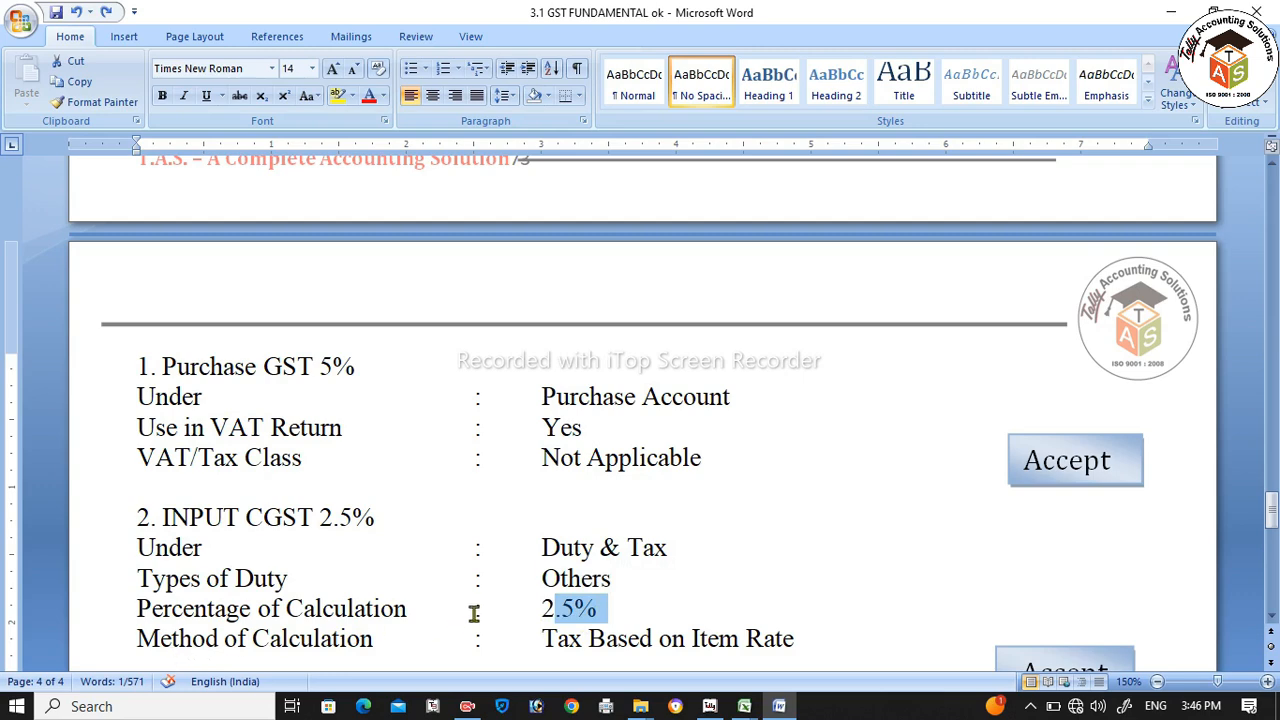
# Step: Highlight 'Tax Based on Item Rate' in the Word notes and scroll down to the Project Work tasks
pyautogui.moveTo(541, 639); pyautogui.dragTo(794, 625)
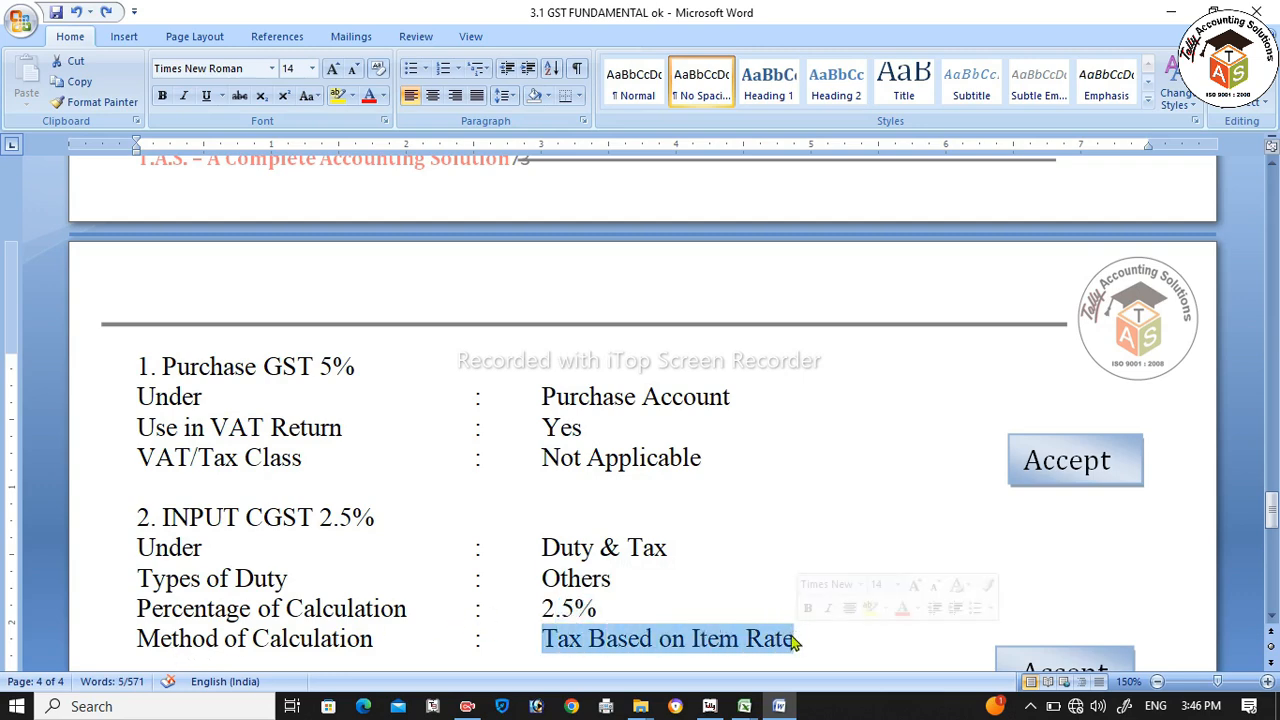
pyautogui.scroll(-7, 720, 610)
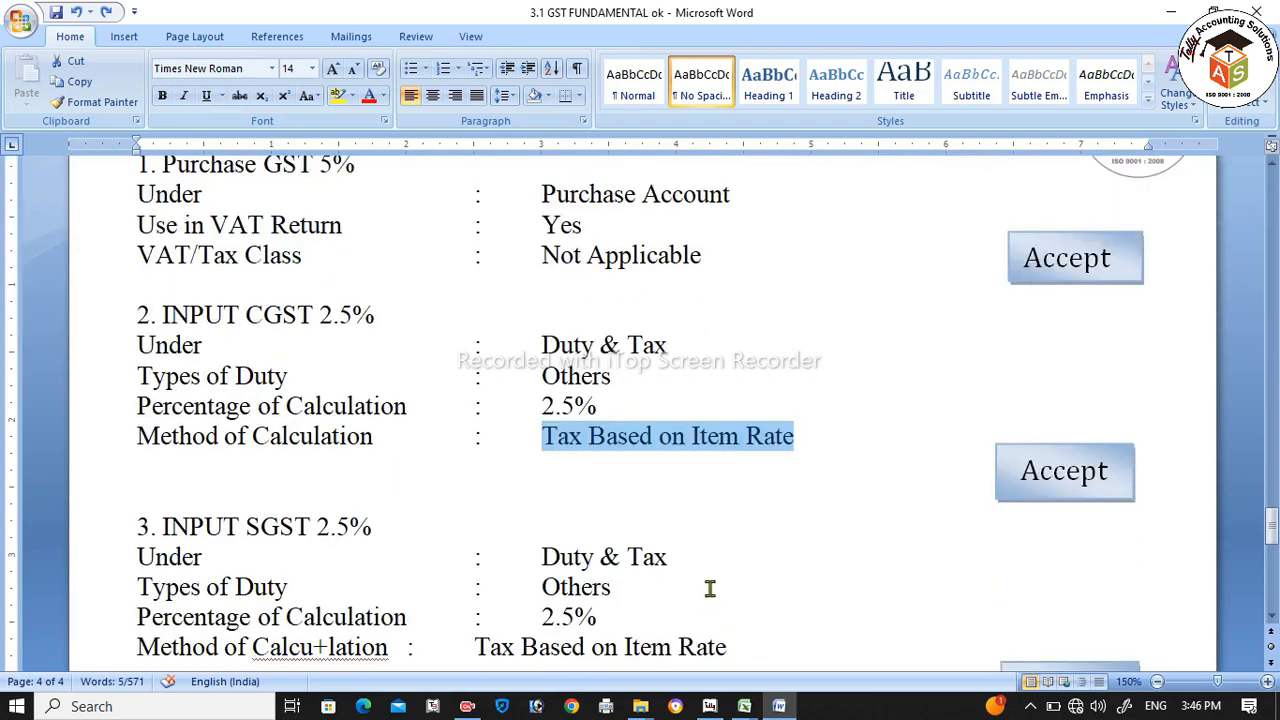
pyautogui.scroll(-2, 710, 588)
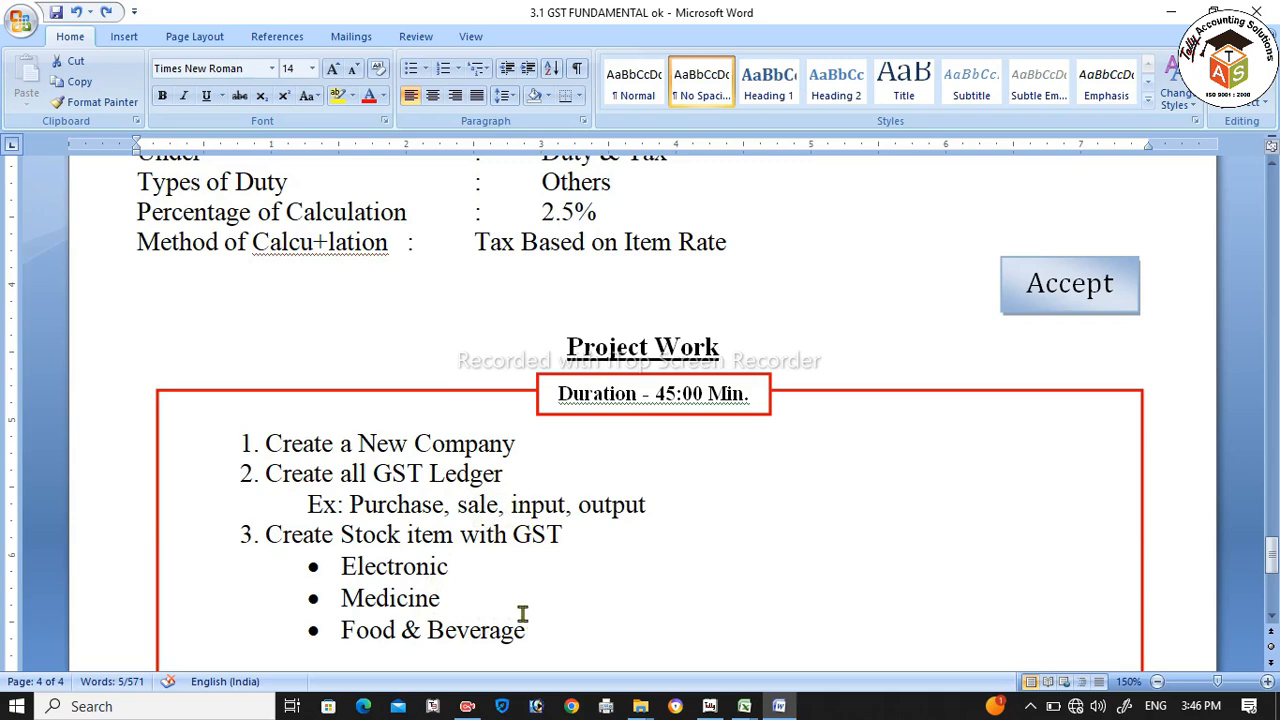
pyautogui.hotkey('alt', 'Tab')
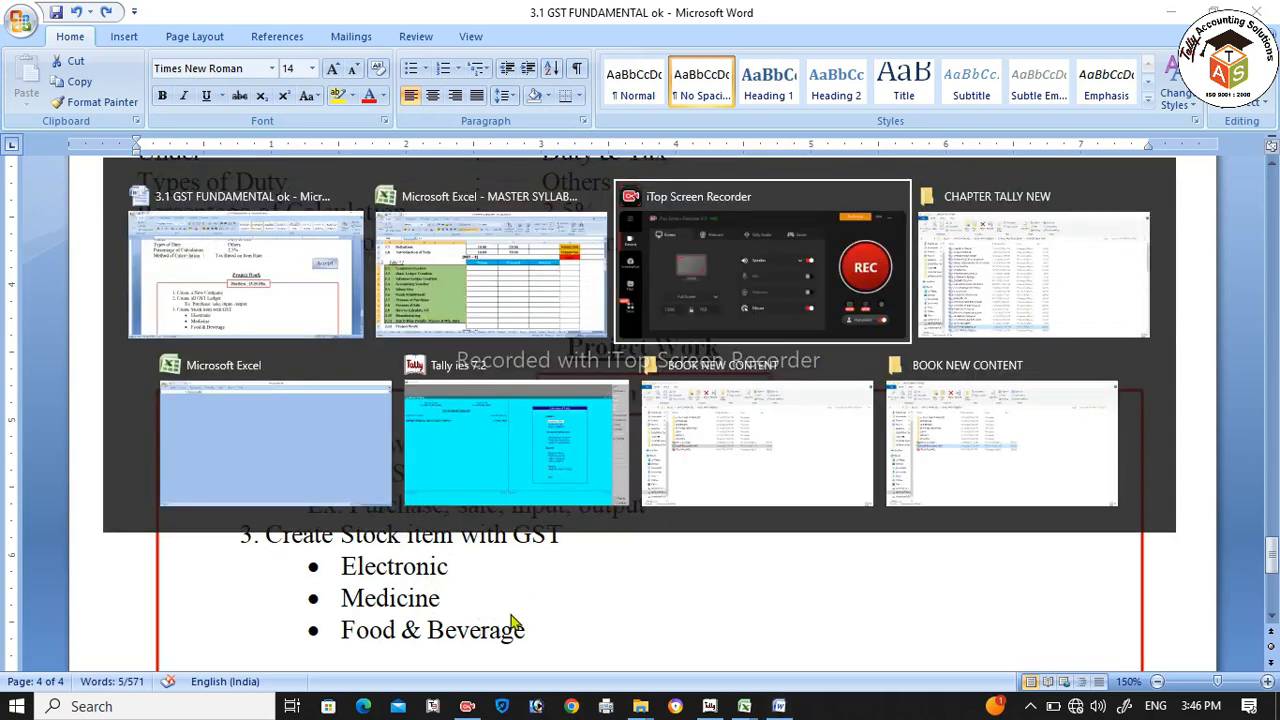
# Step: Bring Tally ies 7.2 forward and show the Company Info. menu for DINESH MEDICAL (22-23) OLD COMPANY
pyautogui.click(558, 500)
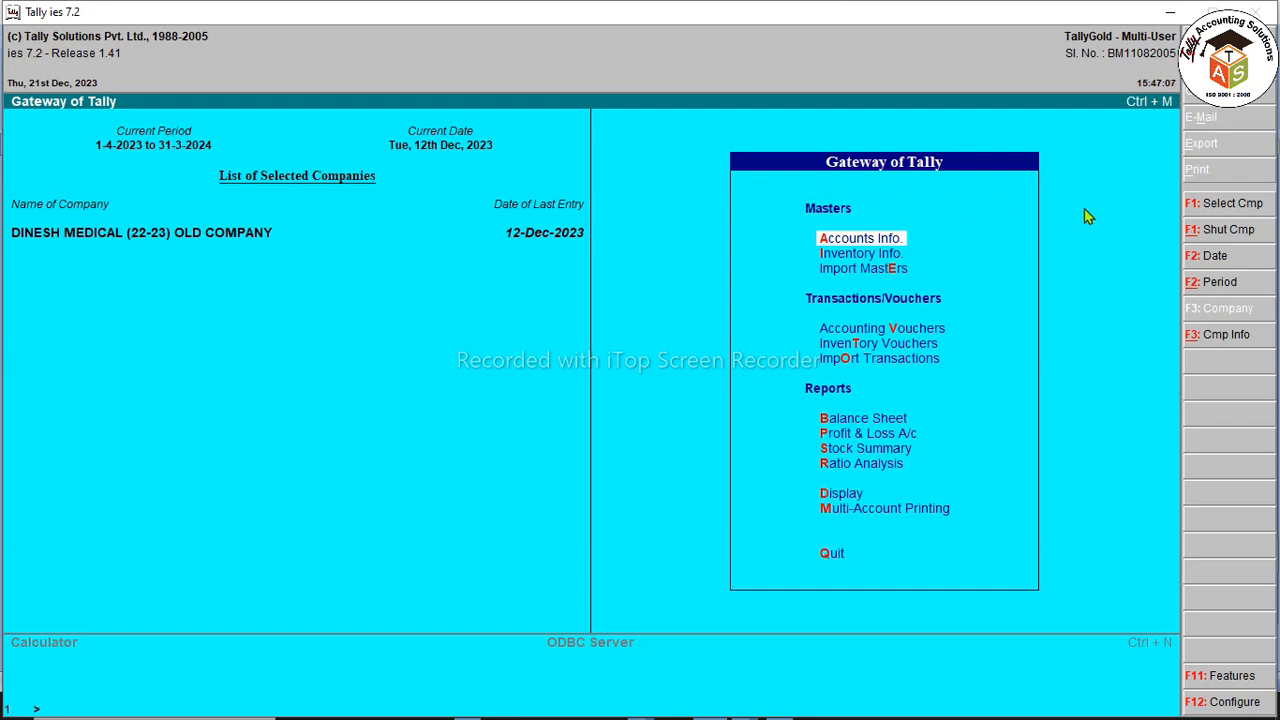
pyautogui.click(1205, 336)
# Step: Alter the company, trimming 'OLD COMPANY' so the name reads DINESH MEDICAL (22-23)
pyautogui.press('Down')
pyautogui.press('Down')
pyautogui.press('Down')
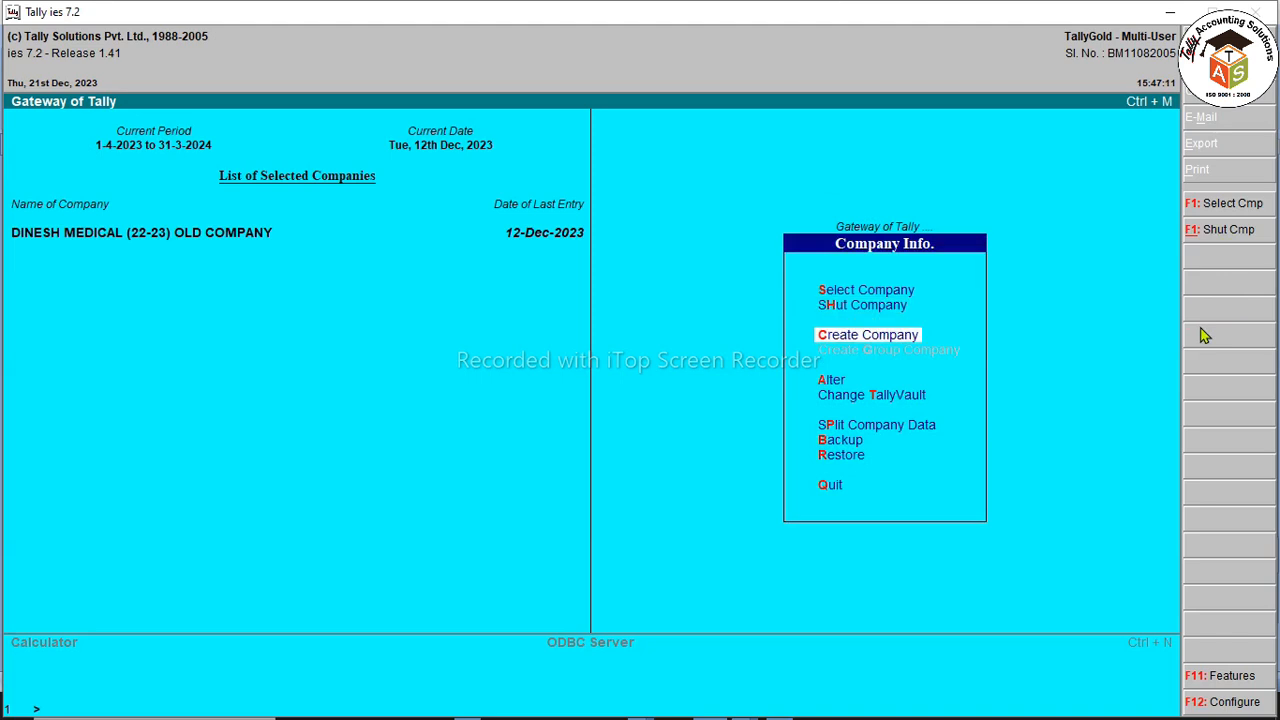
pyautogui.press('Return')
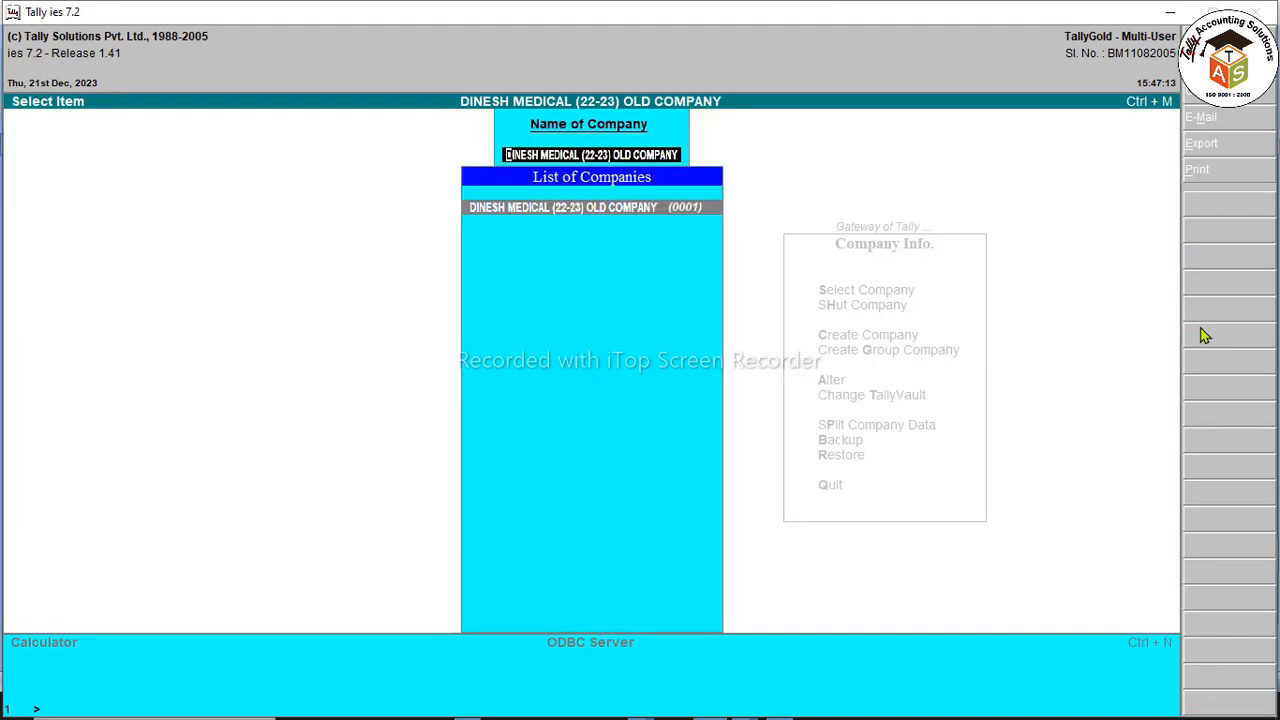
pyautogui.press('Return')
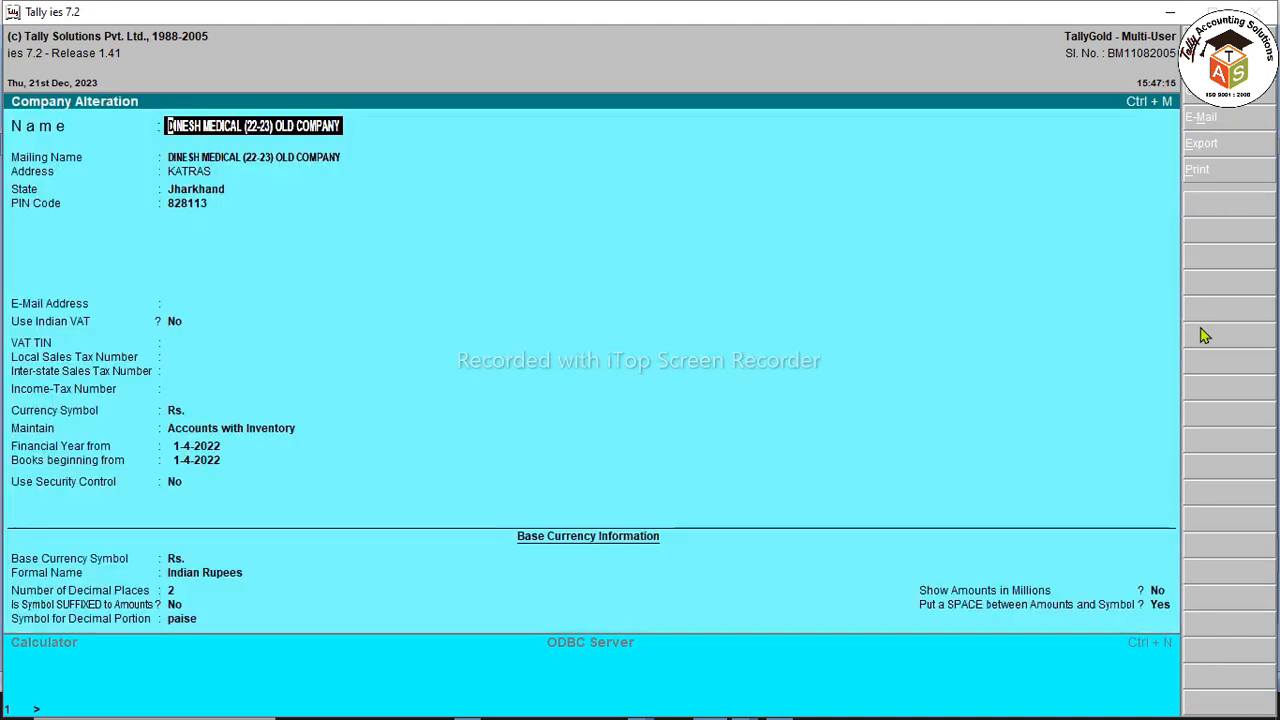
pyautogui.press('BackSpace')
pyautogui.press('BackSpace')
pyautogui.press('BackSpace')
pyautogui.press('BackSpace')
pyautogui.press('BackSpace')
pyautogui.press('BackSpace')
pyautogui.press('BackSpace')
pyautogui.press('BackSpace')
pyautogui.press('BackSpace')
pyautogui.press('BackSpace')
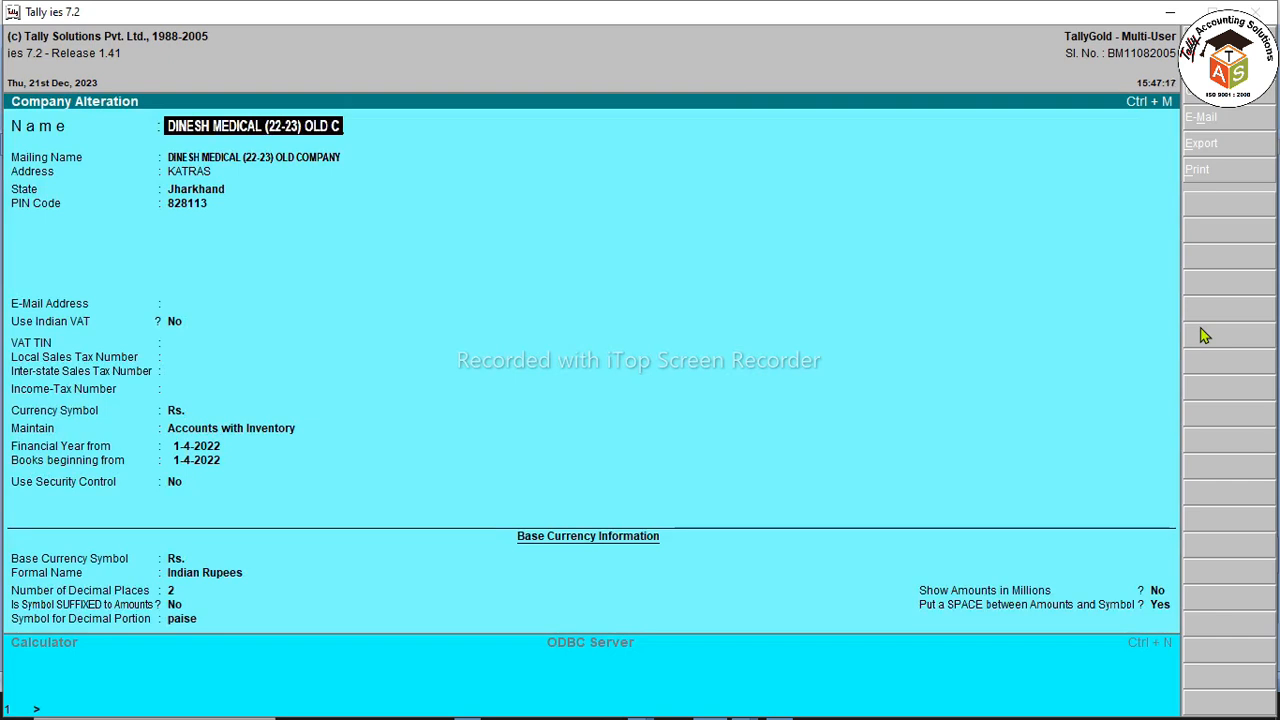
pyautogui.press('BackSpace')
pyautogui.press('BackSpace')
pyautogui.press('Return')
pyautogui.press('Return')
pyautogui.press('Return')
pyautogui.press('Return')
# Step: Enable Indian VAT from 1-4-2023 and enter the company's VAT TIN number
pyautogui.press('Return')
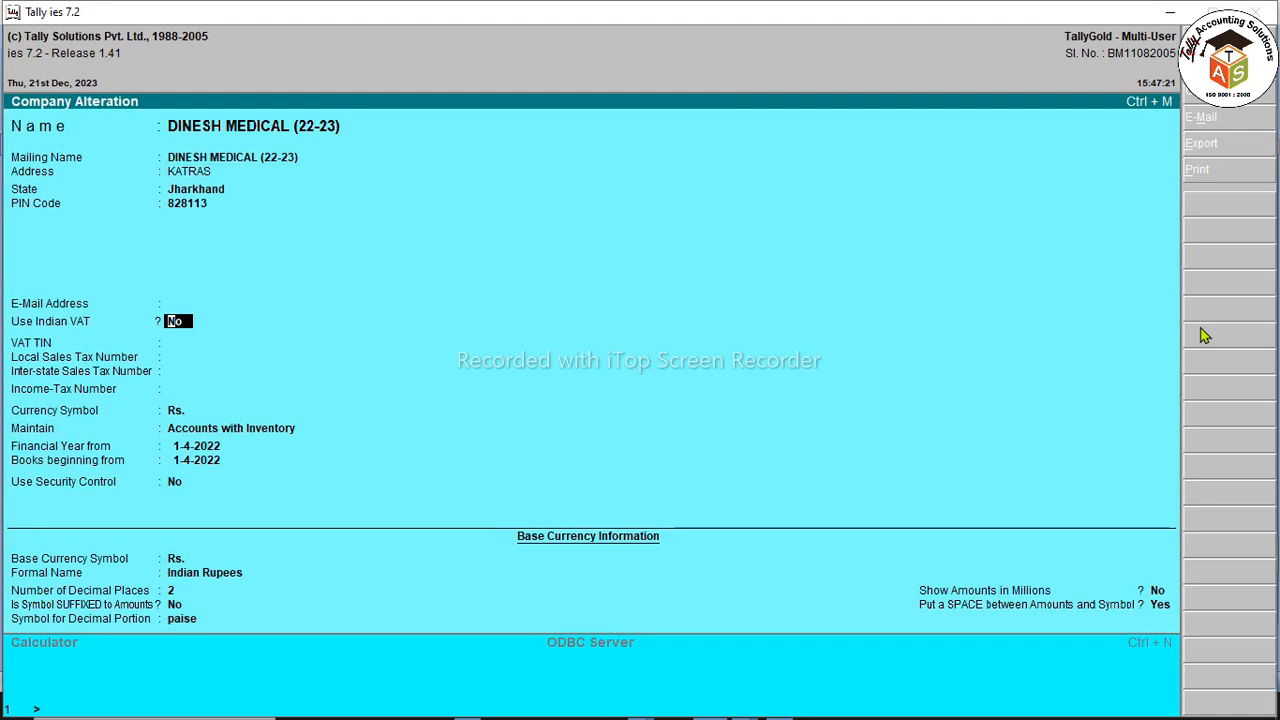
pyautogui.write('y')
pyautogui.press('Return')
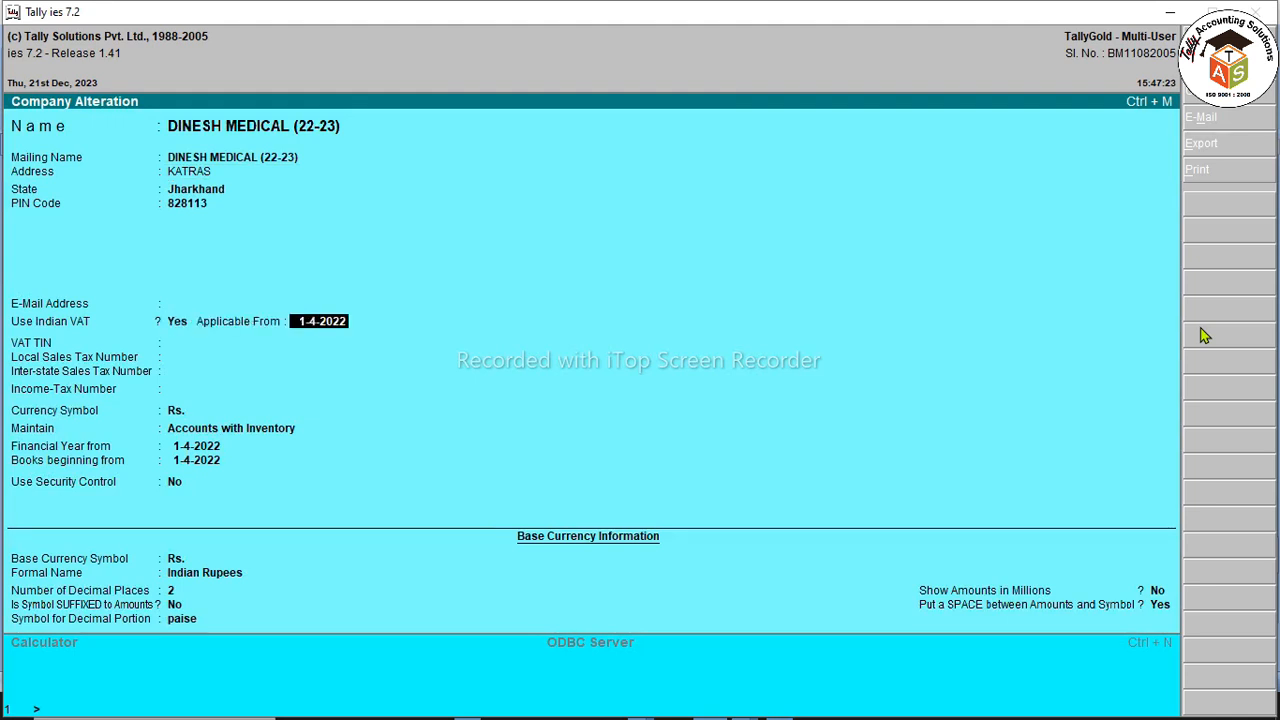
pyautogui.write('1-4-2023')
pyautogui.press('Return')
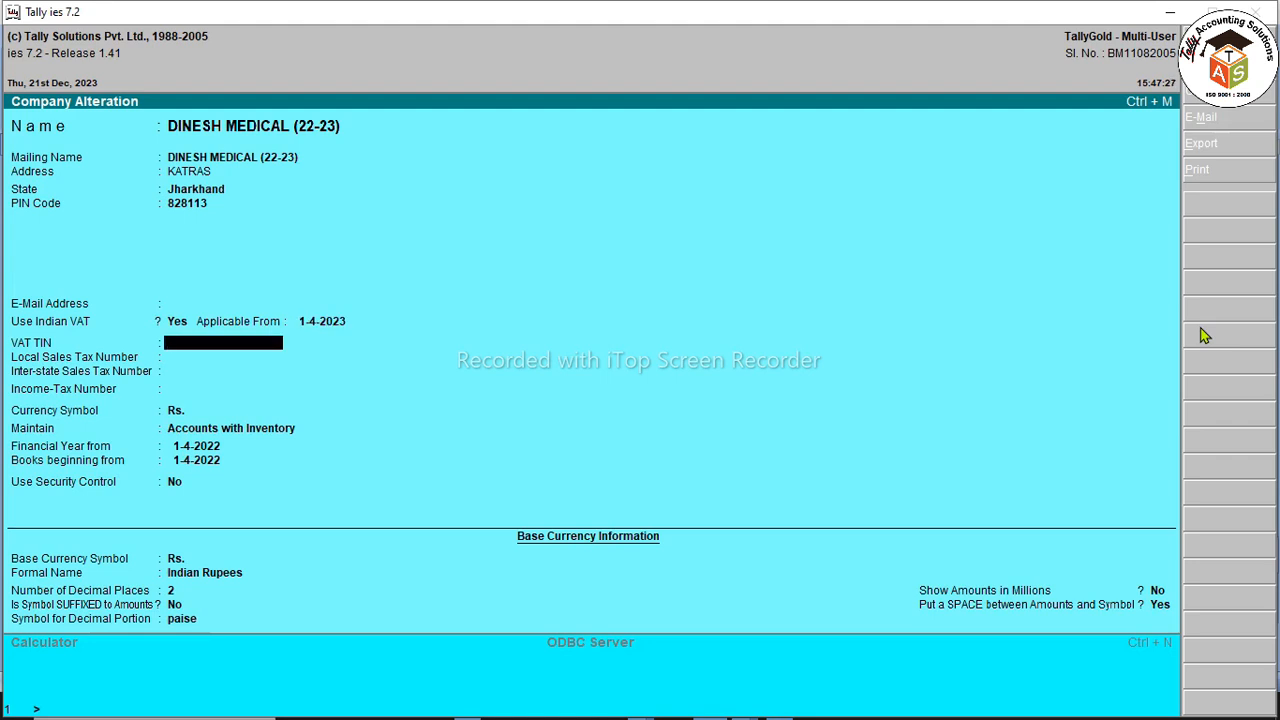
pyautogui.press('Return')
pyautogui.press('Return')
pyautogui.press('Return')
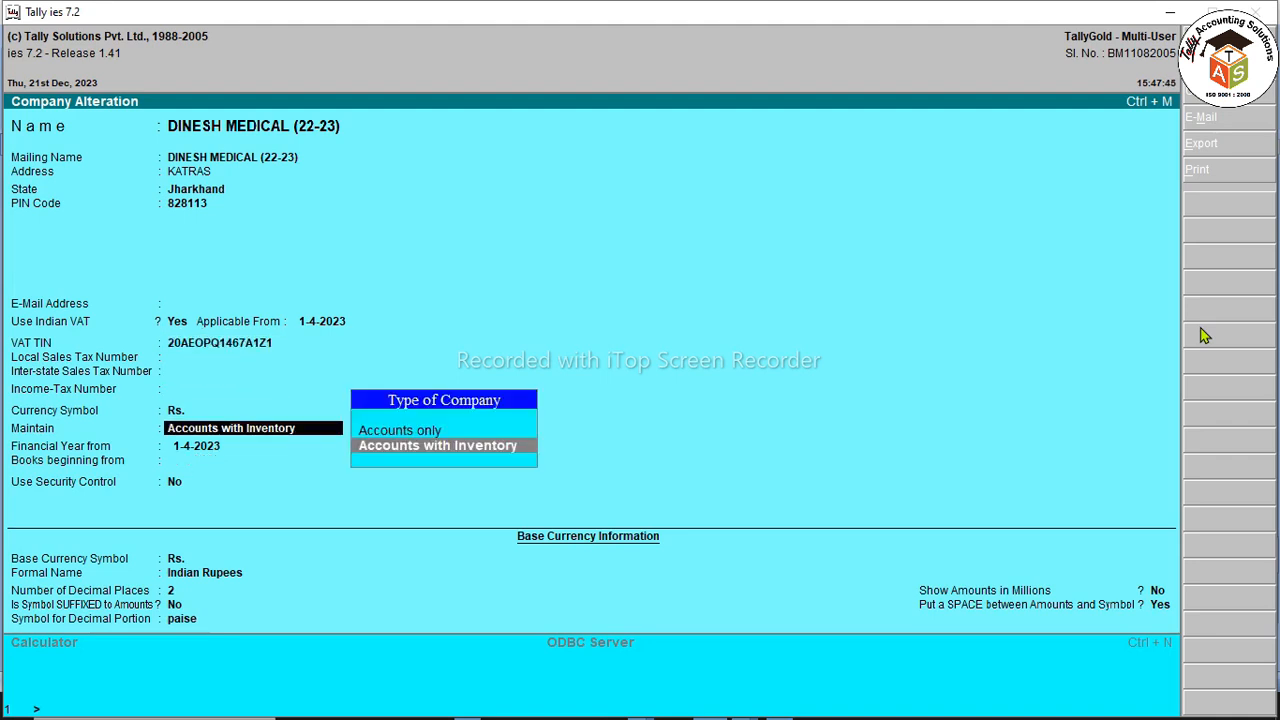
pyautogui.press('Return')
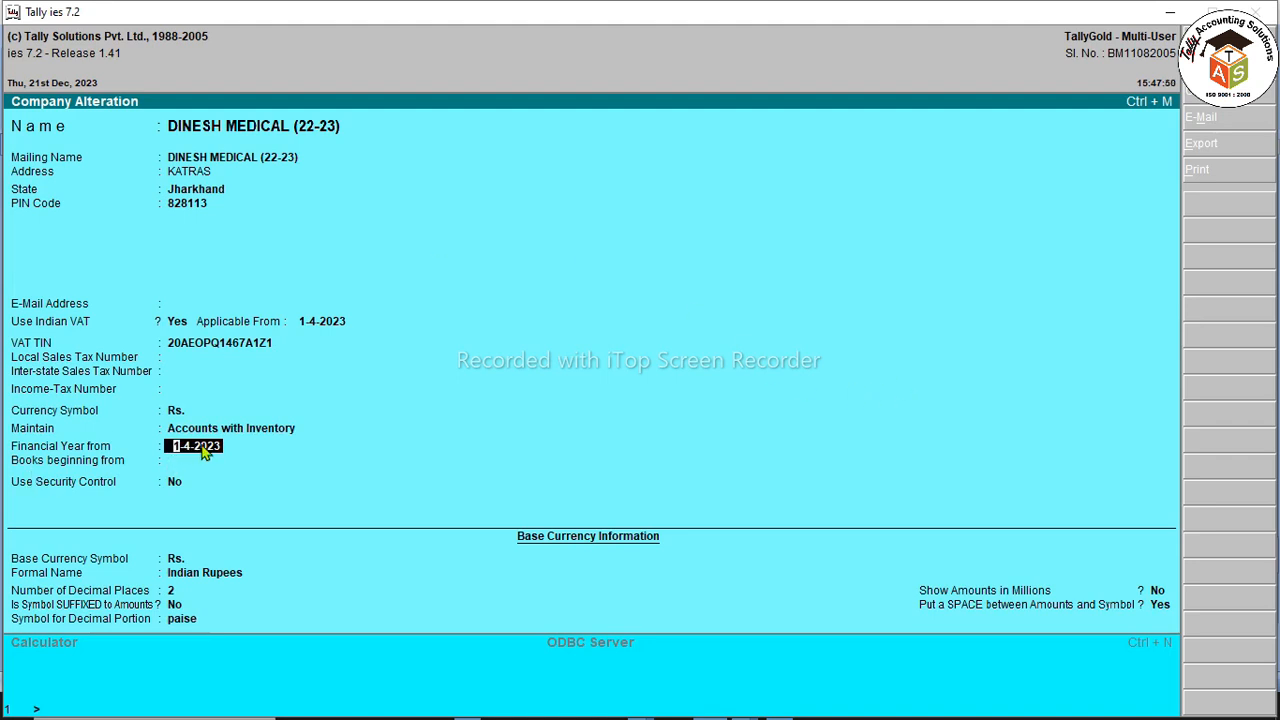
# Step: Keep 1-4-2023 as financial year and books beginning dates, then save the company
pyautogui.press('Return')
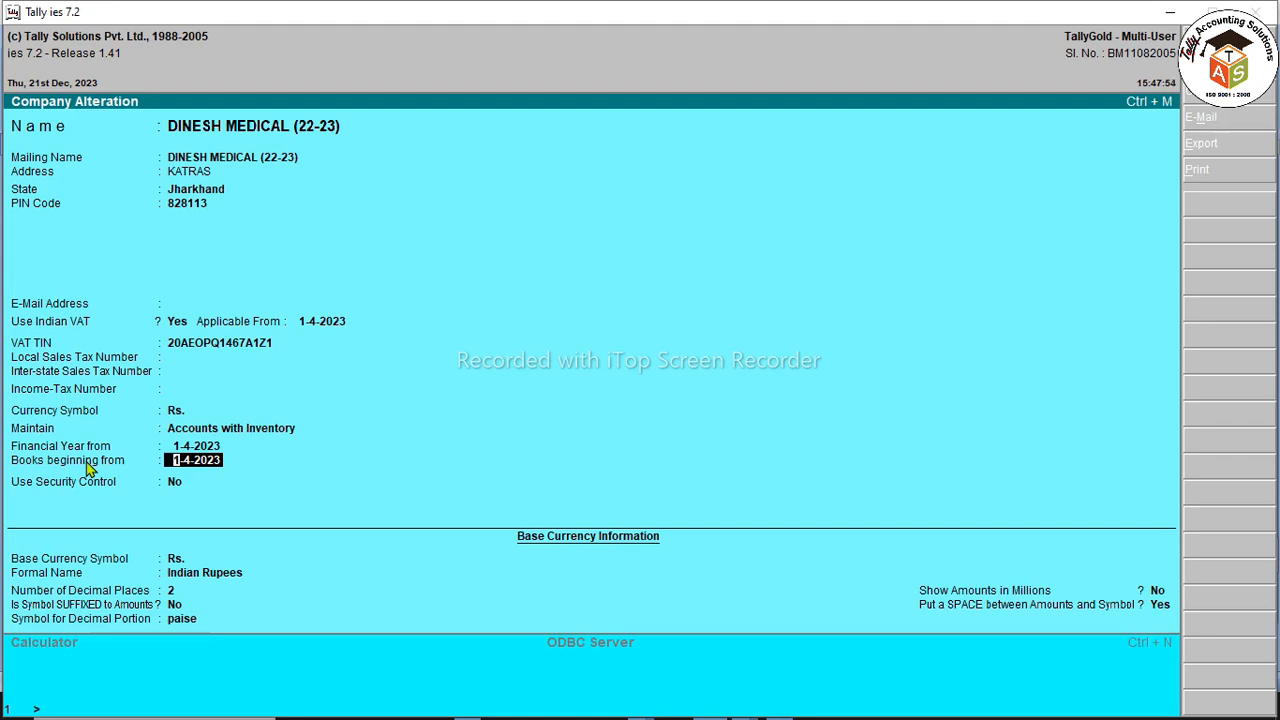
pyautogui.press('Return')
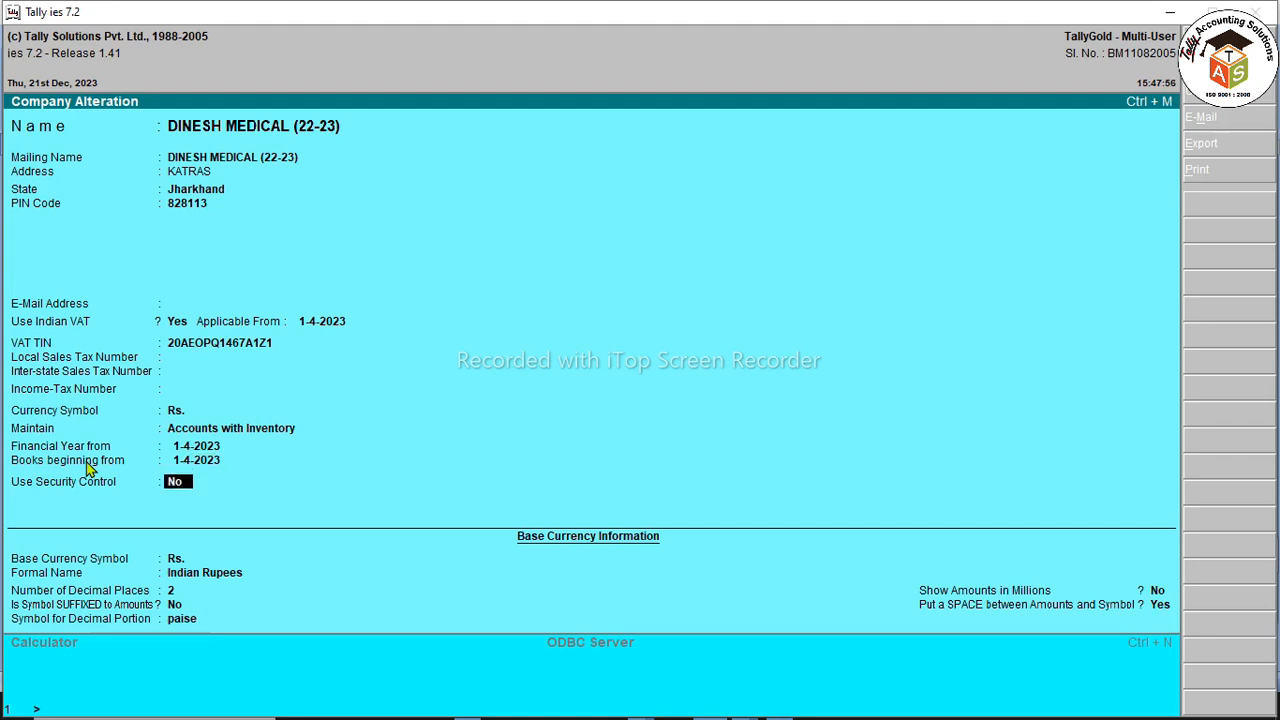
pyautogui.press('Return')
pyautogui.press('Return')
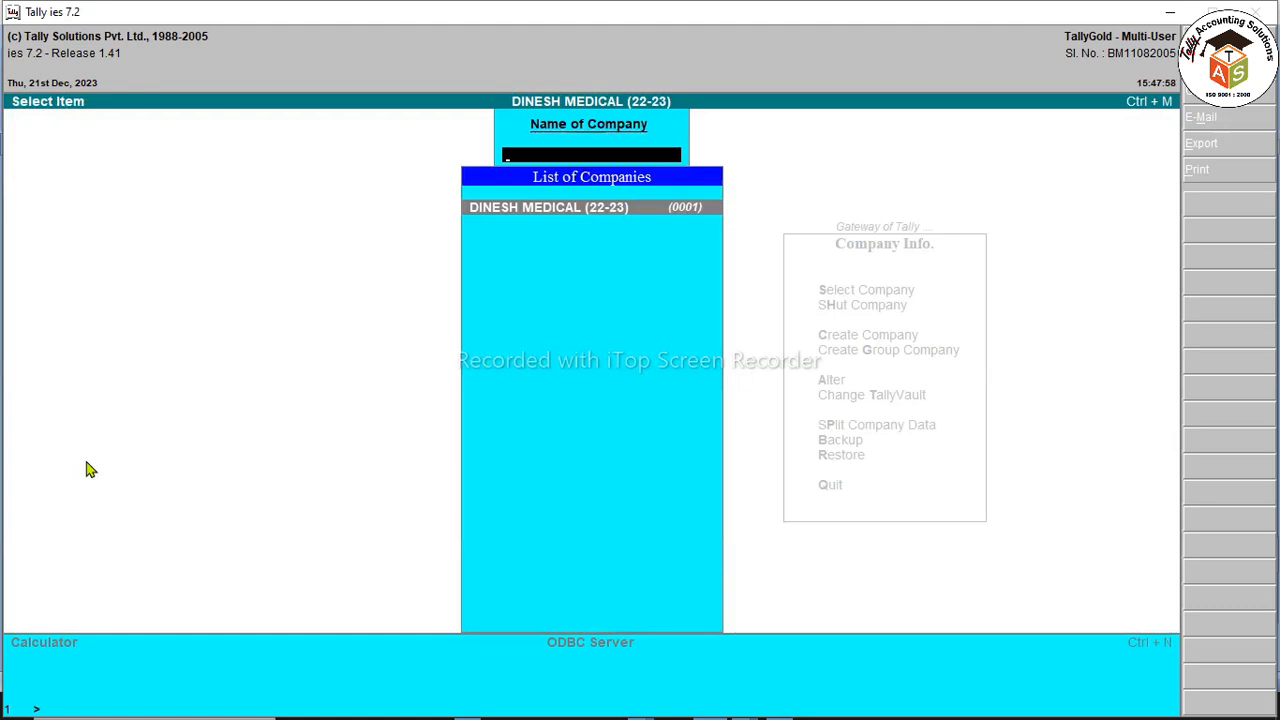
pyautogui.press('Return')
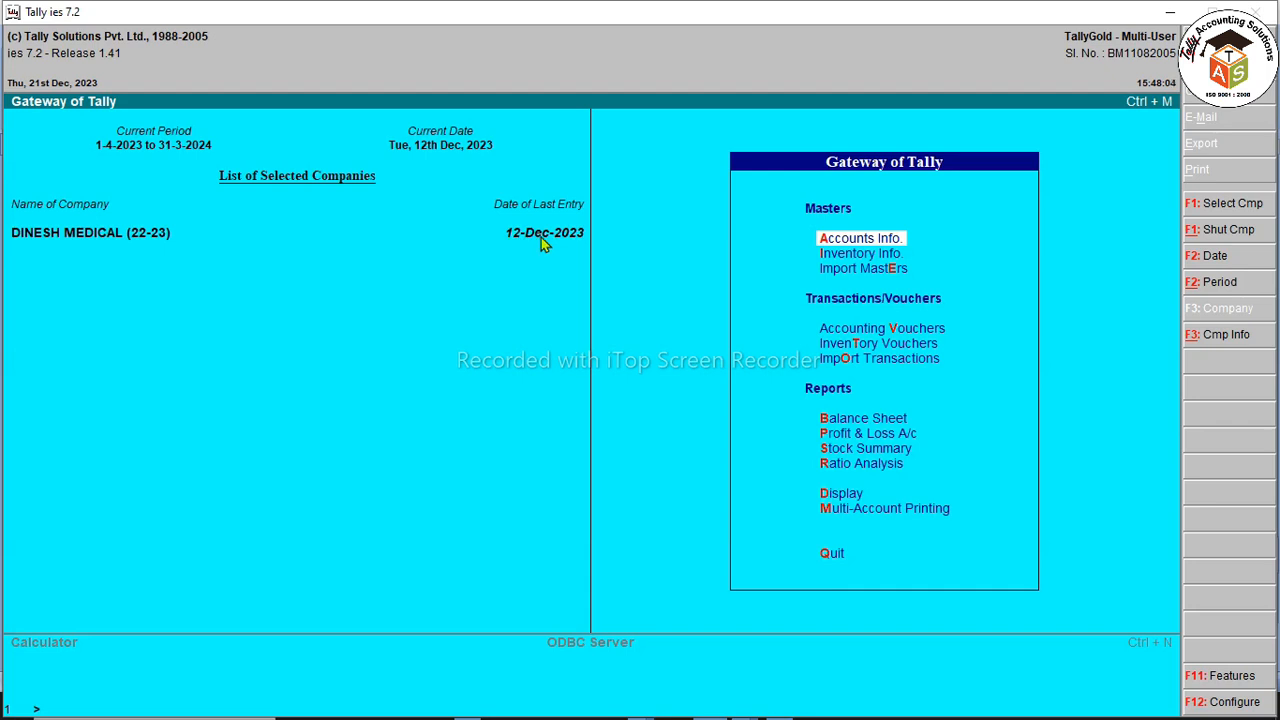
# Step: From the Gateway of Tally, start a blank Purchase voucher No. 2 in Accounting Vouchers
pyautogui.press('Escape')
pyautogui.press('Escape')
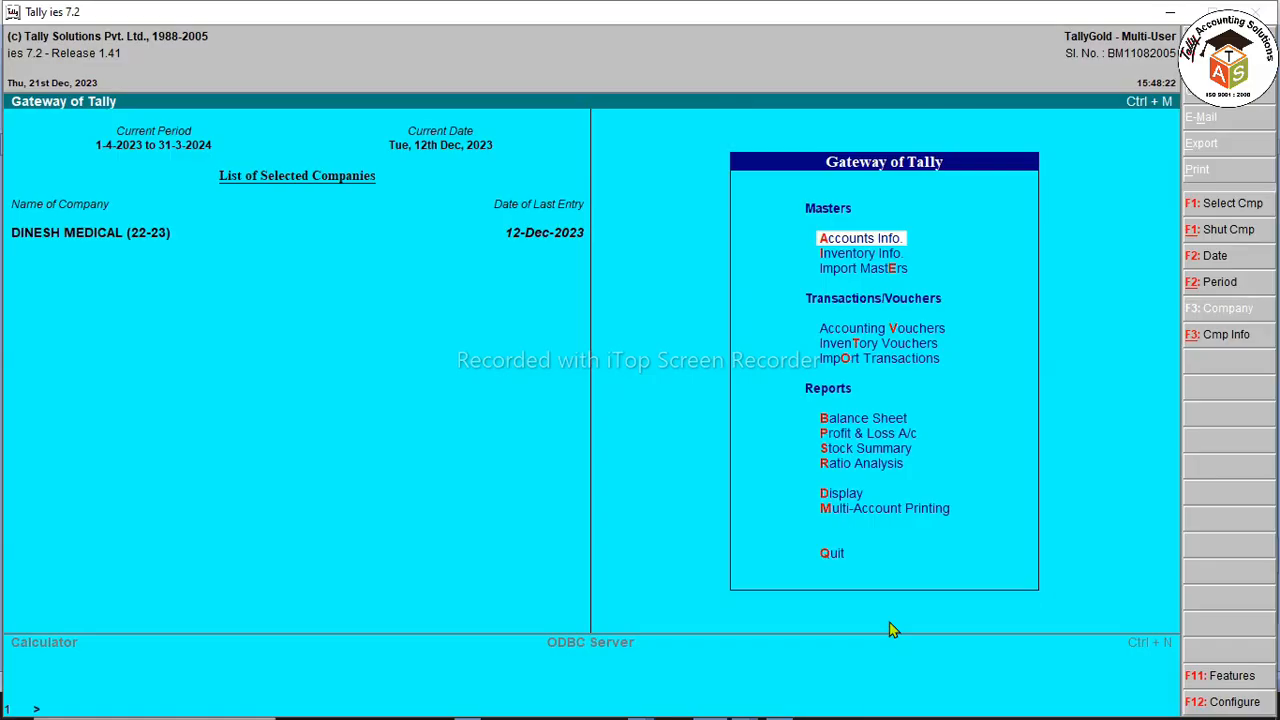
pyautogui.press('Down')
pyautogui.press('Down')
pyautogui.press('Down')
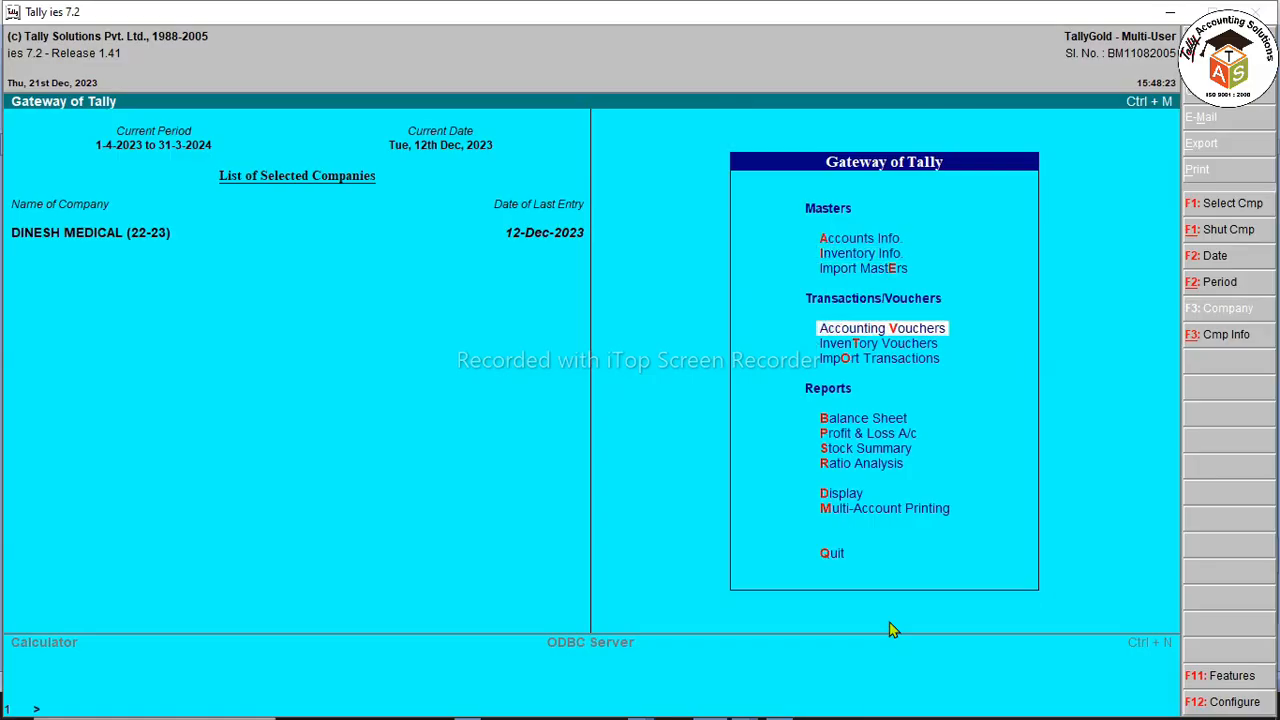
pyautogui.press('Return')
pyautogui.press('F9')
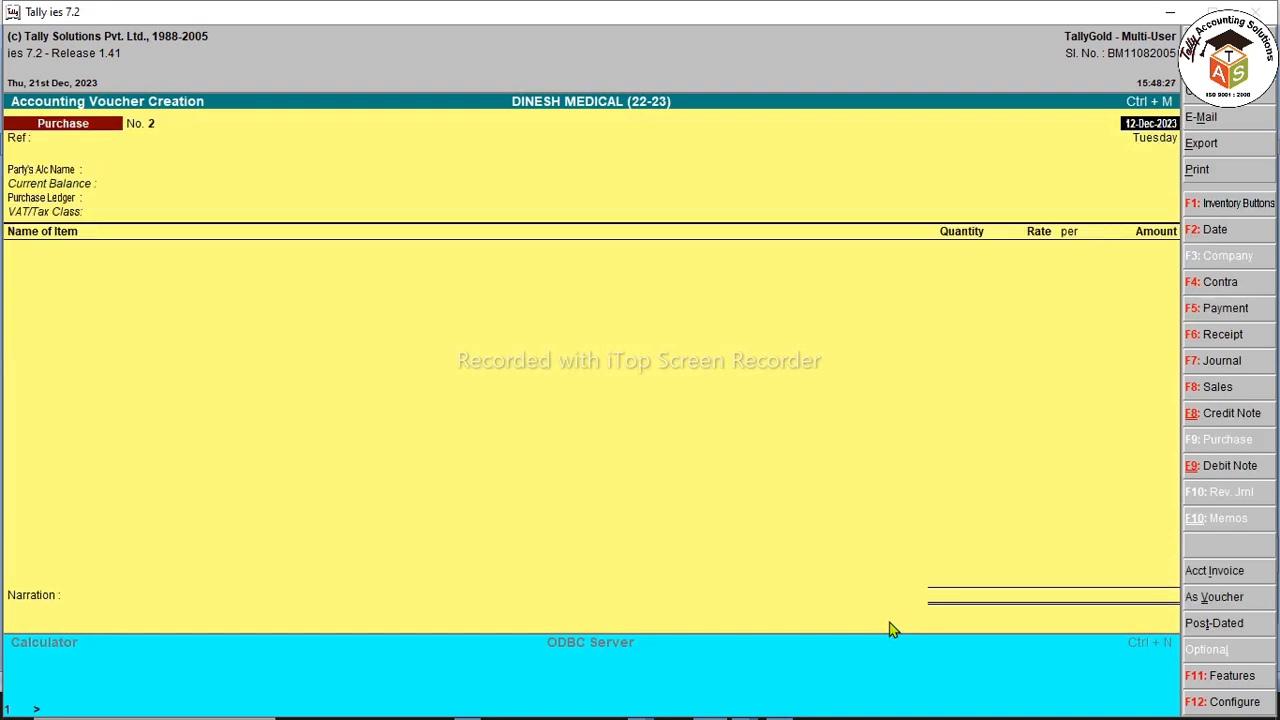
# Step: Accept the 12-Dec-2023 date, enter the bill reference and pick KK ENTERPRISES as party
pyautogui.press('Return')
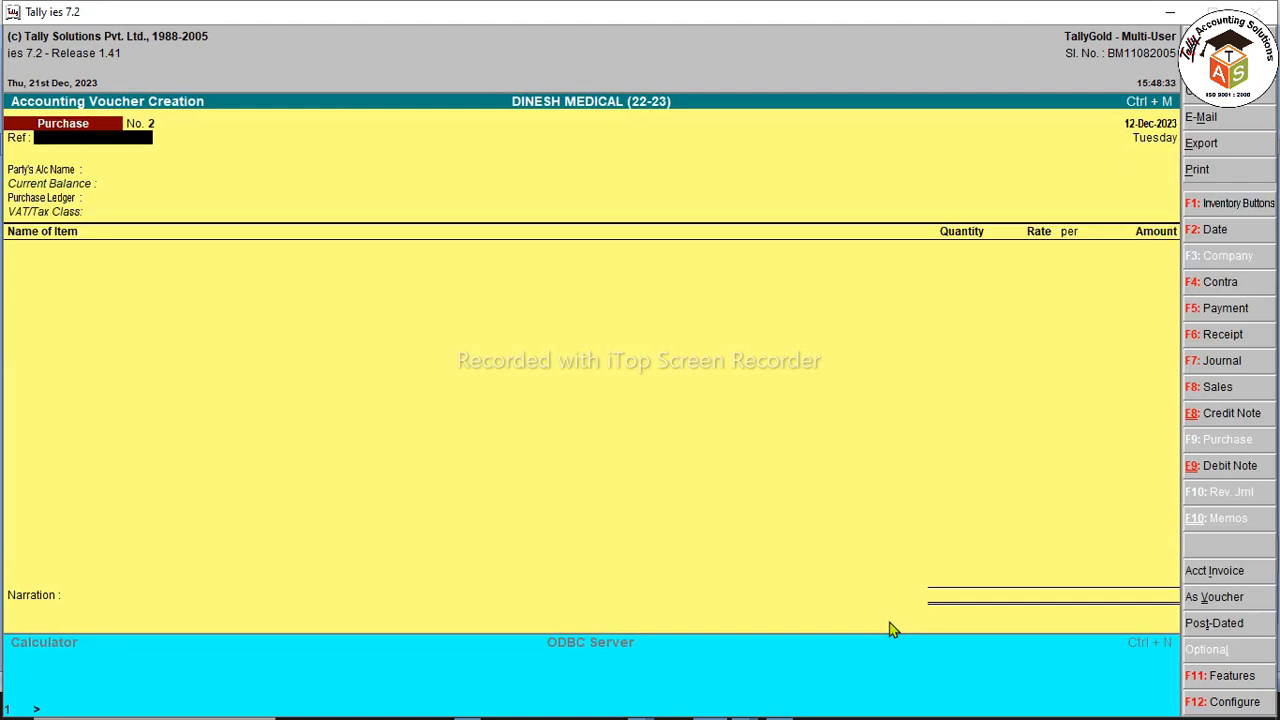
pyautogui.write('KK/23-24/116')
pyautogui.press('Return')
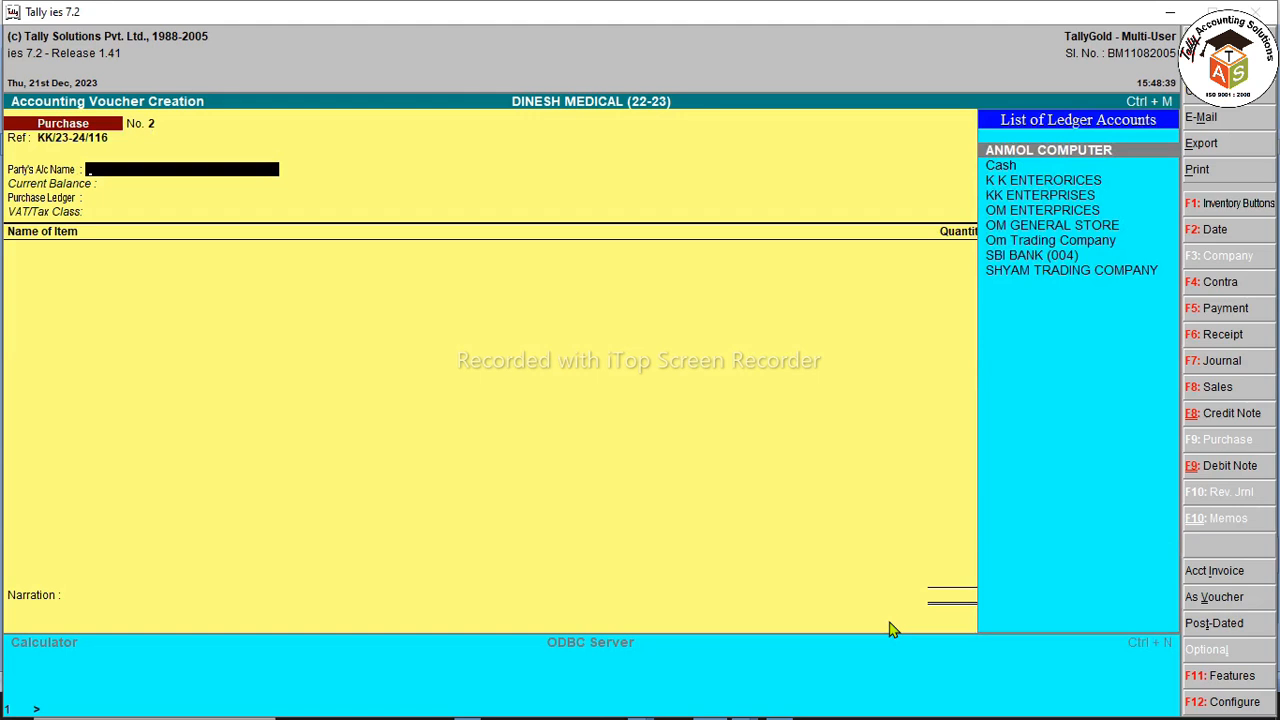
pyautogui.write('KK')
pyautogui.press('Down')
pyautogui.press('Down')
pyautogui.press('Up')
pyautogui.press('Down')
pyautogui.press('Up')
pyautogui.press('Down')
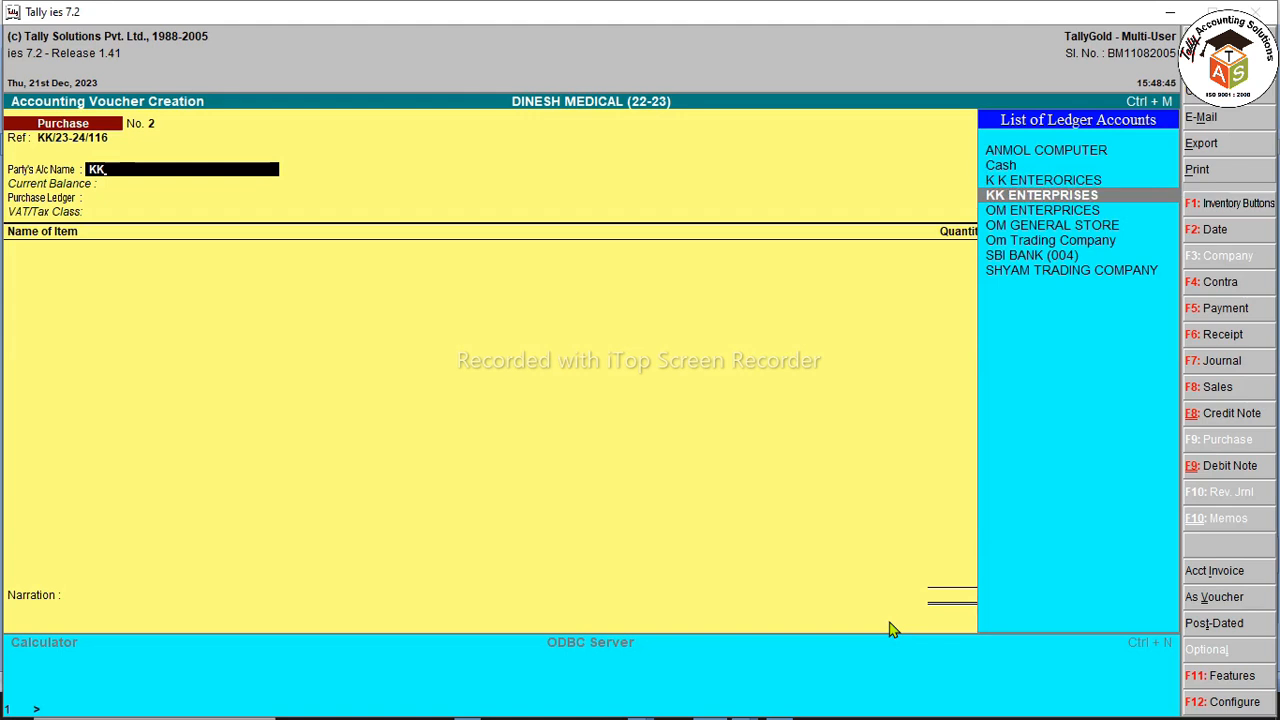
pyautogui.press('Return')
pyautogui.press('Return')
pyautogui.press('Return')
# Step: Inspect the K K ENTERORICES ledger without changes, then reselect KK ENTERPRISES as the party
pyautogui.press('Up')
pyautogui.press('Escape')
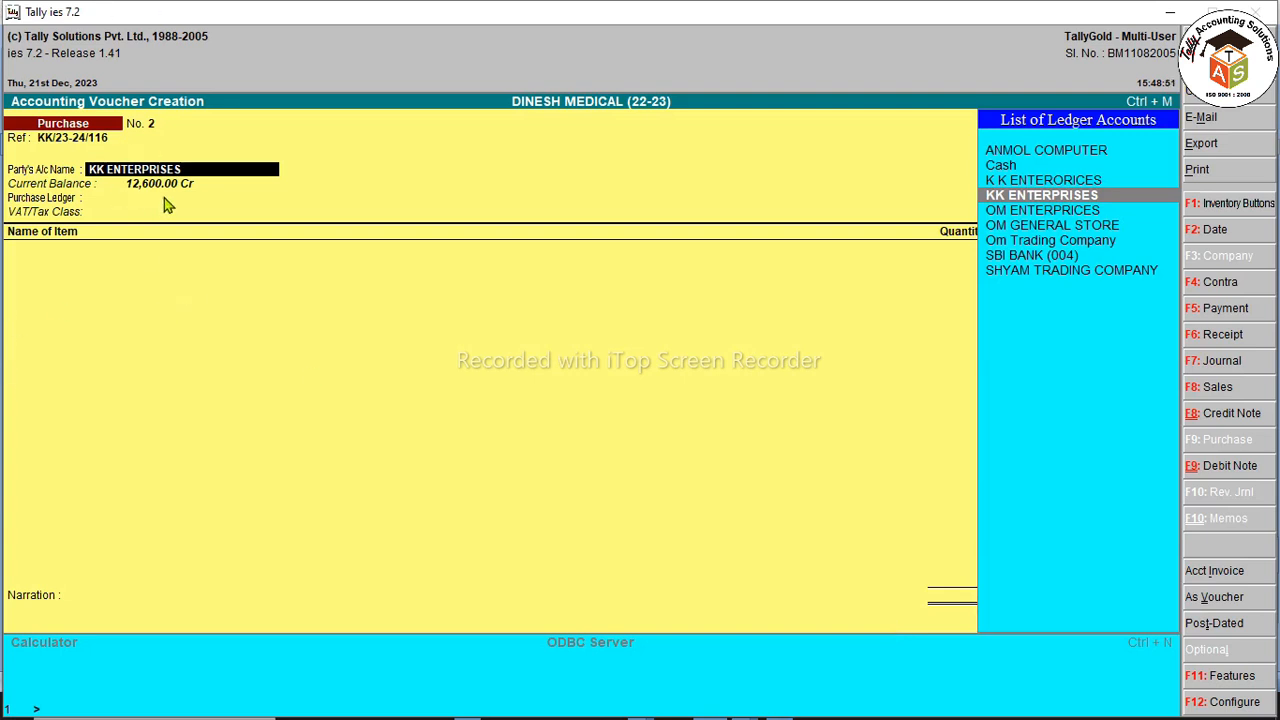
pyautogui.press('Up')
pyautogui.press('Return')
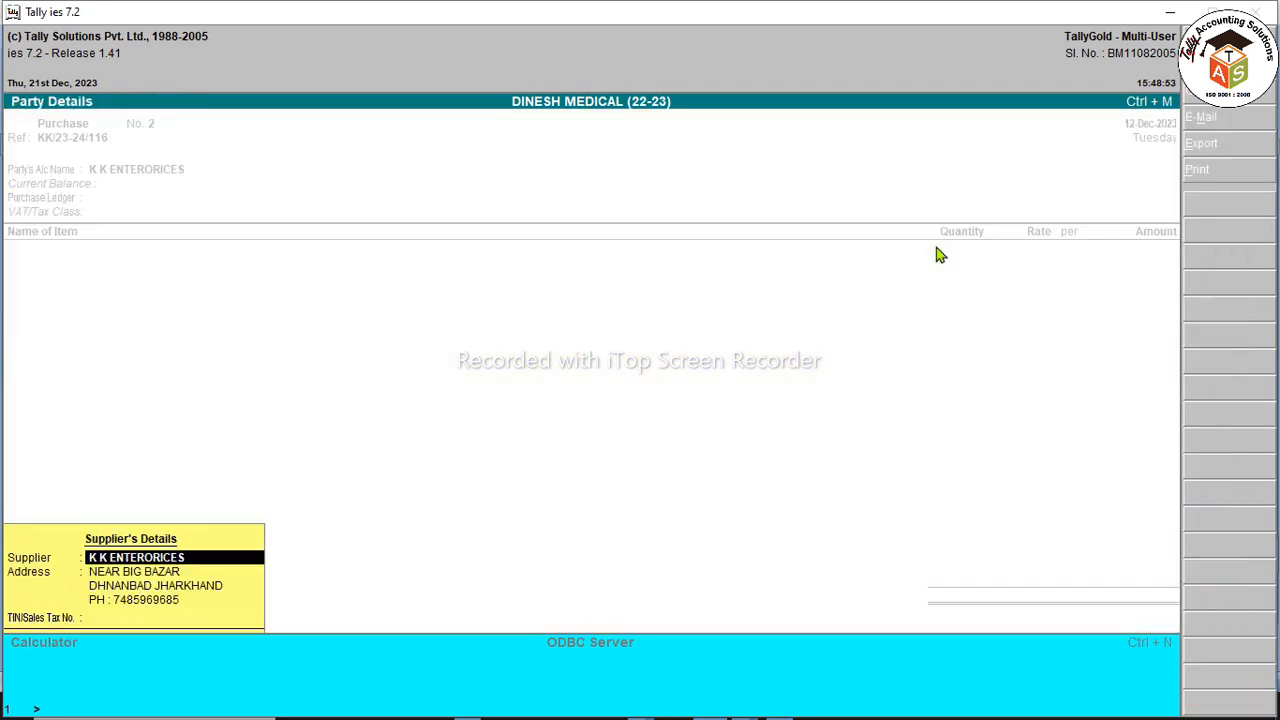
pyautogui.press('Escape')
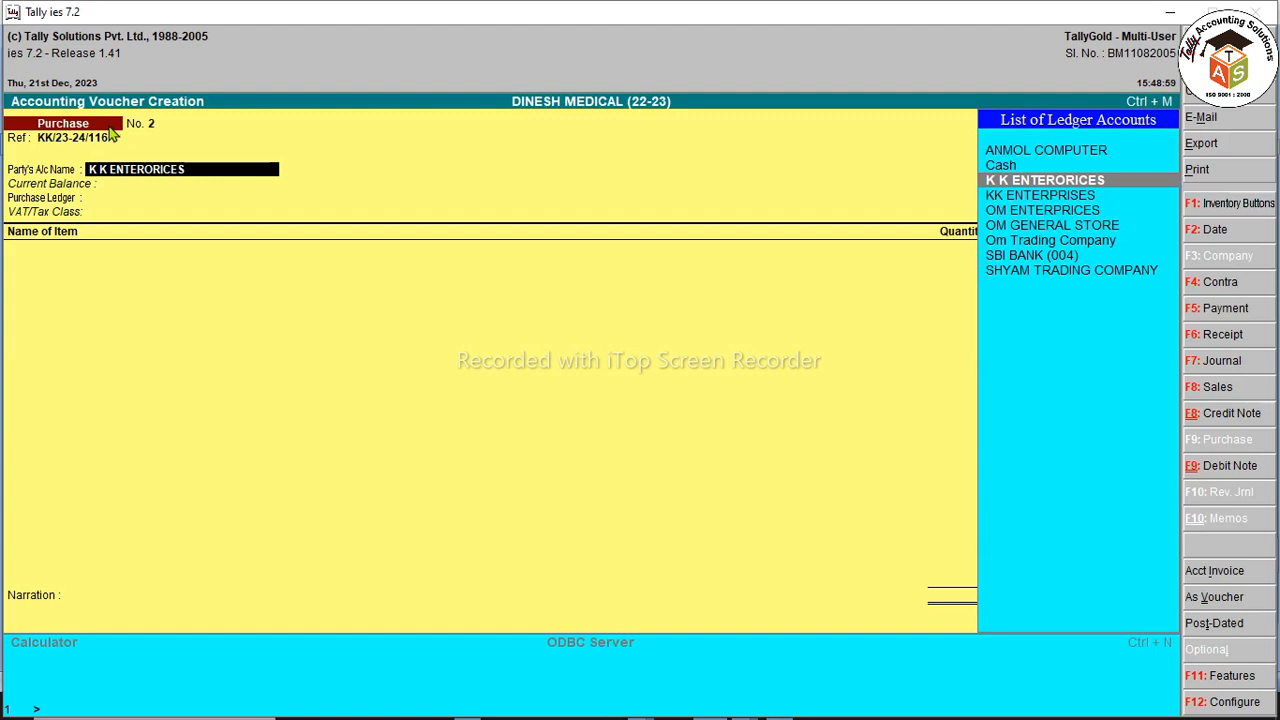
pyautogui.hotkey('ctrl', 'Return')
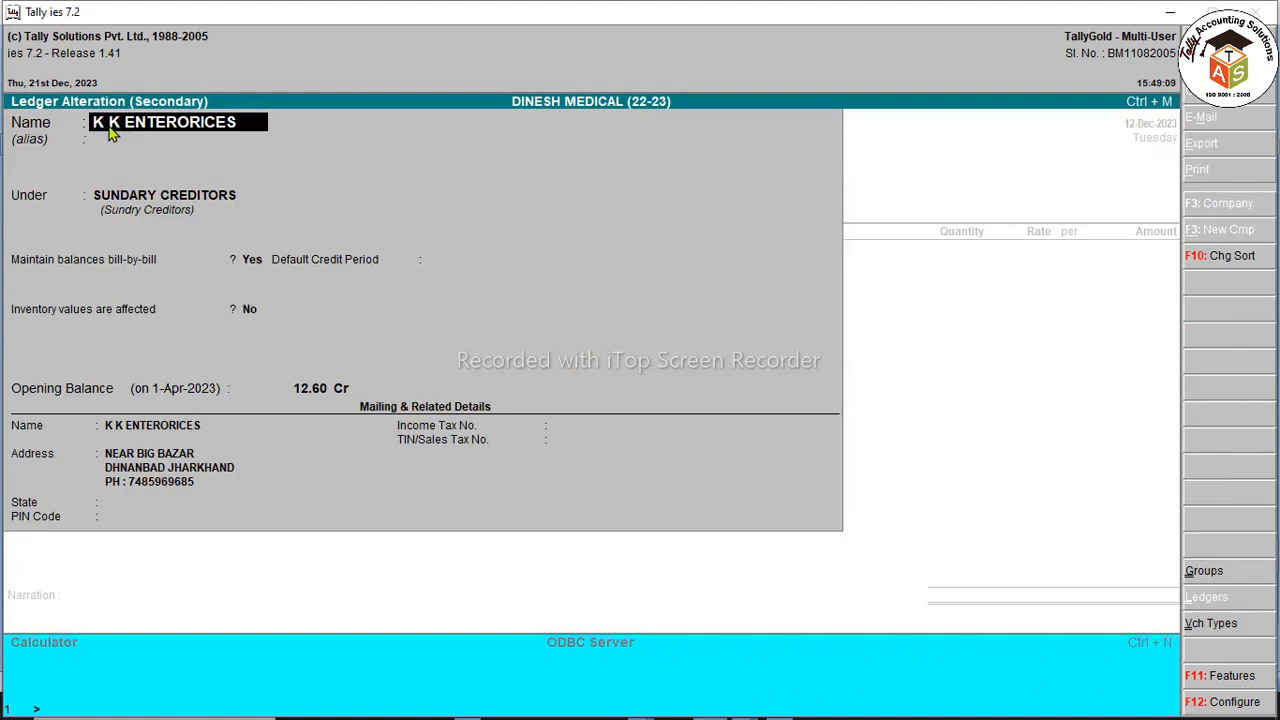
pyautogui.press('Escape')
pyautogui.press('Escape')
pyautogui.press('y')
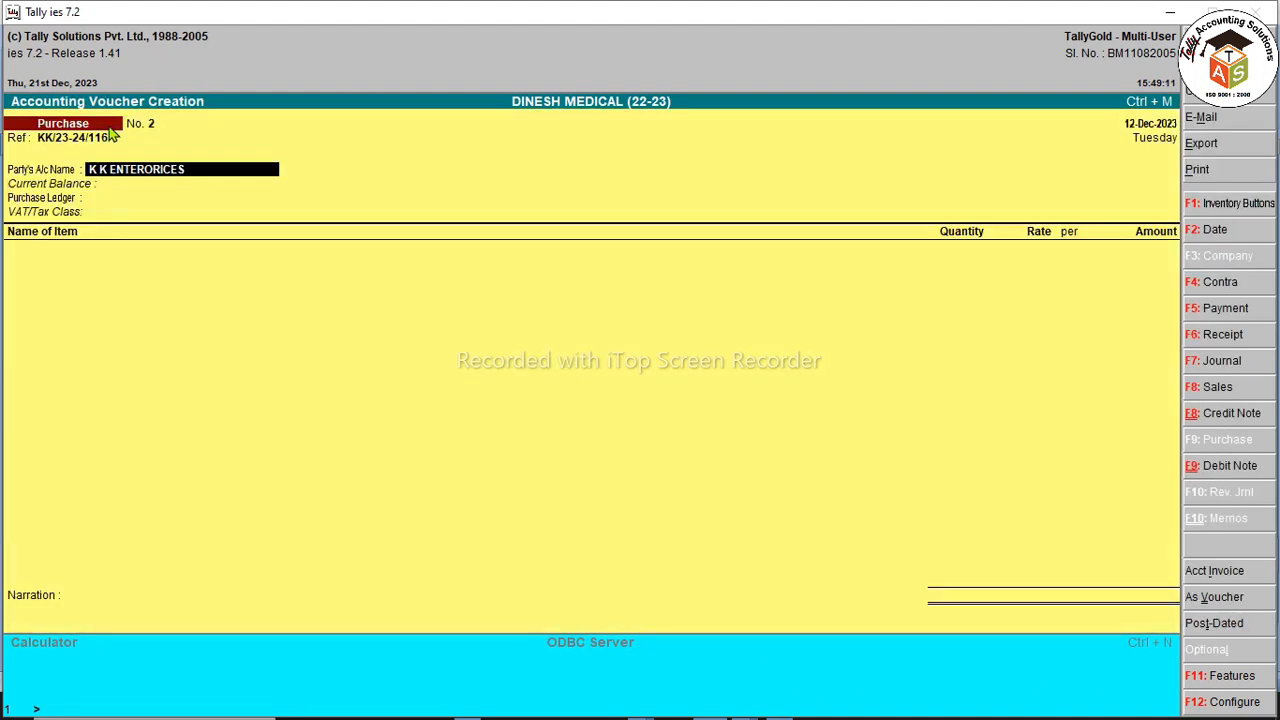
pyautogui.press('space')
pyautogui.press('Down')
pyautogui.press('Down')
pyautogui.press('Down')
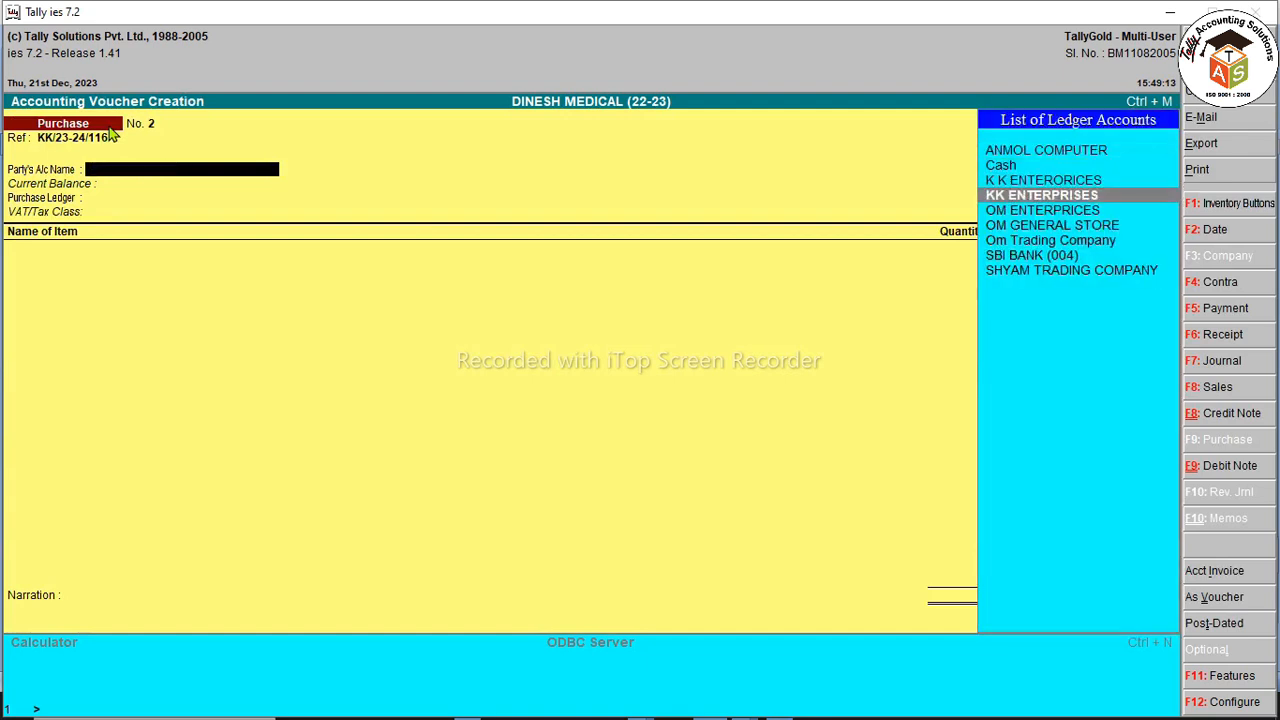
pyautogui.press('Return')
pyautogui.press('Return')
pyautogui.press('Return')
pyautogui.press('Return')
pyautogui.press('Return')
pyautogui.press('Return')
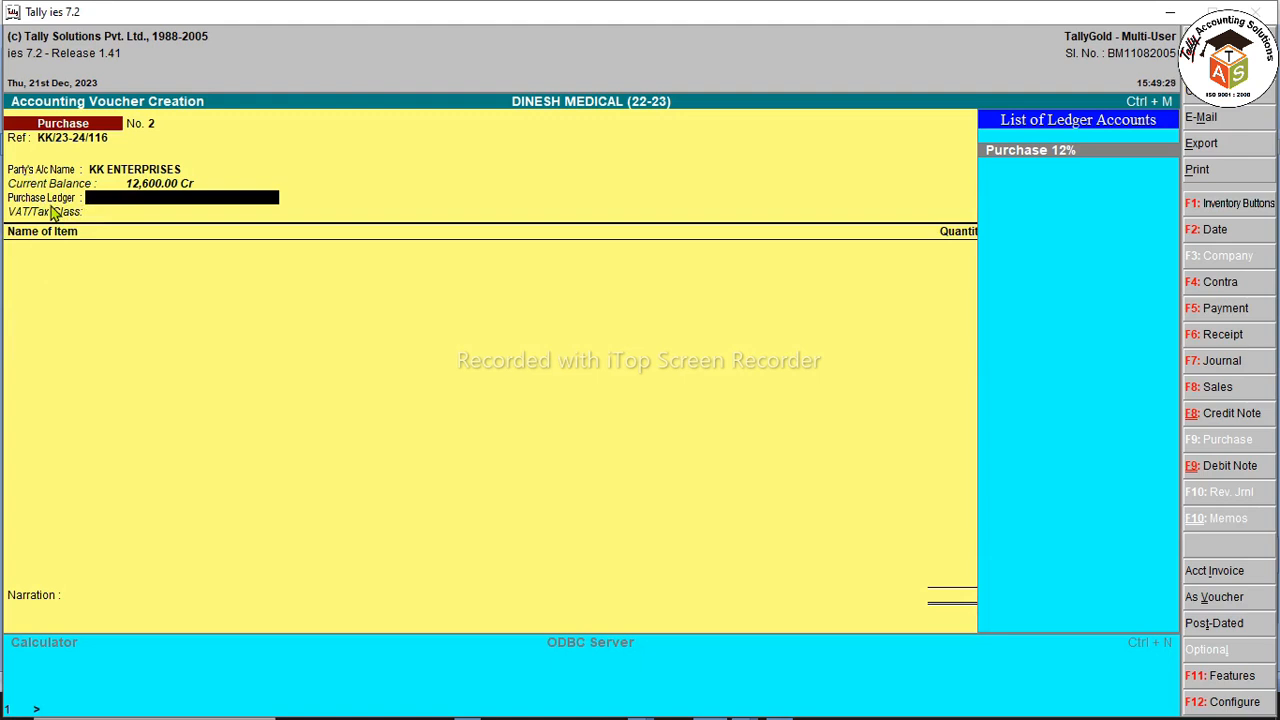
# Step: Set the invoice configuration's common ledger item allocation option to No
pyautogui.press('F12')
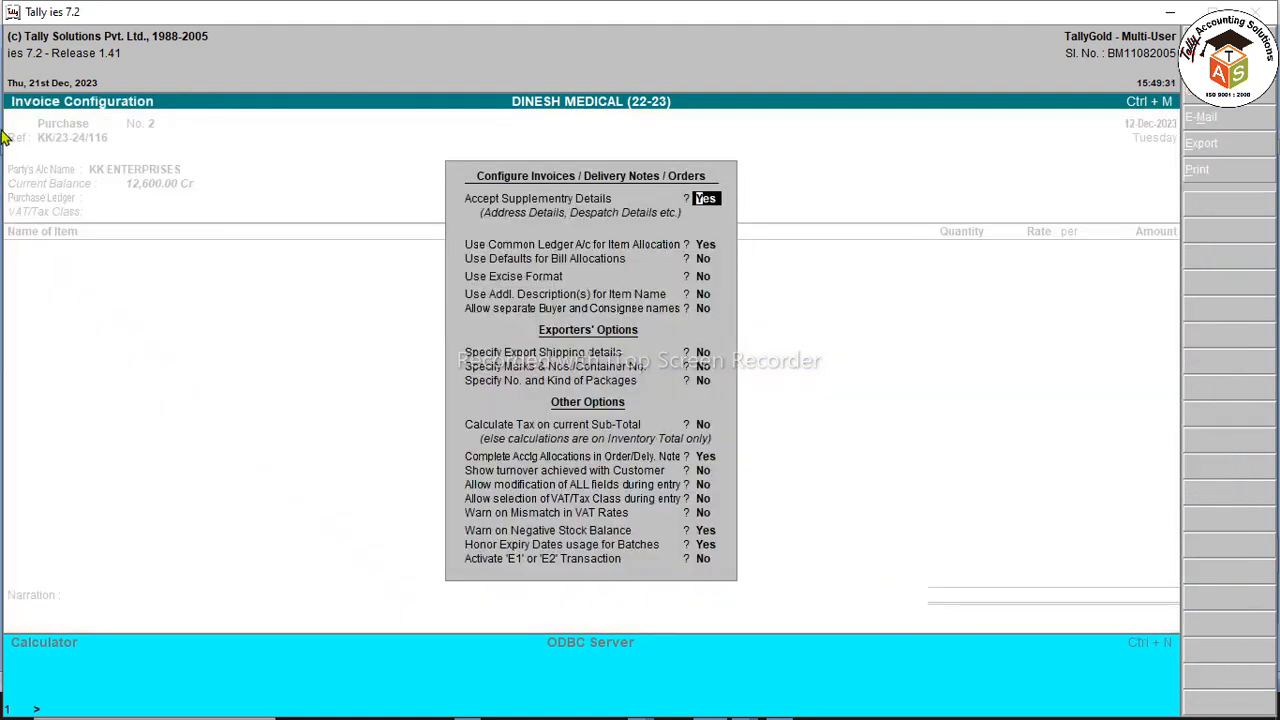
pyautogui.press('Return')
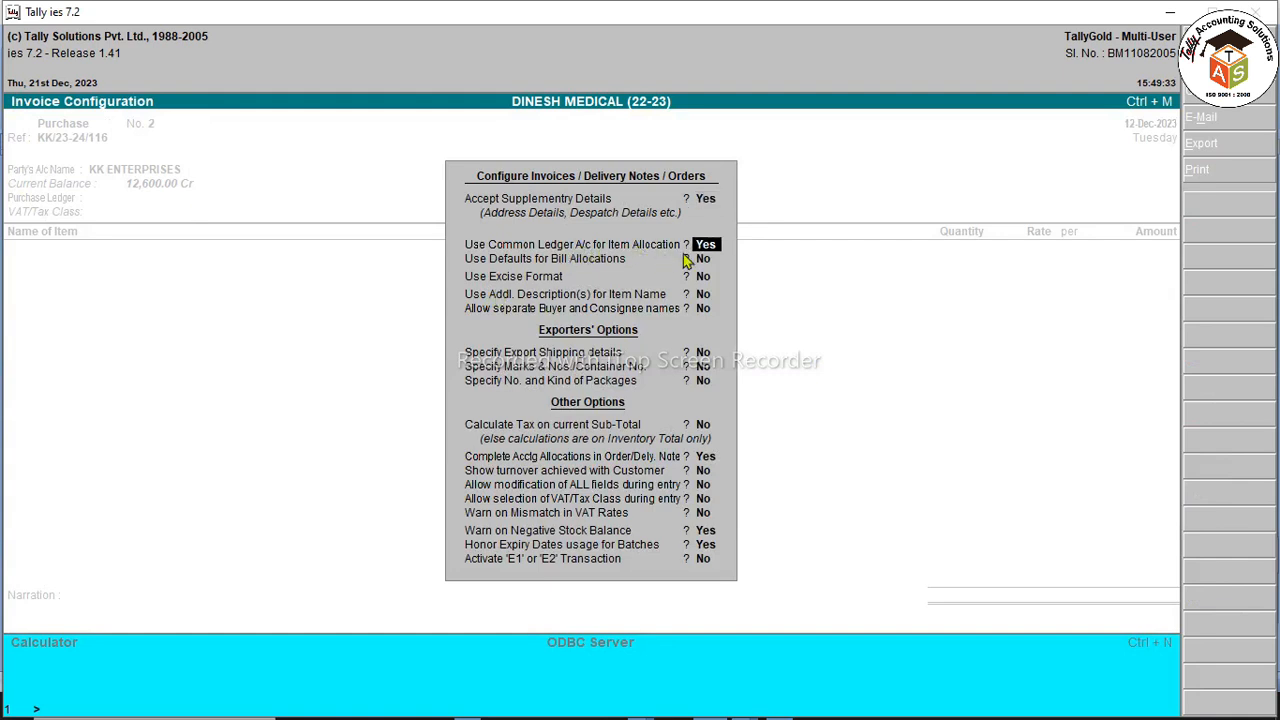
pyautogui.press('n')
pyautogui.press('Return')
pyautogui.hotkey('ctrl', 'a')
# Step: Add DCP(1KGX12) 260/- from Main Location: 60 PCS at 190.00, totalling 11,400.00
pyautogui.press('Return')
pyautogui.press('Return')
pyautogui.press('Return')
pyautogui.press('Return')
pyautogui.press('Down')
pyautogui.press('Down')
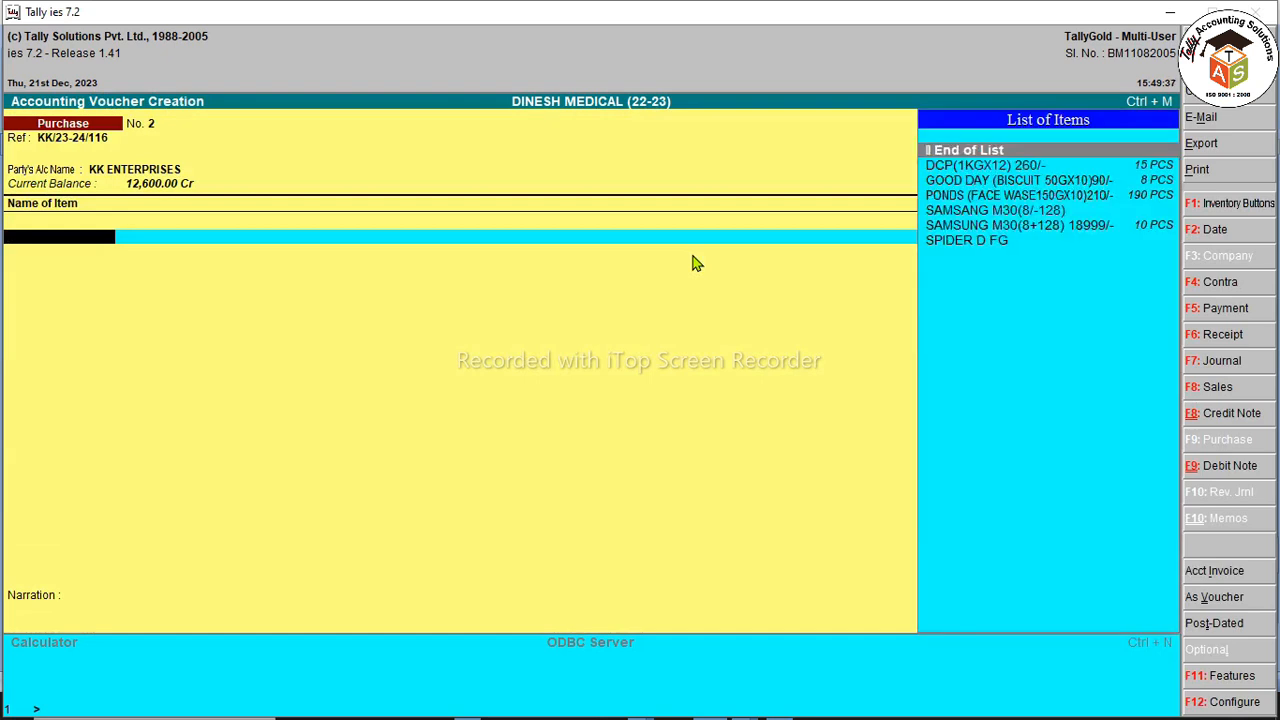
pyautogui.press('Up')
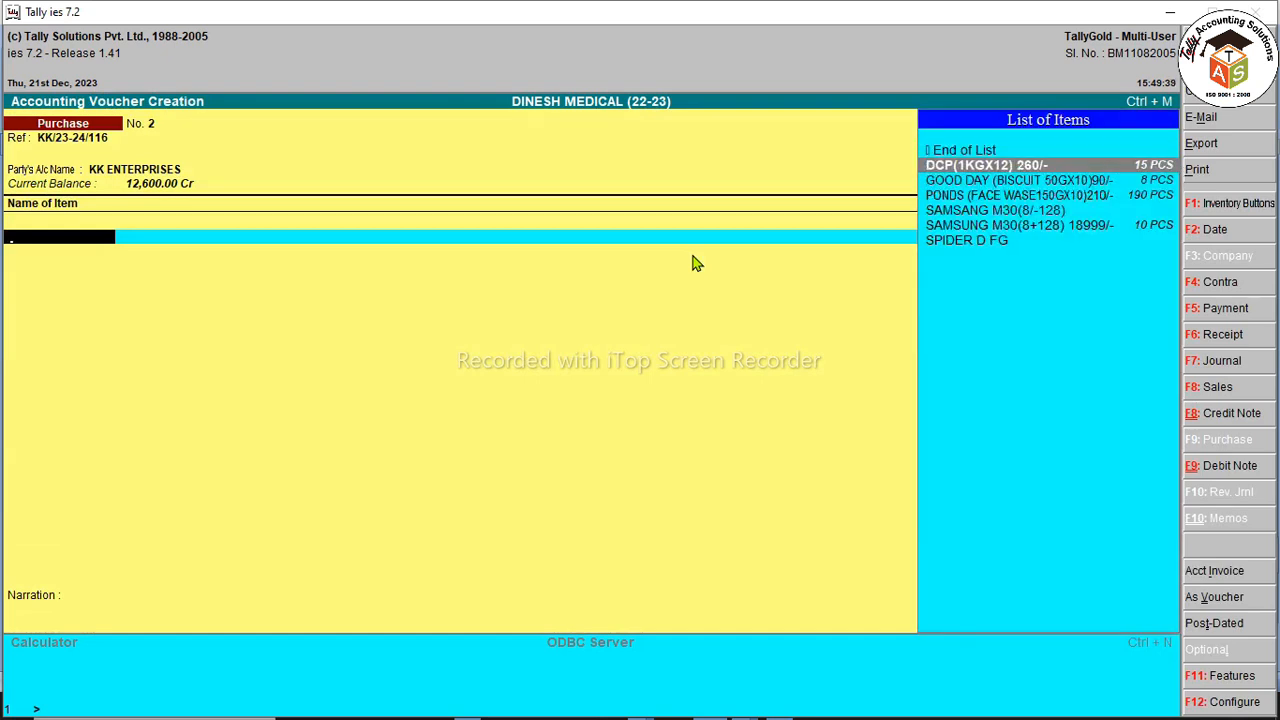
pyautogui.press('Return')
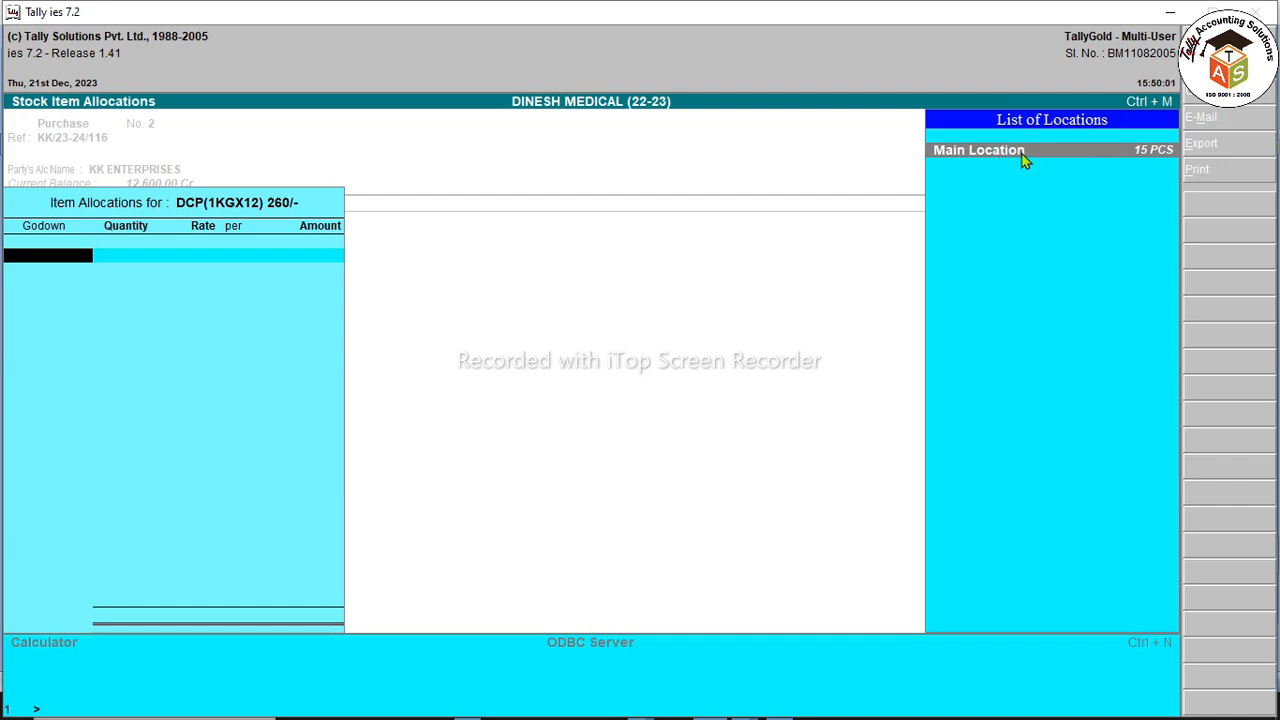
pyautogui.hotkey('alt', 'c')
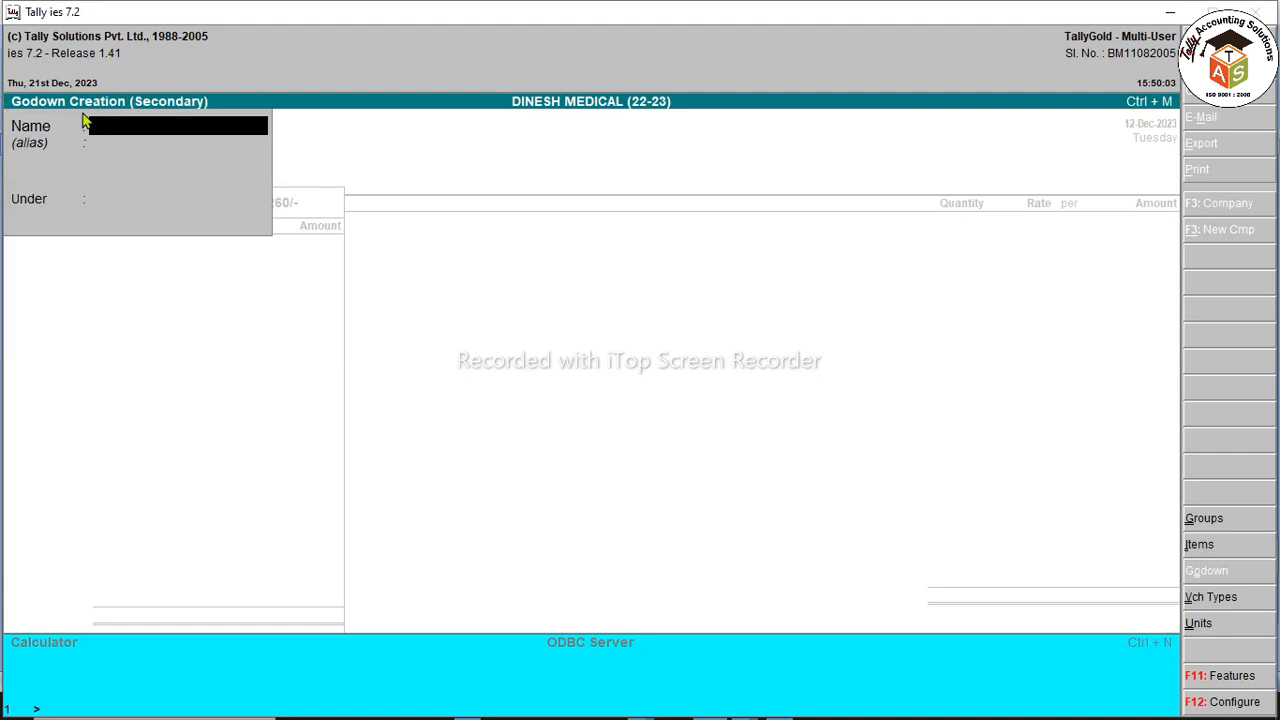
pyautogui.press('Escape')
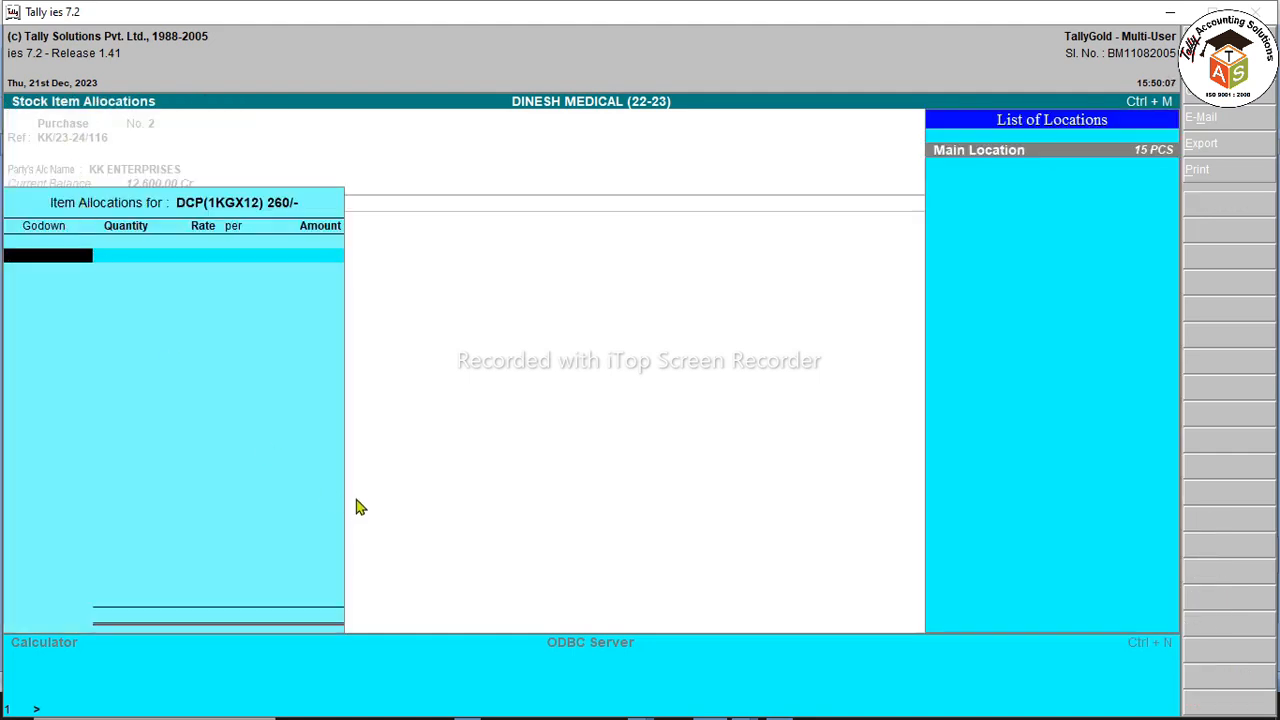
pyautogui.press('Return')
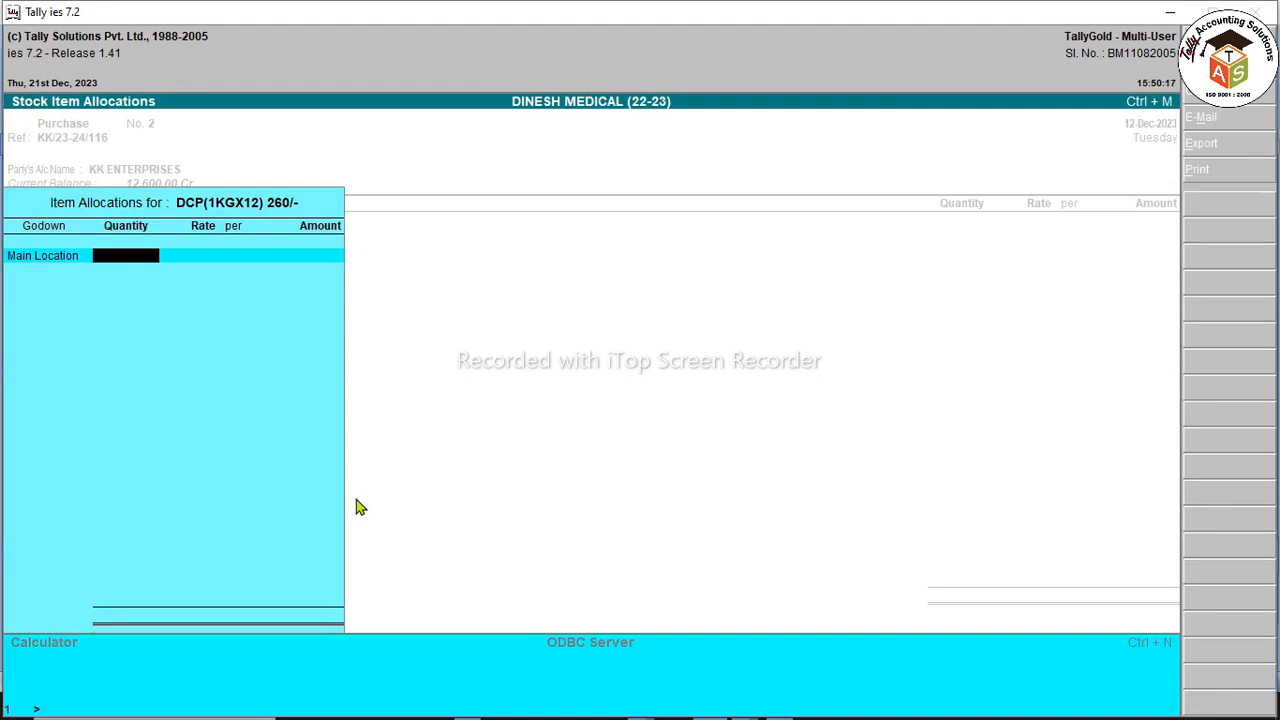
pyautogui.write('60')
pyautogui.press('Return')
pyautogui.press('Return')
pyautogui.press('Return')
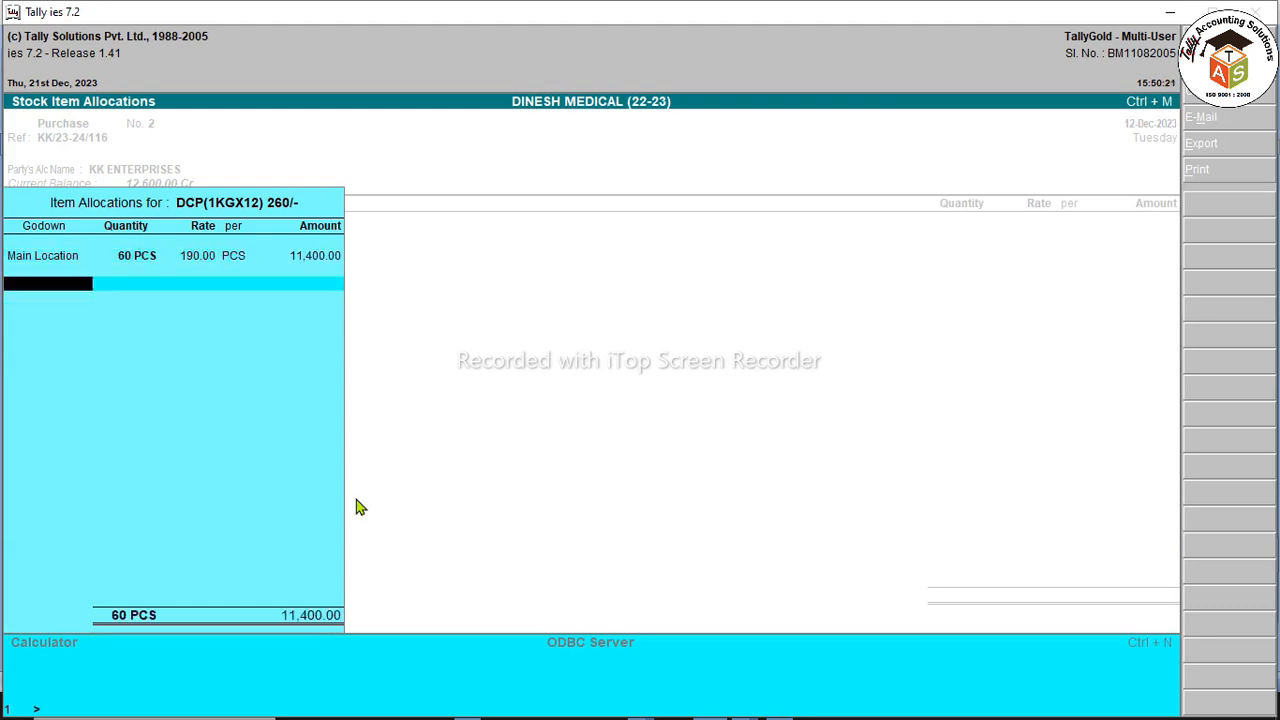
pyautogui.press('Return')
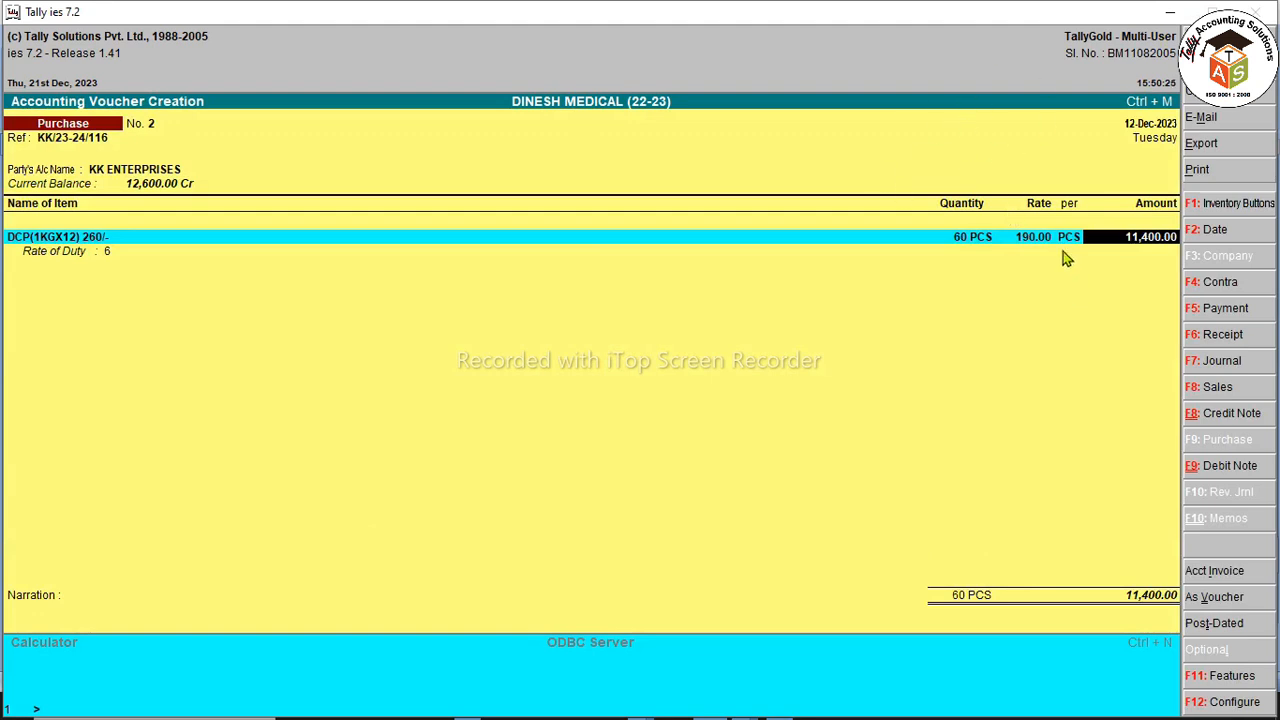
# Step: Accept the Purchase 12% line and add C GST 6% and S GST 6% at 684.00 each, totalling 12,768.00
pyautogui.press('Return')
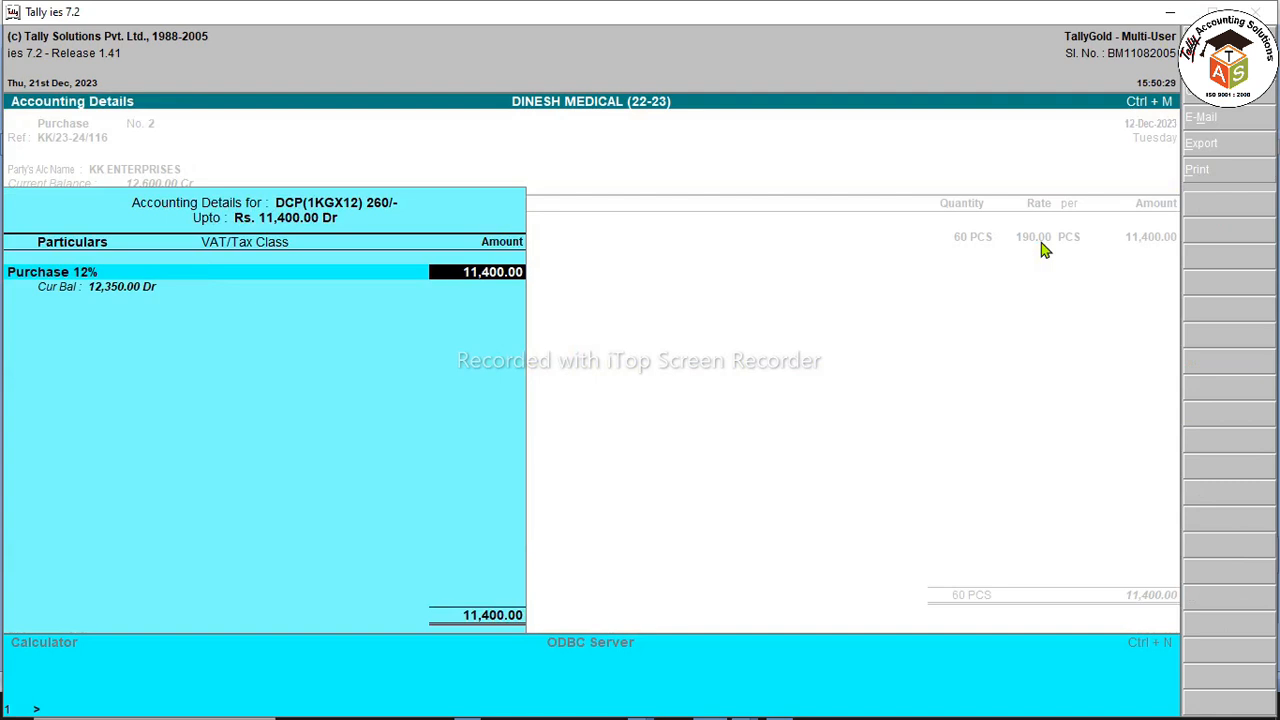
pyautogui.press('Return')
pyautogui.press('Return')
pyautogui.write('CG')
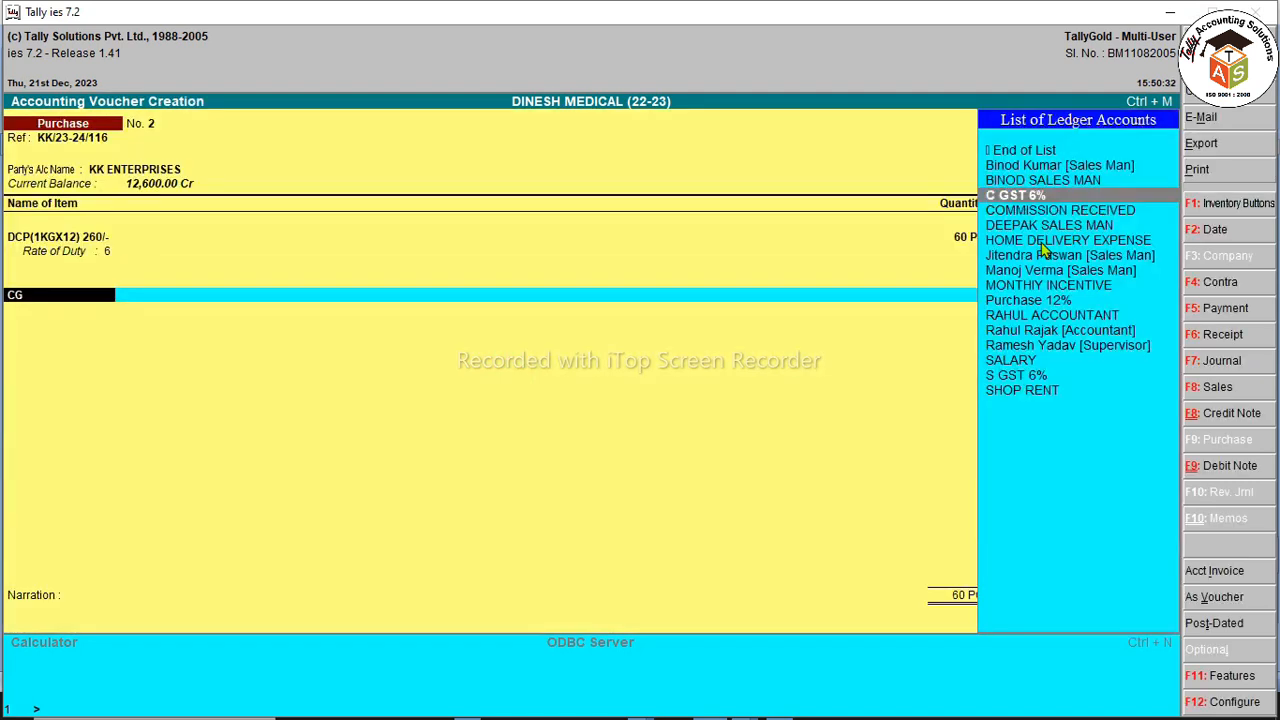
pyautogui.press('Return')
pyautogui.press('Return')
pyautogui.press('Return')
pyautogui.write('SG')
pyautogui.press('Return')
pyautogui.press('Return')
pyautogui.press('Return')
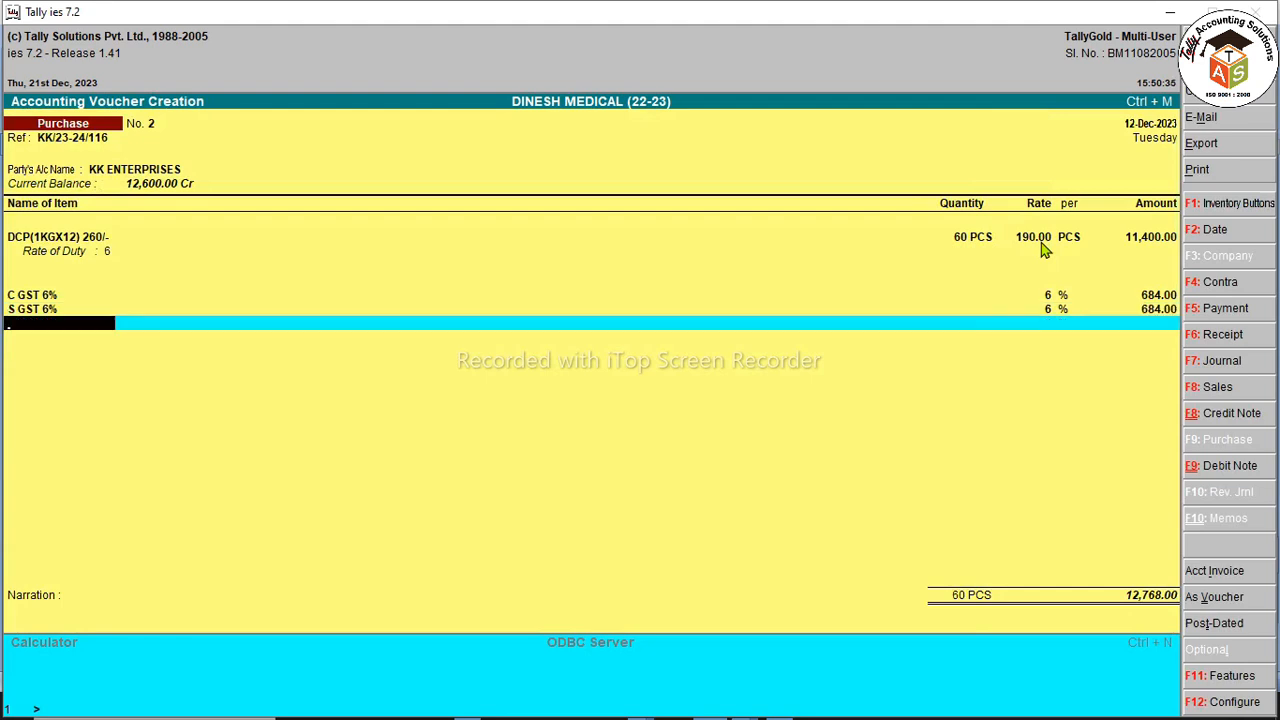
pyautogui.press('BackSpace')
pyautogui.press('BackSpace')
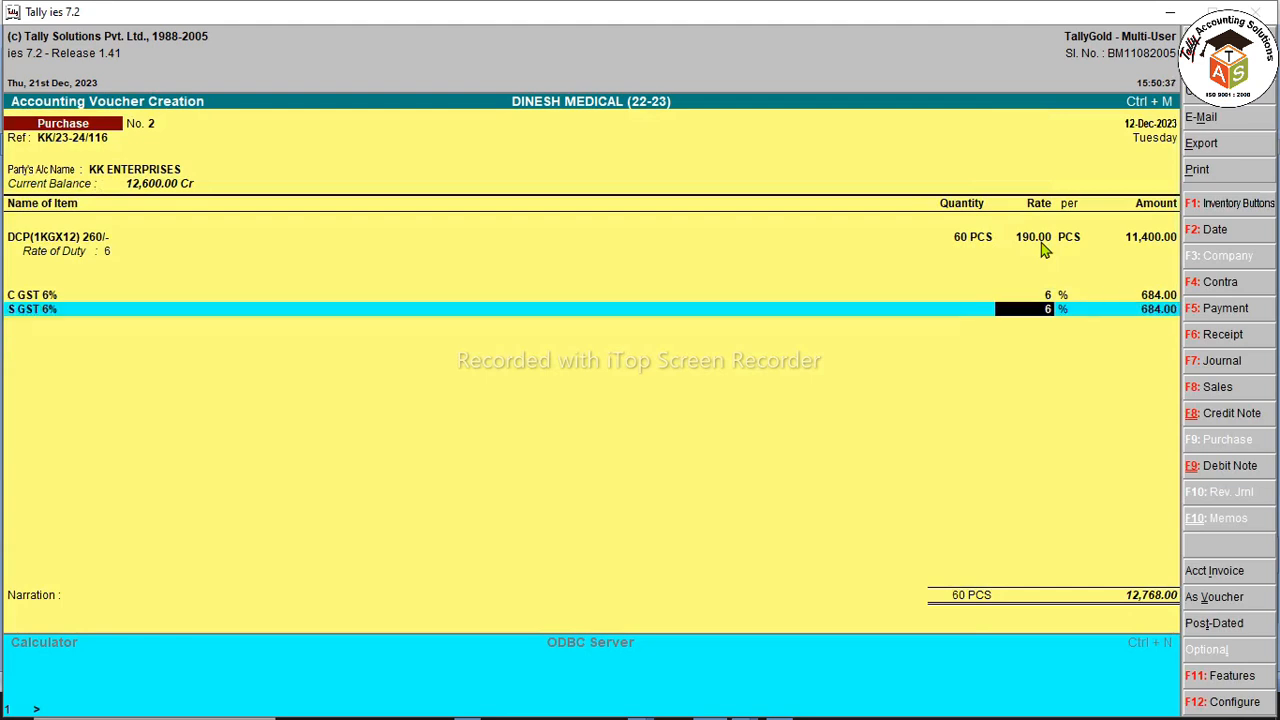
pyautogui.press('BackSpace')
pyautogui.press('BackSpace')
pyautogui.press('Return')
pyautogui.press('BackSpace')
pyautogui.press('BackSpace')
pyautogui.press('BackSpace')
pyautogui.press('BackSpace')
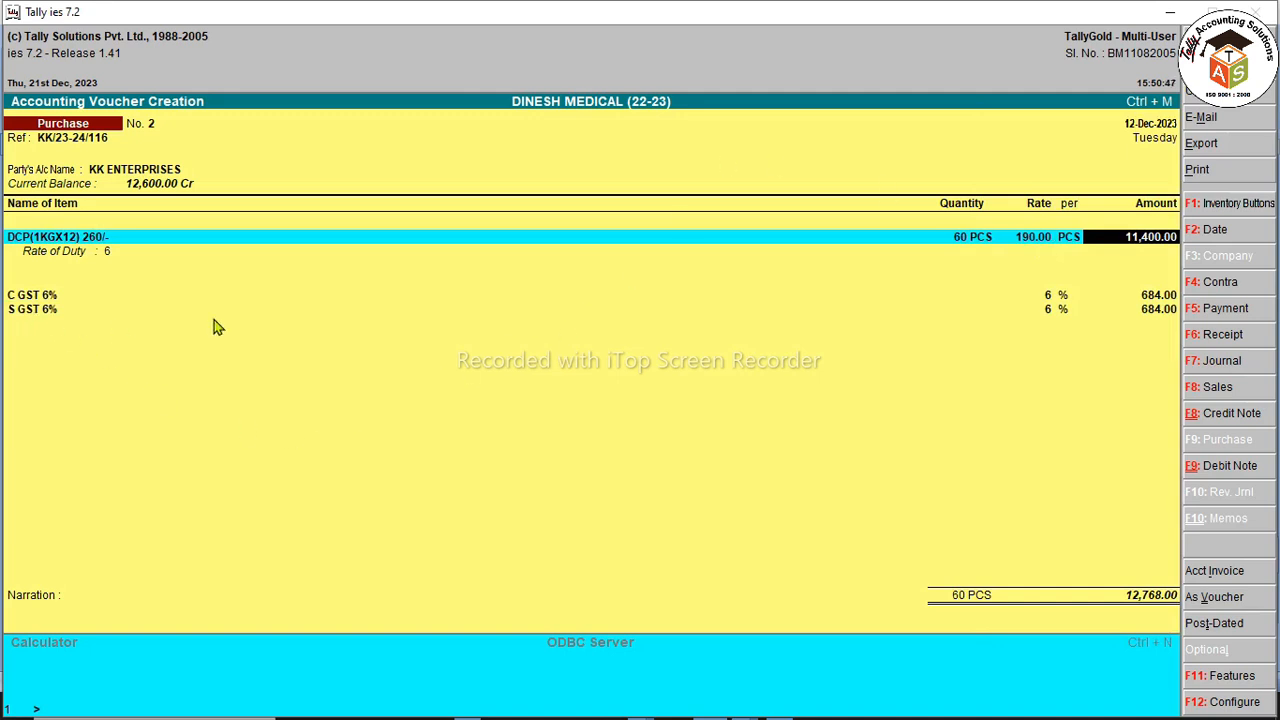
pyautogui.press('Return')
pyautogui.press('Return')
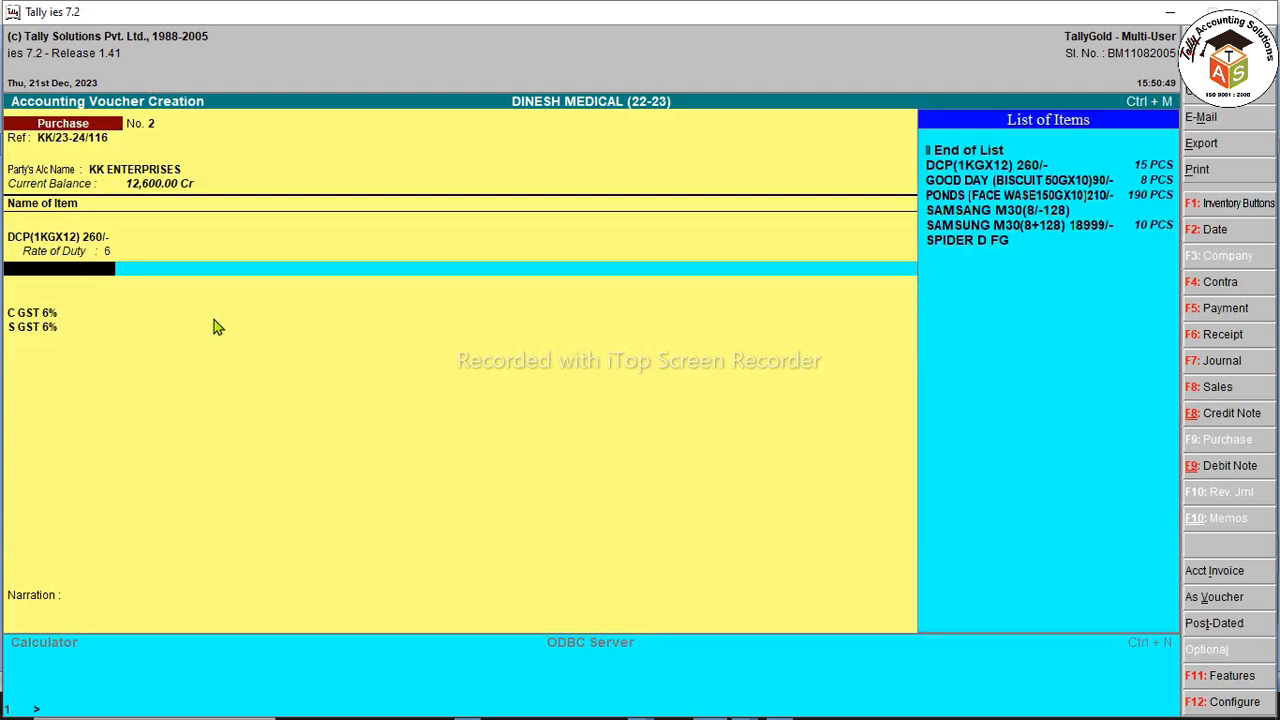
# Step: Start a new stock item named SOAP [J&J] 150 G 80/- from the List of Items
pyautogui.press('Down')
pyautogui.press('Down')
pyautogui.press('Down')
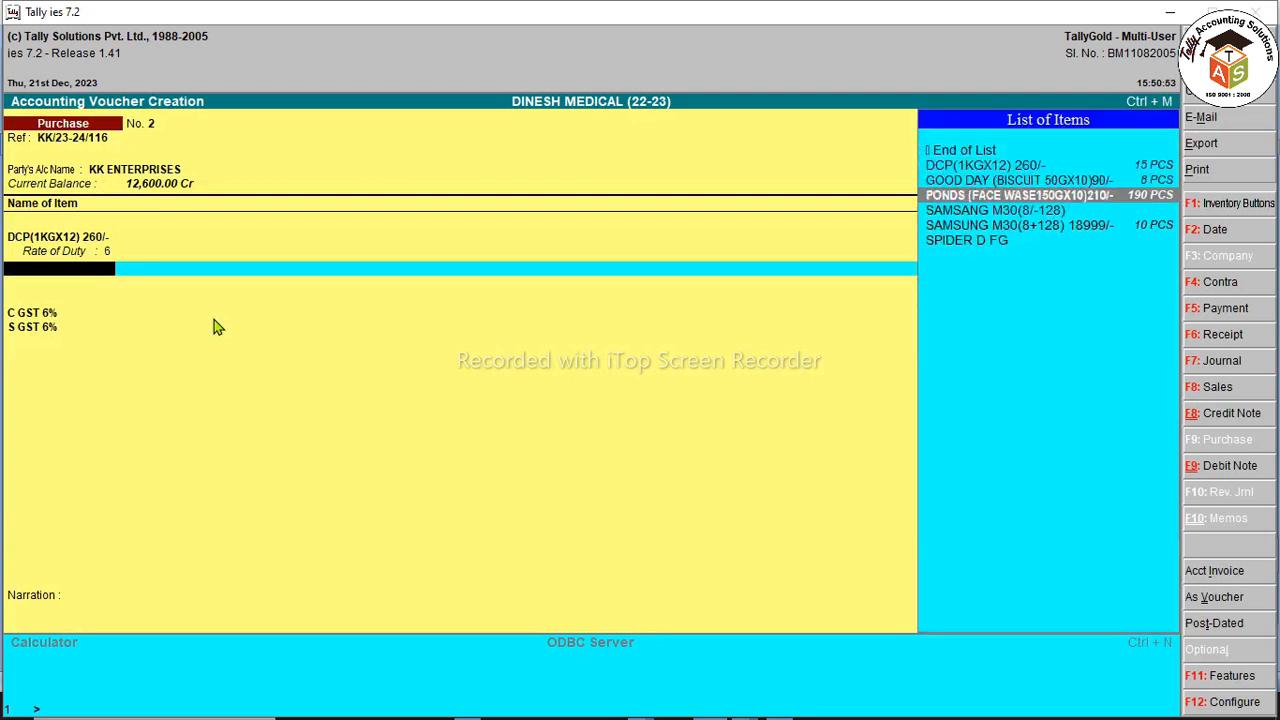
pyautogui.press('Down')
pyautogui.press('Down')
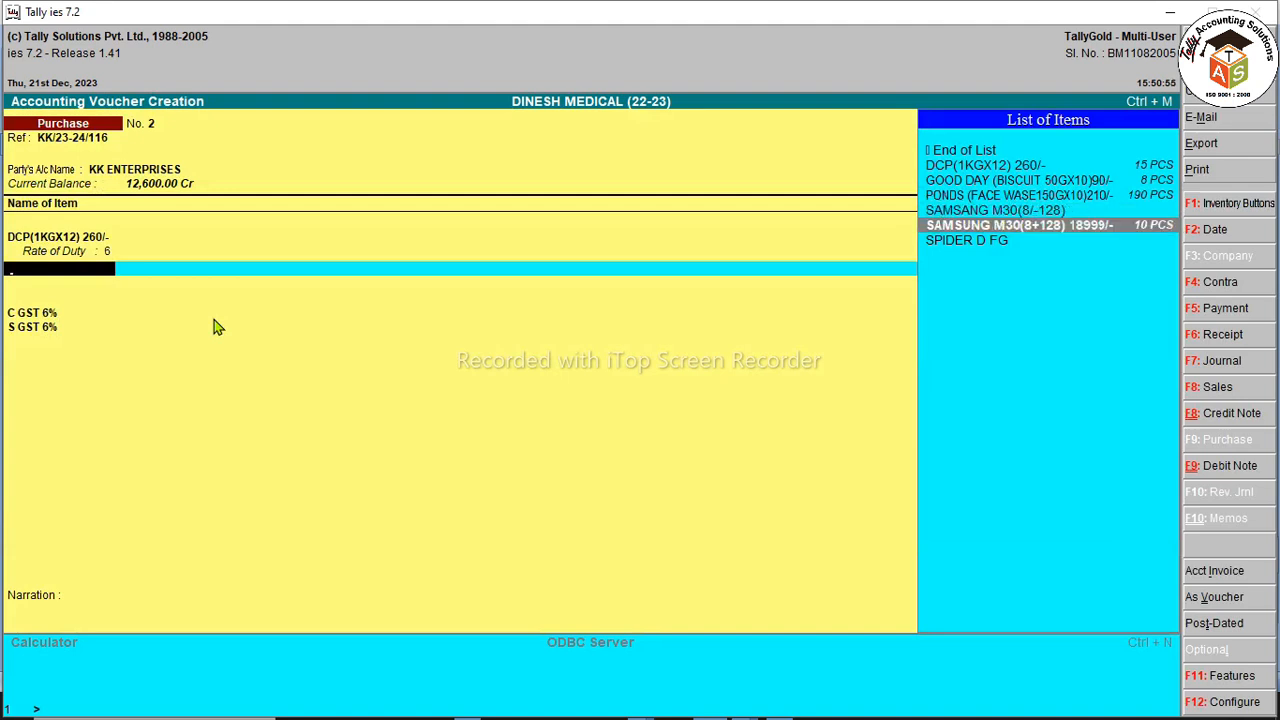
pyautogui.press('Up')
pyautogui.hotkey('alt', 'c')
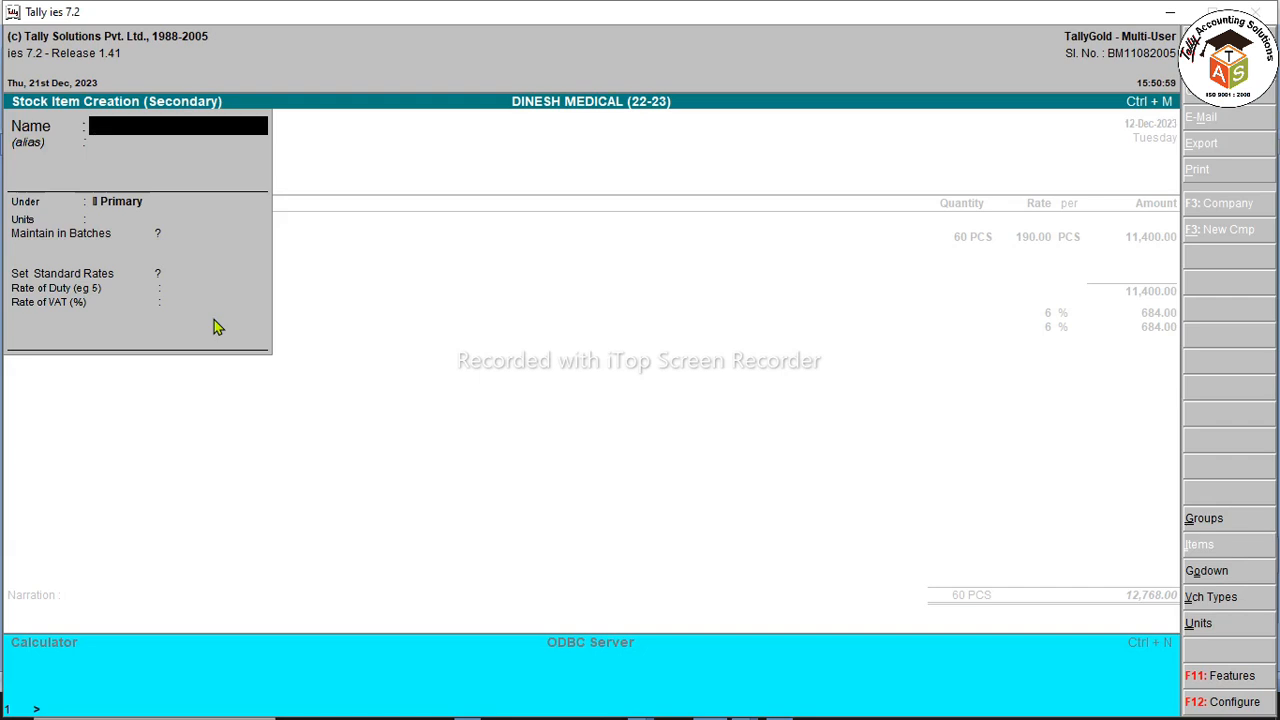
pyautogui.write('SOAP [J&J] 150 G')
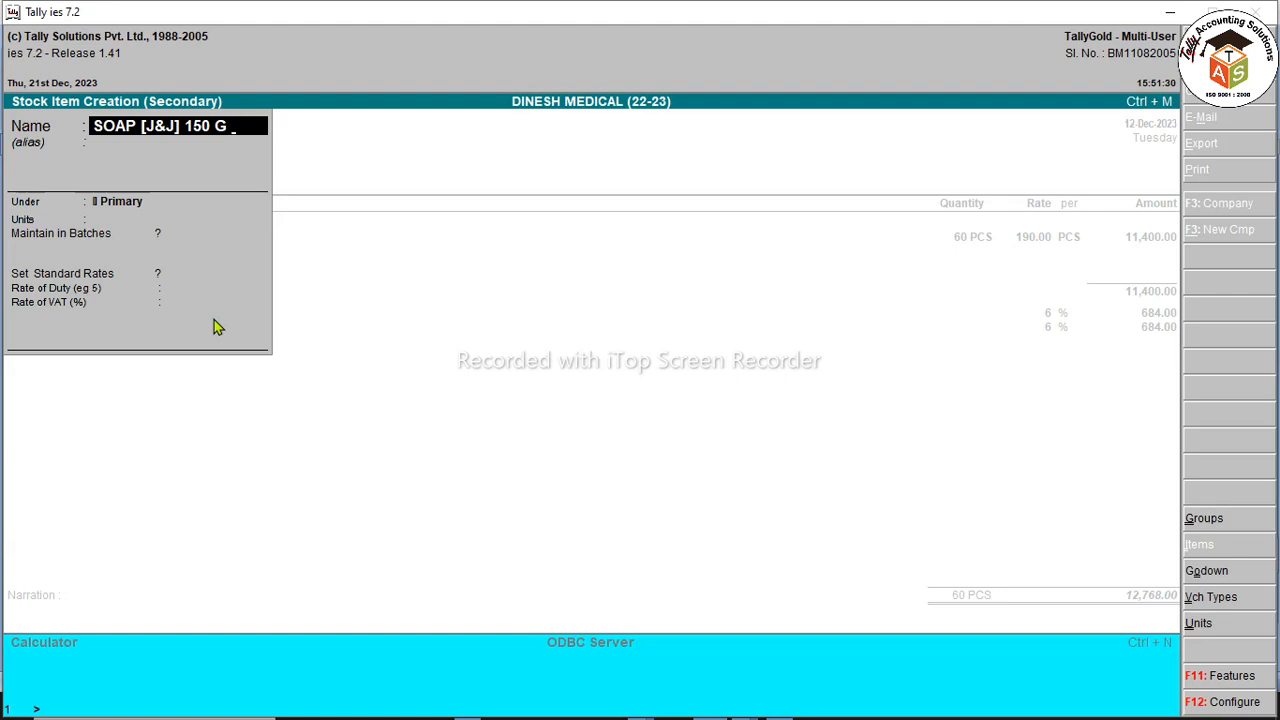
pyautogui.write(' 80/-')
pyautogui.press('Return')
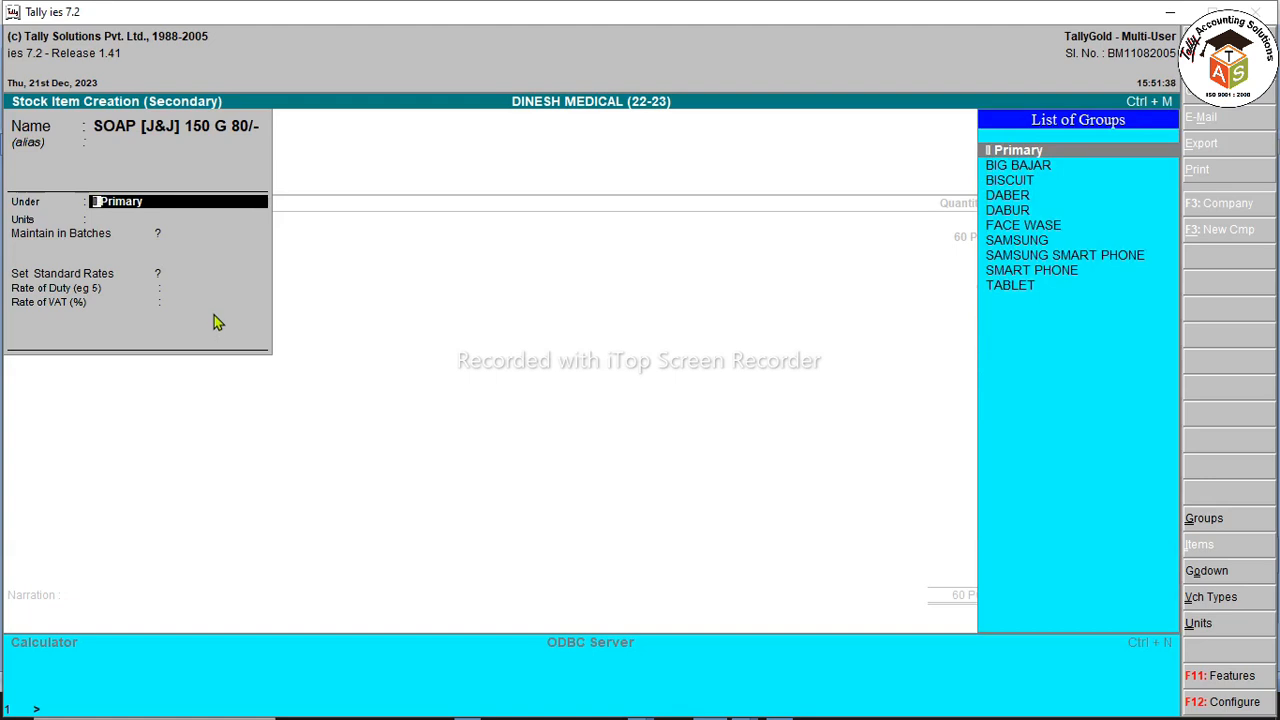
# Step: Begin creating a new stock group named J&J for the item's Under field
pyautogui.press('j')
pyautogui.hotkey('alt', 'c')
pyautogui.write('J&J')
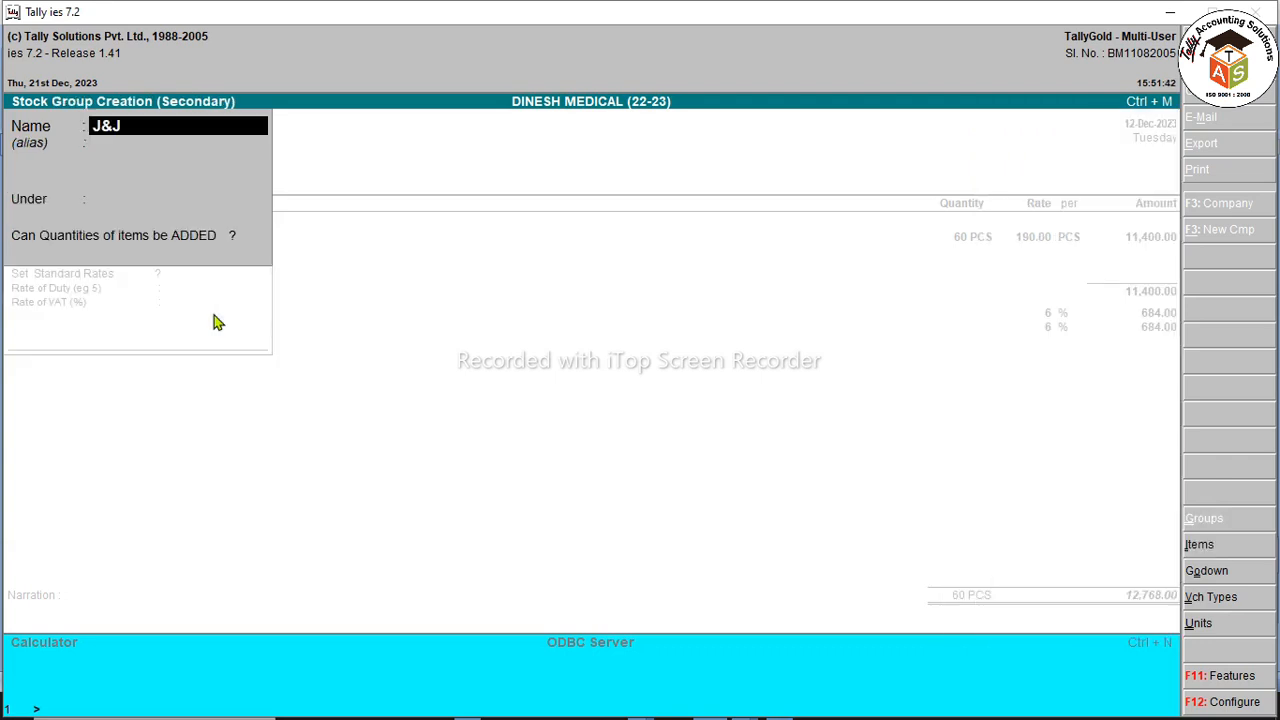
# Step: Save the J&J stock group under Primary with item quantities adding up
pyautogui.press('Return')
pyautogui.press('Return')
pyautogui.press('Return')
pyautogui.press('y')
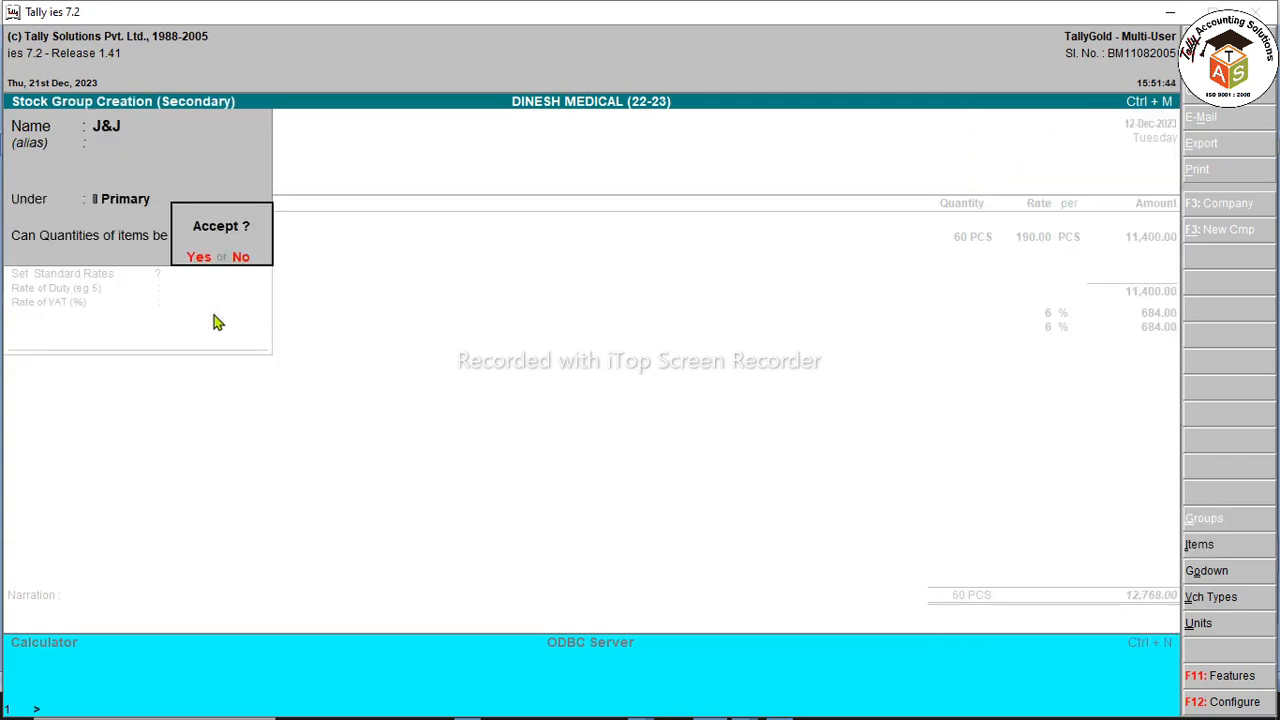
pyautogui.press('Return')
pyautogui.press('Down')
pyautogui.press('Return')
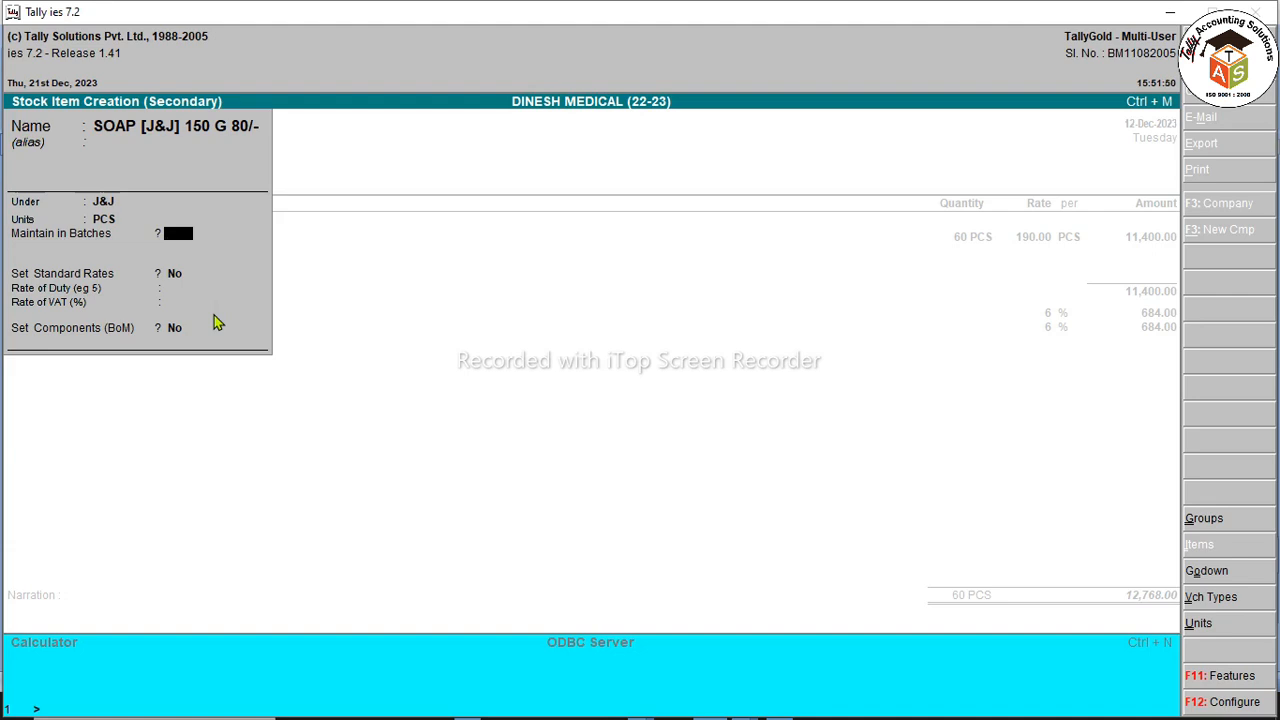
# Step: Give the soap item units of PCS, batches turned off, and standard rates turned on
pyautogui.press('y')
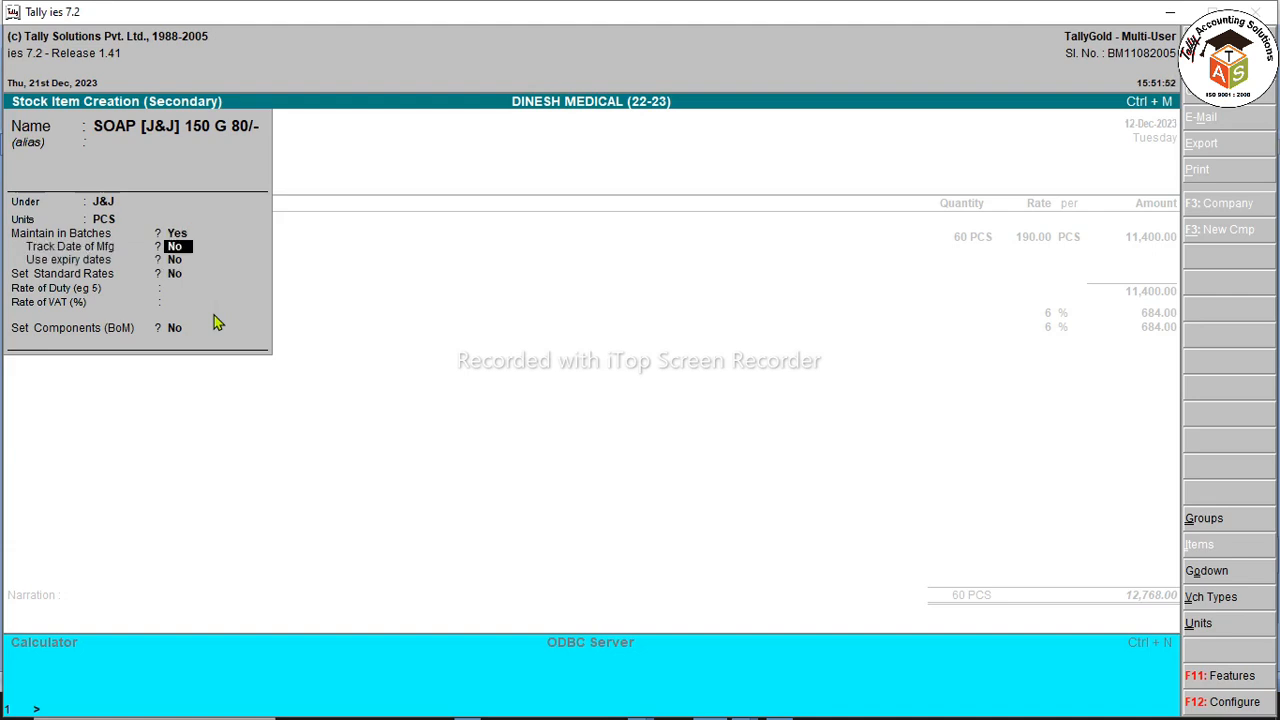
pyautogui.press('BackSpace')
pyautogui.press('BackSpace')
pyautogui.press('Return')
pyautogui.press('n')
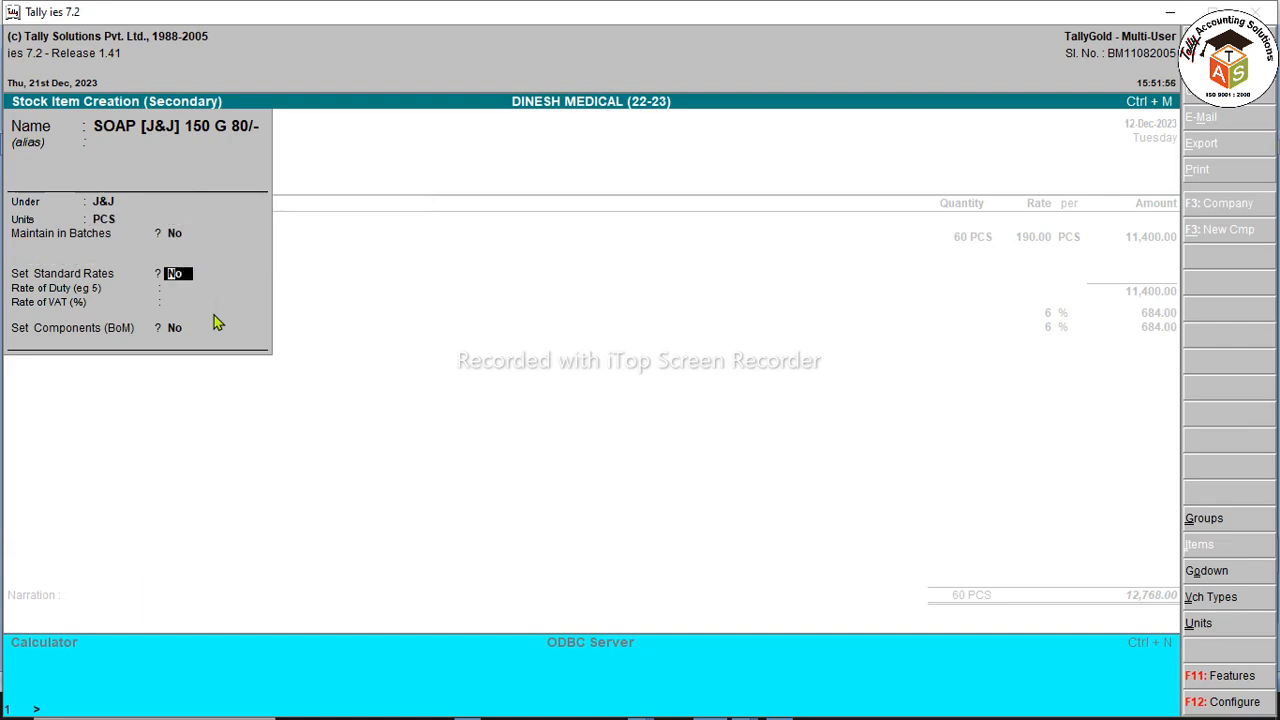
pyautogui.press('y')
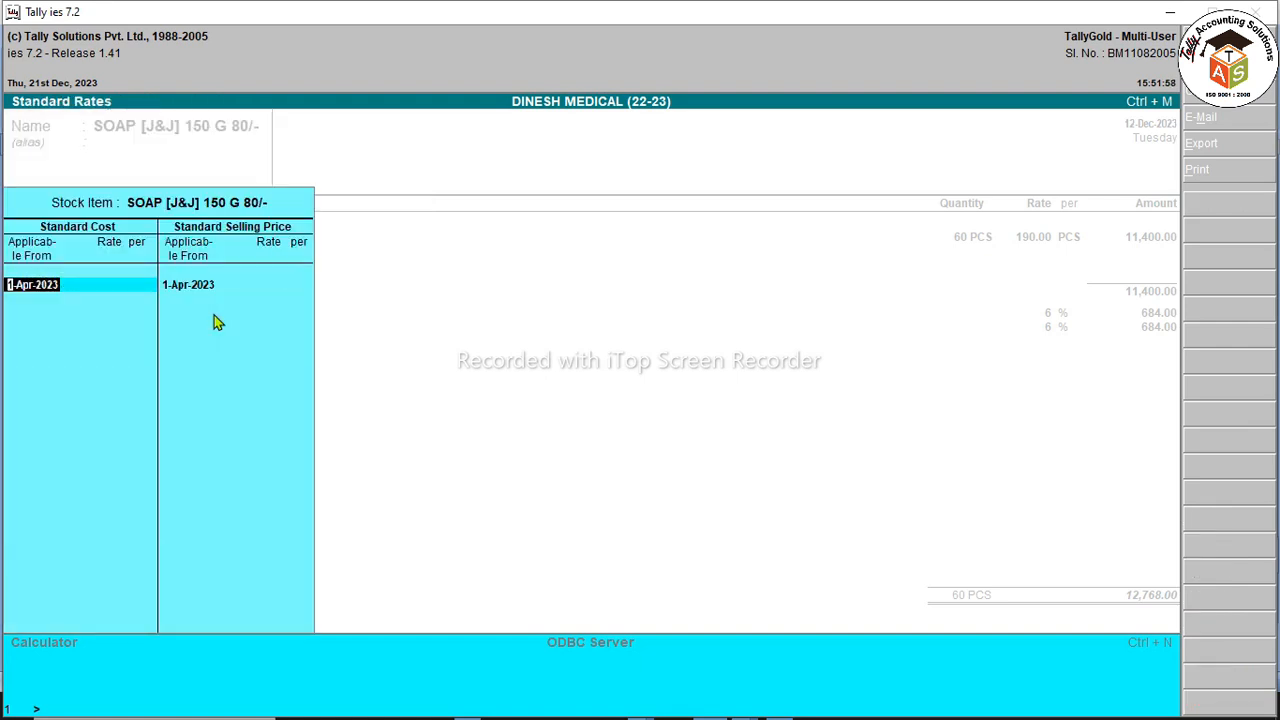
# Step: Set a standard cost of 50.85 per PCS (60/1.18) from 12-Dec-2023
pyautogui.write('12.12')
pyautogui.press('Return')
pyautogui.hotkey('ctrl', 'n')
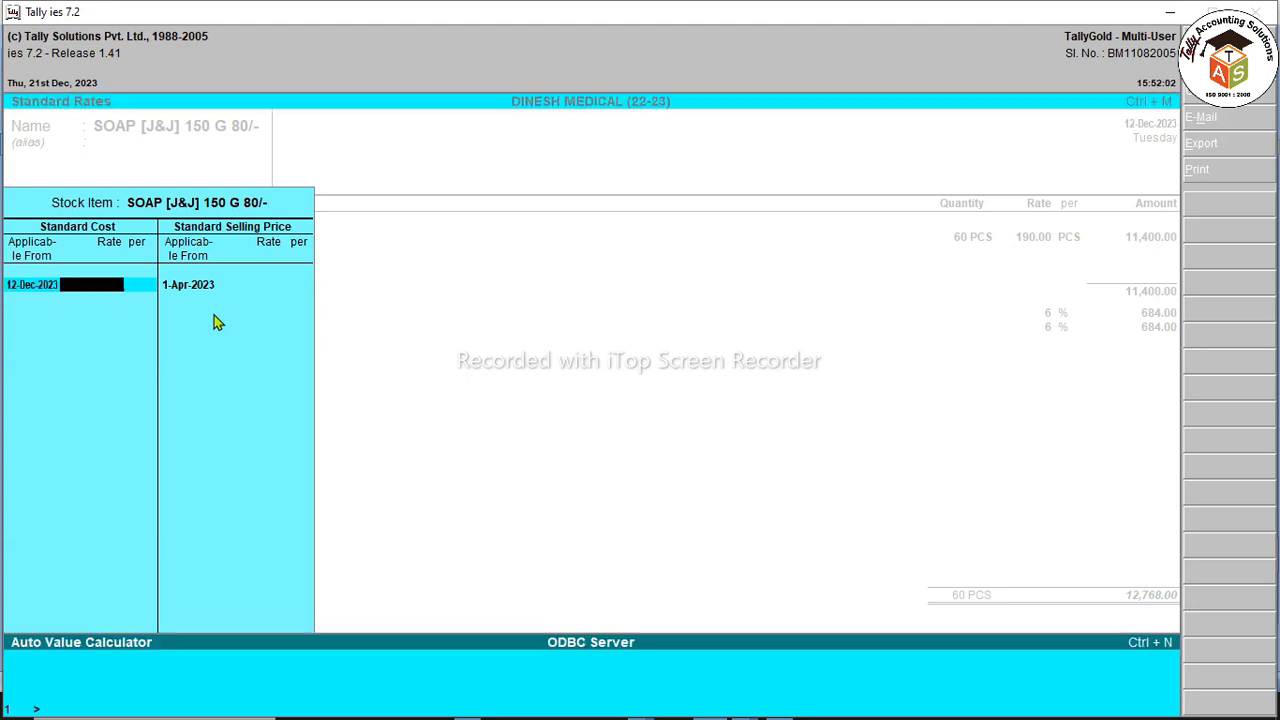
pyautogui.write('60/1.18')
pyautogui.press('Return')
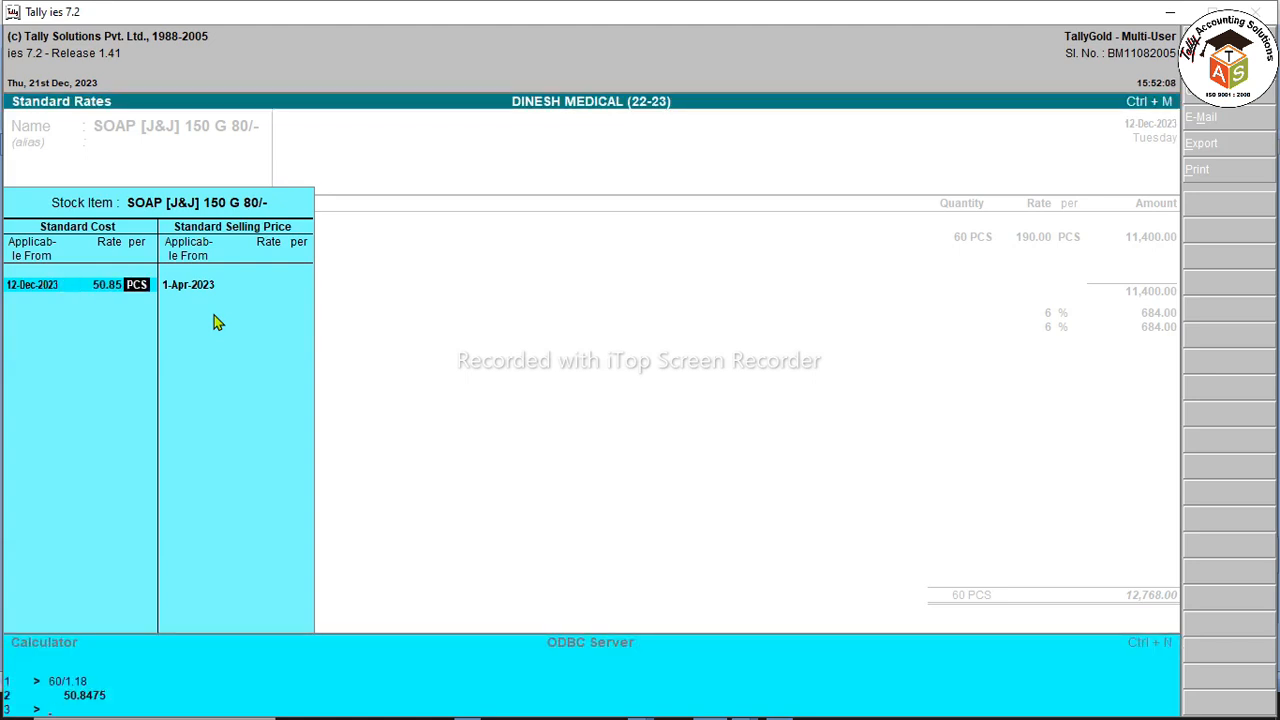
pyautogui.press('Return')
pyautogui.press('Return')
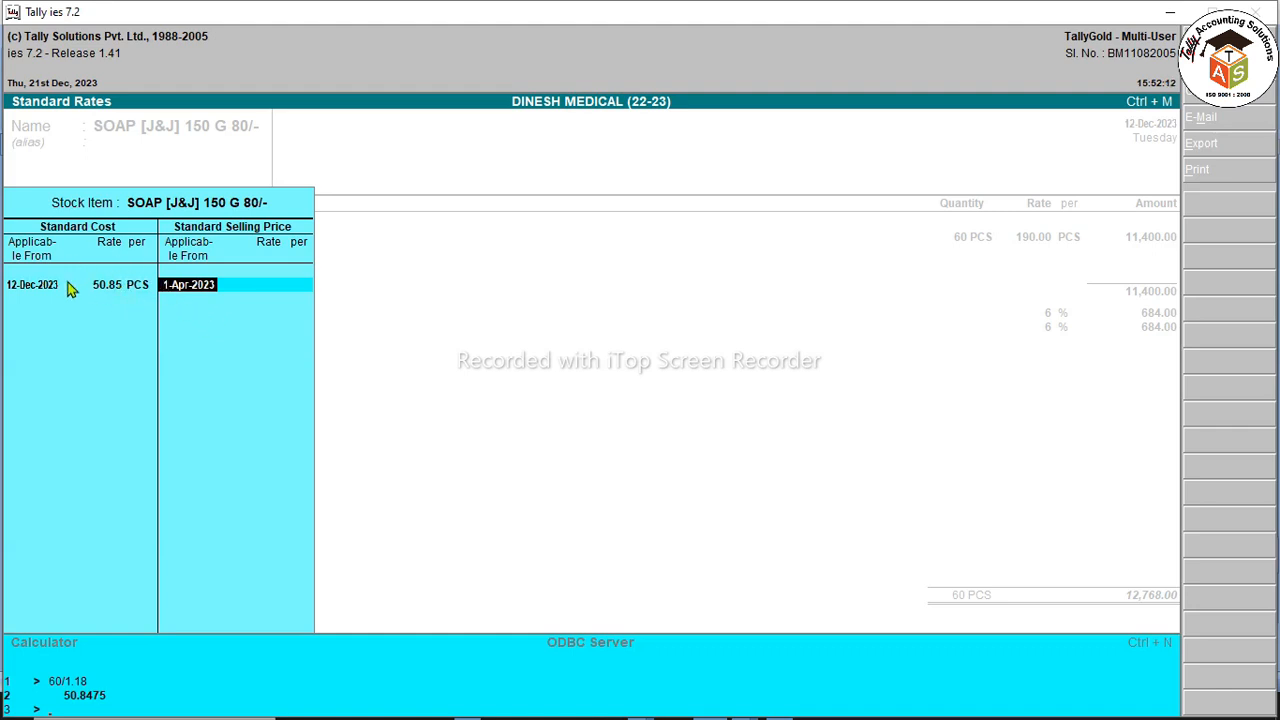
# Step: Set the selling price from 12-Dec-2023 to 67.80, computed as 80/1.18
pyautogui.write('12.12')
pyautogui.press('Return')
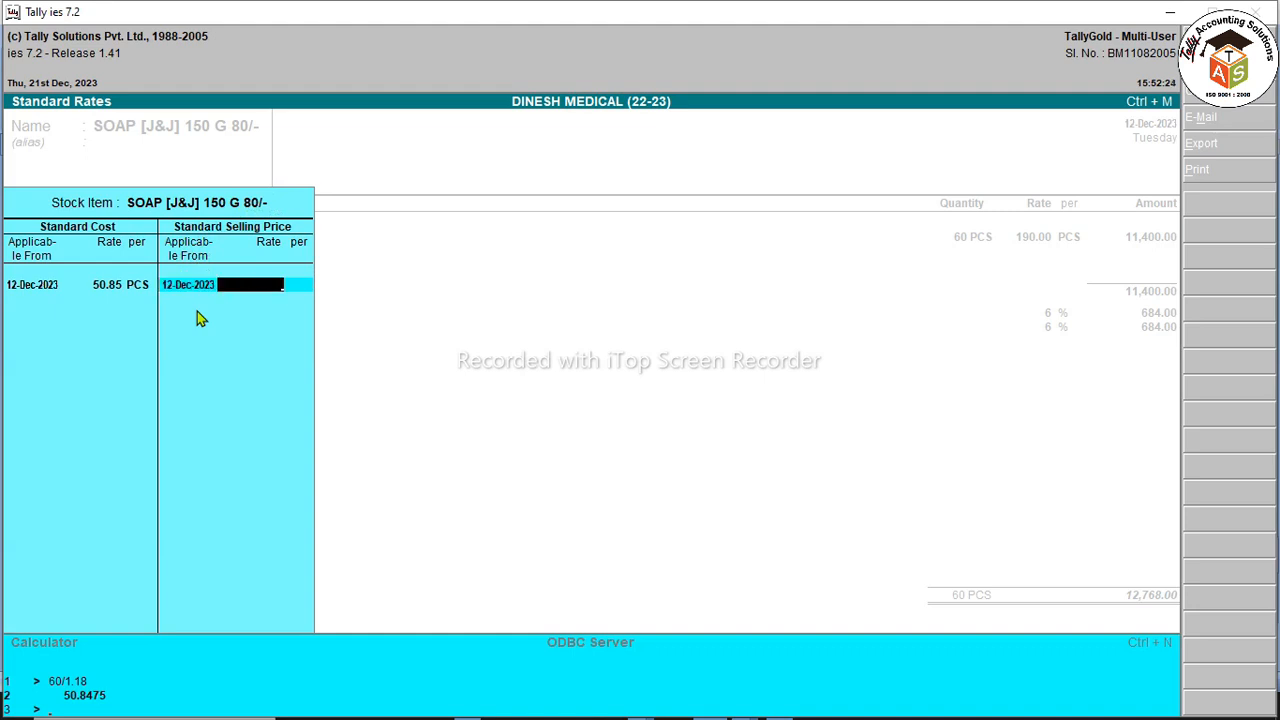
pyautogui.hotkey('ctrl', 'n')
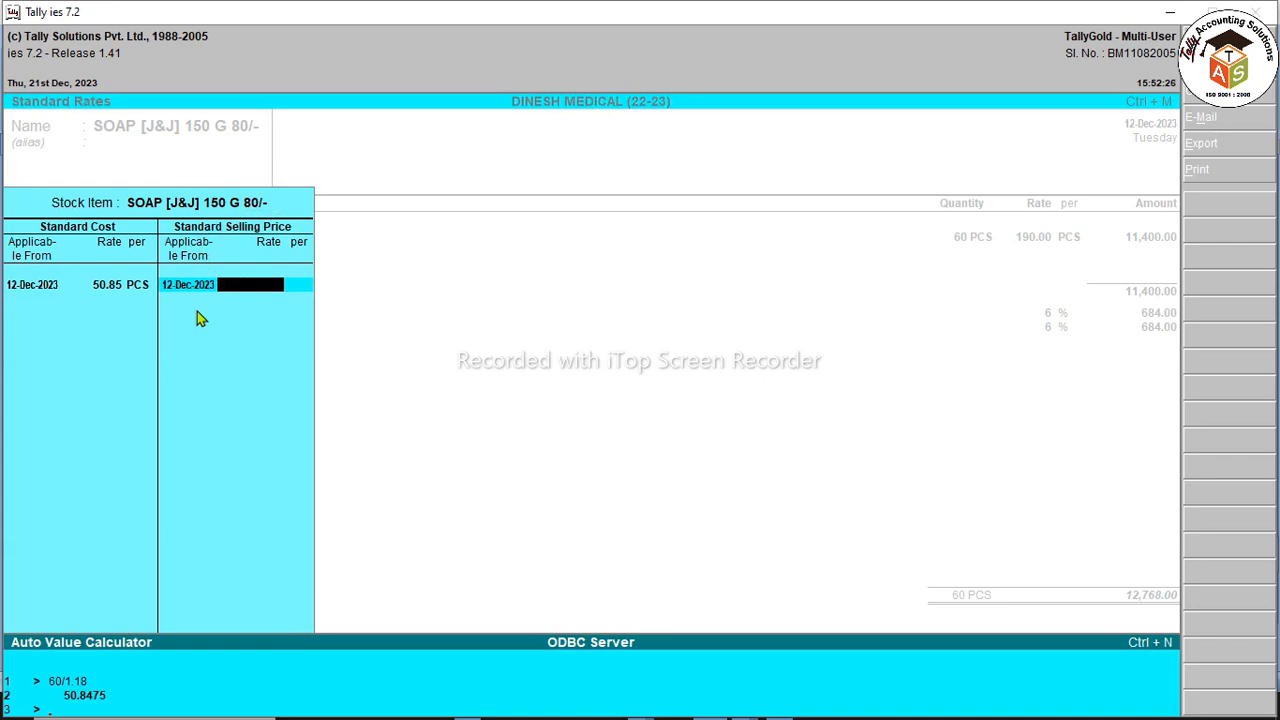
pyautogui.hotkey('ctrl', 'm')
pyautogui.hotkey('ctrl', 'n')
pyautogui.write('80/1.18')
pyautogui.press('Return')
pyautogui.press('Return')
pyautogui.press('Return')
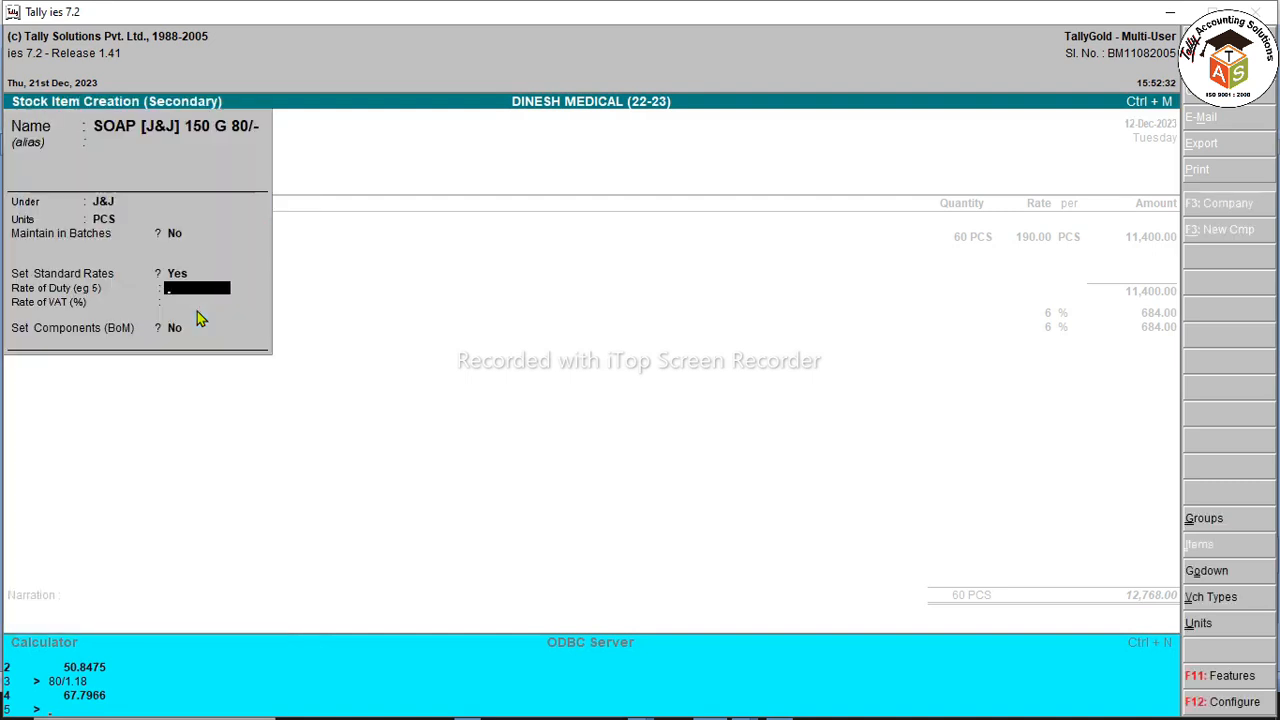
# Step: Give the soap item 9% rate of duty and 9% VAT, then accept it
pyautogui.write('9')
pyautogui.press('Return')
pyautogui.write('9')
pyautogui.press('Return')
pyautogui.press('Return')
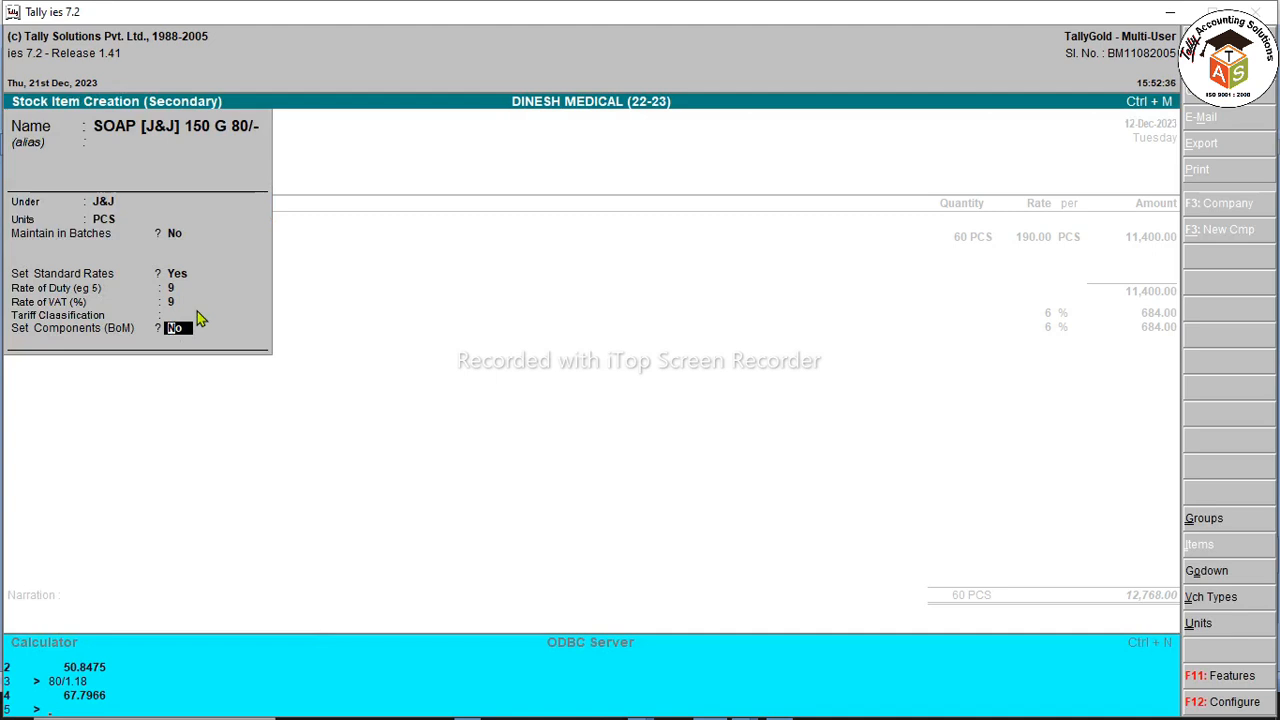
pyautogui.click(51, 285)
pyautogui.click(58, 298)
pyautogui.click(72, 303)
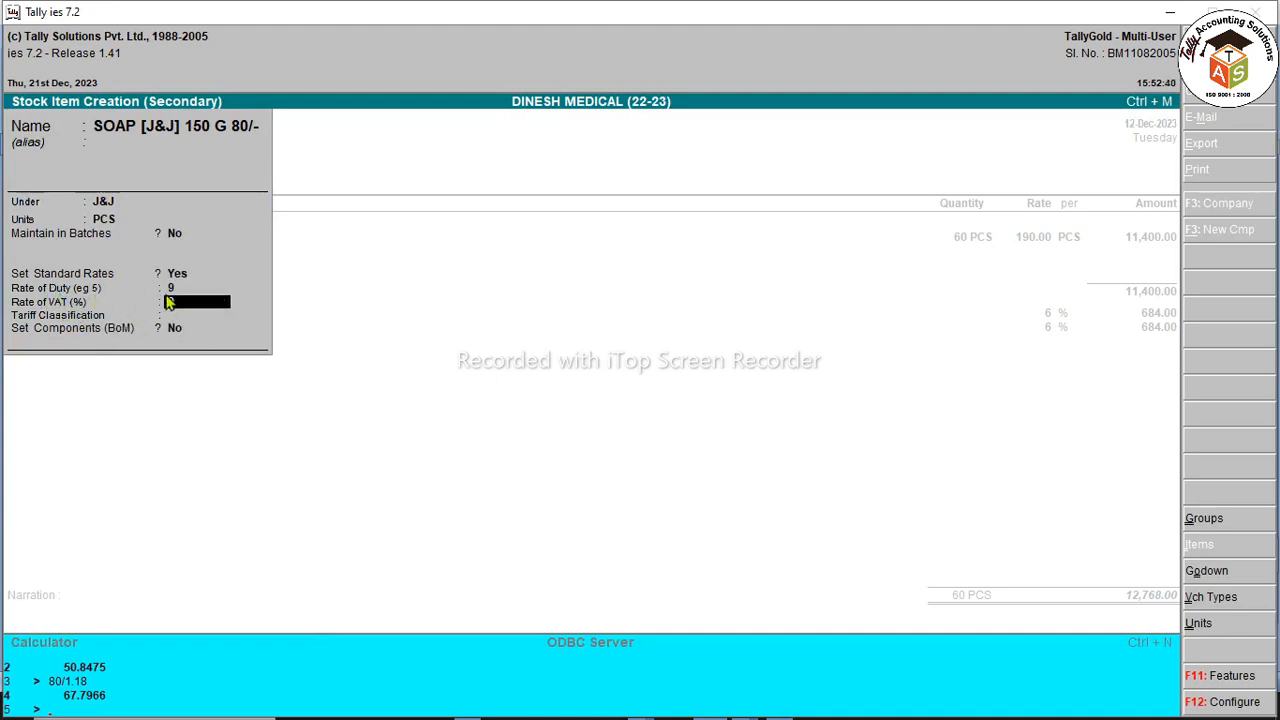
pyautogui.press('Return')
pyautogui.press('Return')
pyautogui.press('Return')
pyautogui.press('Return')
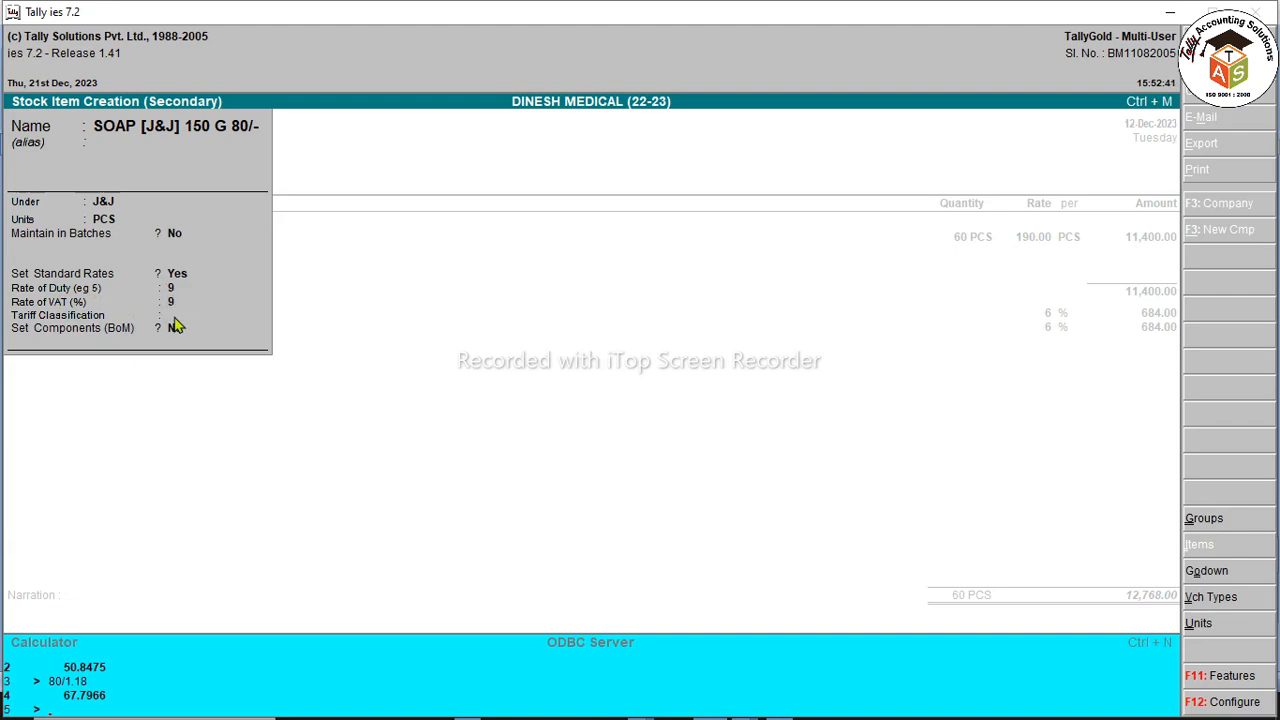
# Step: Allocate 144 PCS of soap to Main Location at 50.85, totalling 7,322.40
pyautogui.press('Return')
pyautogui.press('BackSpace')
pyautogui.press('Return')
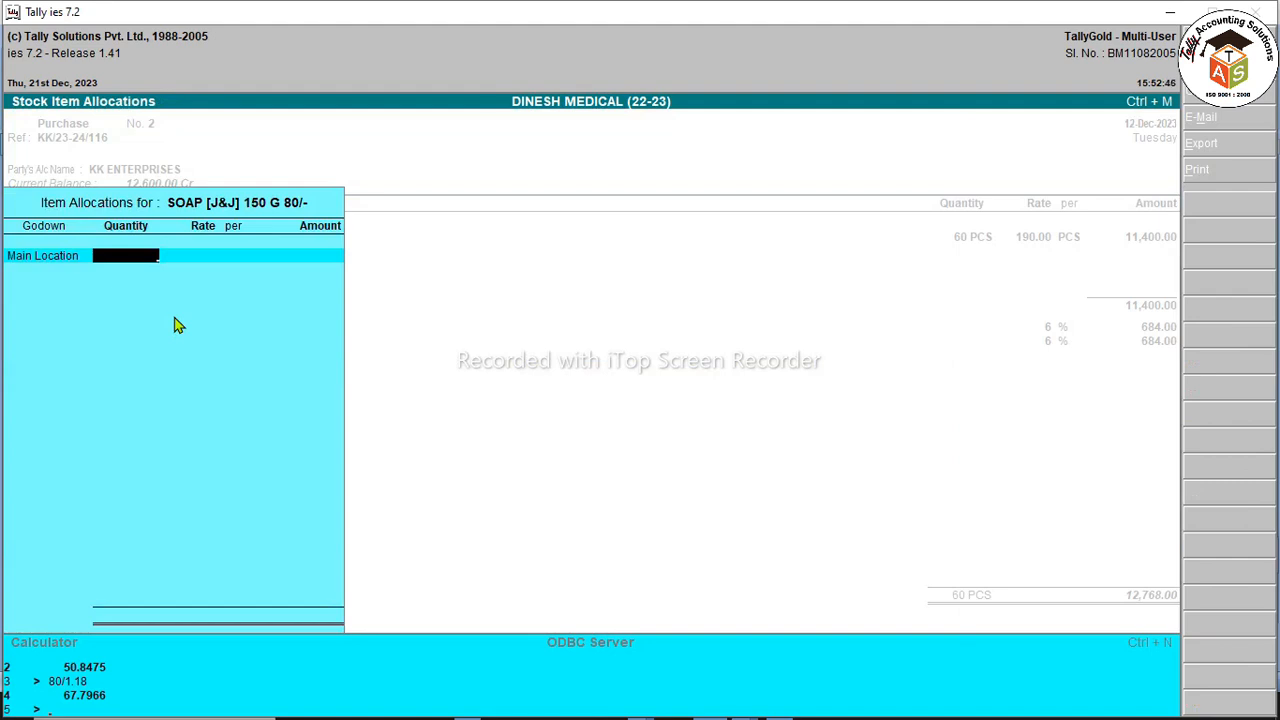
pyautogui.write('144')
pyautogui.press('Return')
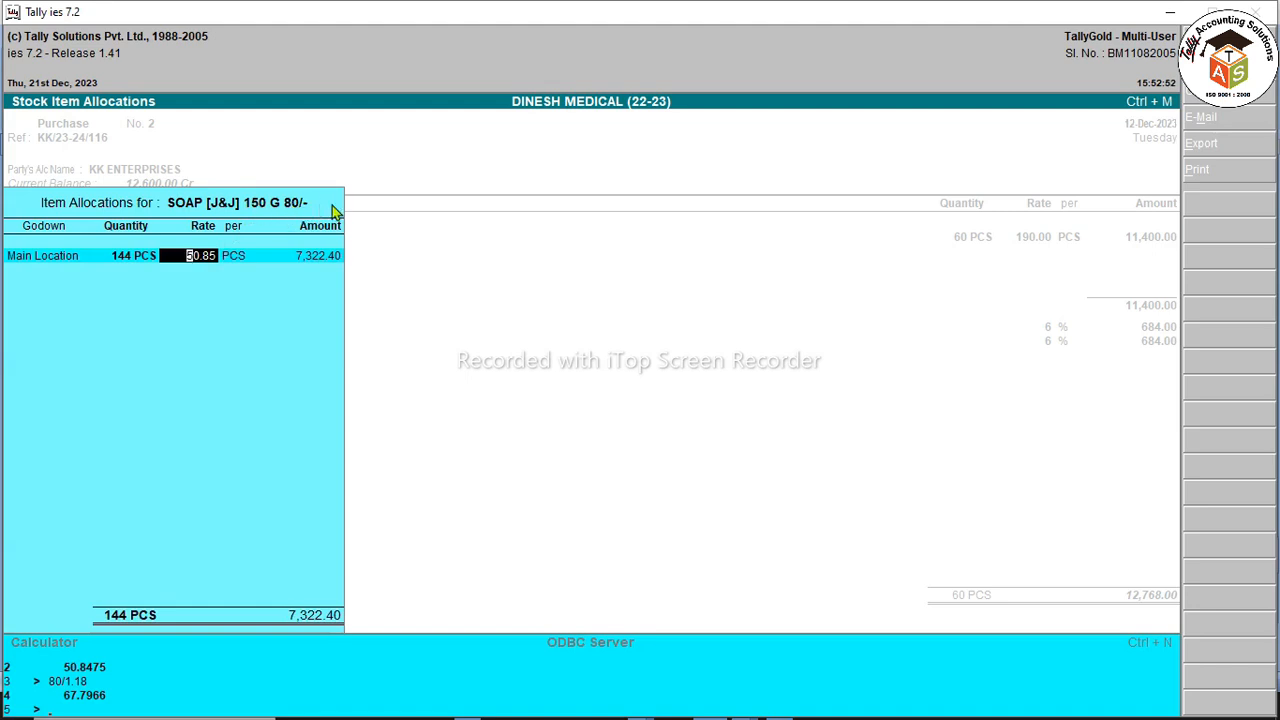
pyautogui.press('Return')
pyautogui.press('Return')
pyautogui.press('Return')
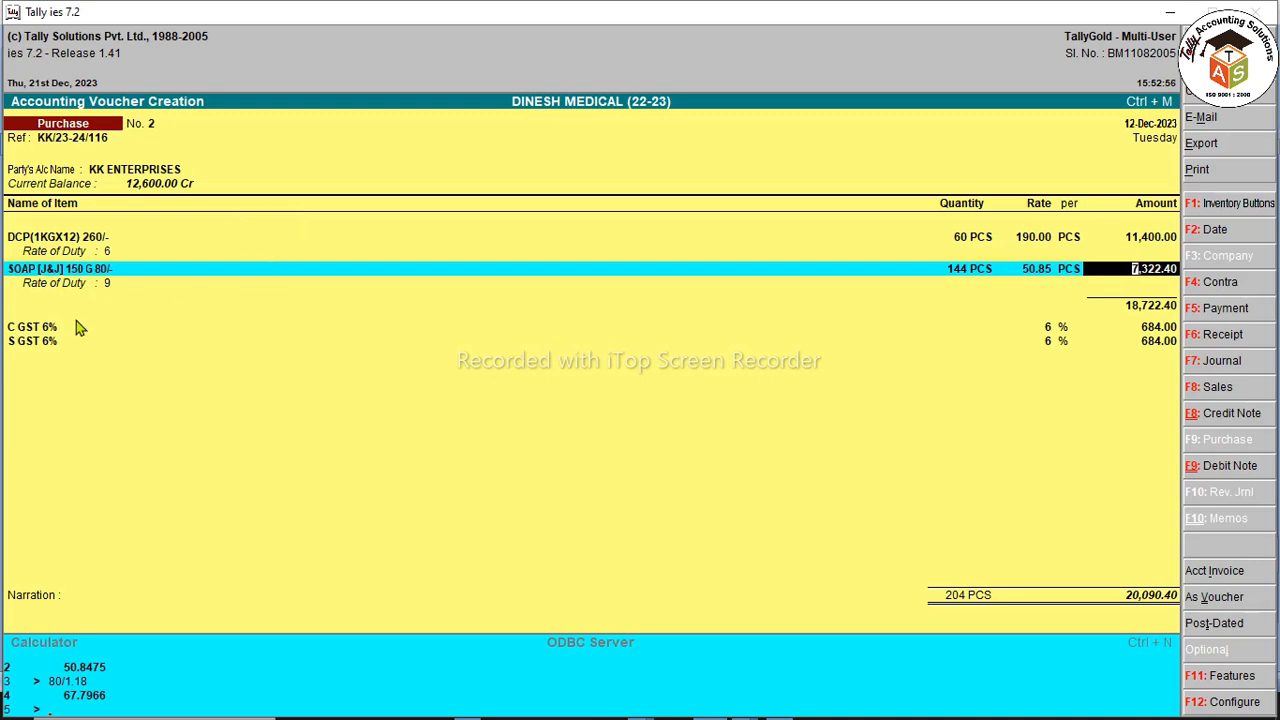
pyautogui.click(67, 270)
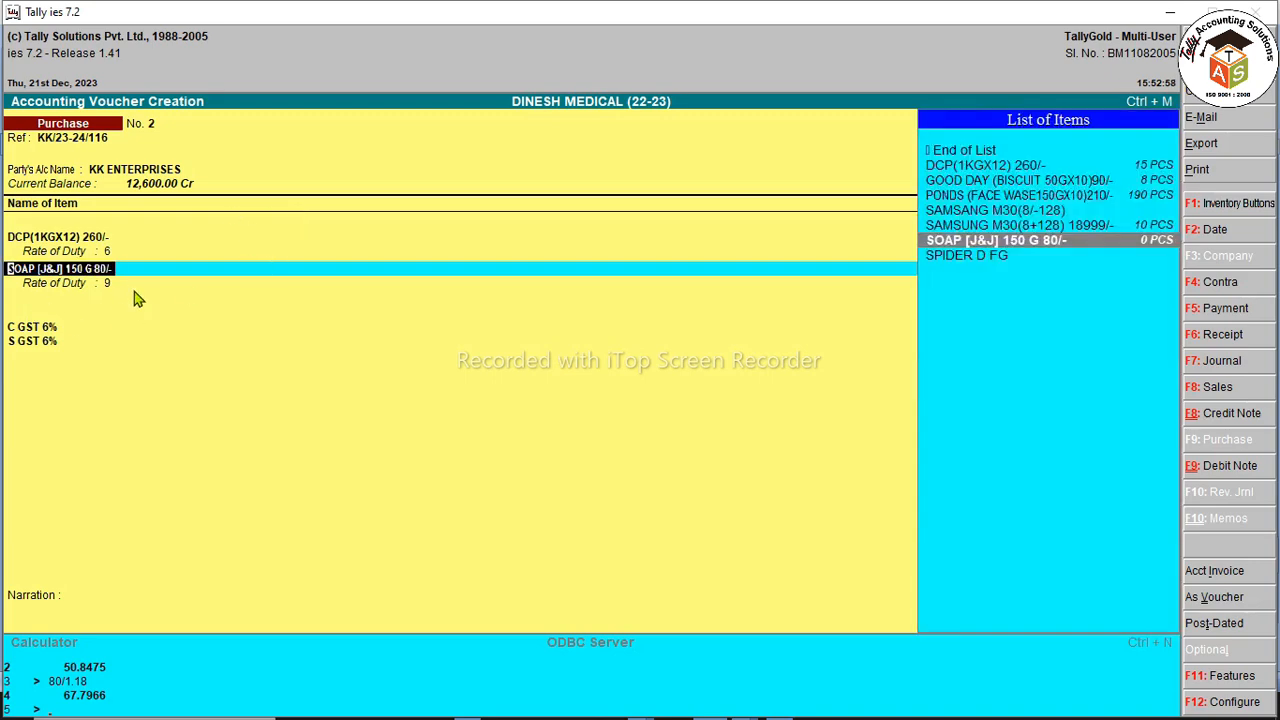
pyautogui.hotkey('ctrl', 'Return')
pyautogui.press('Escape')
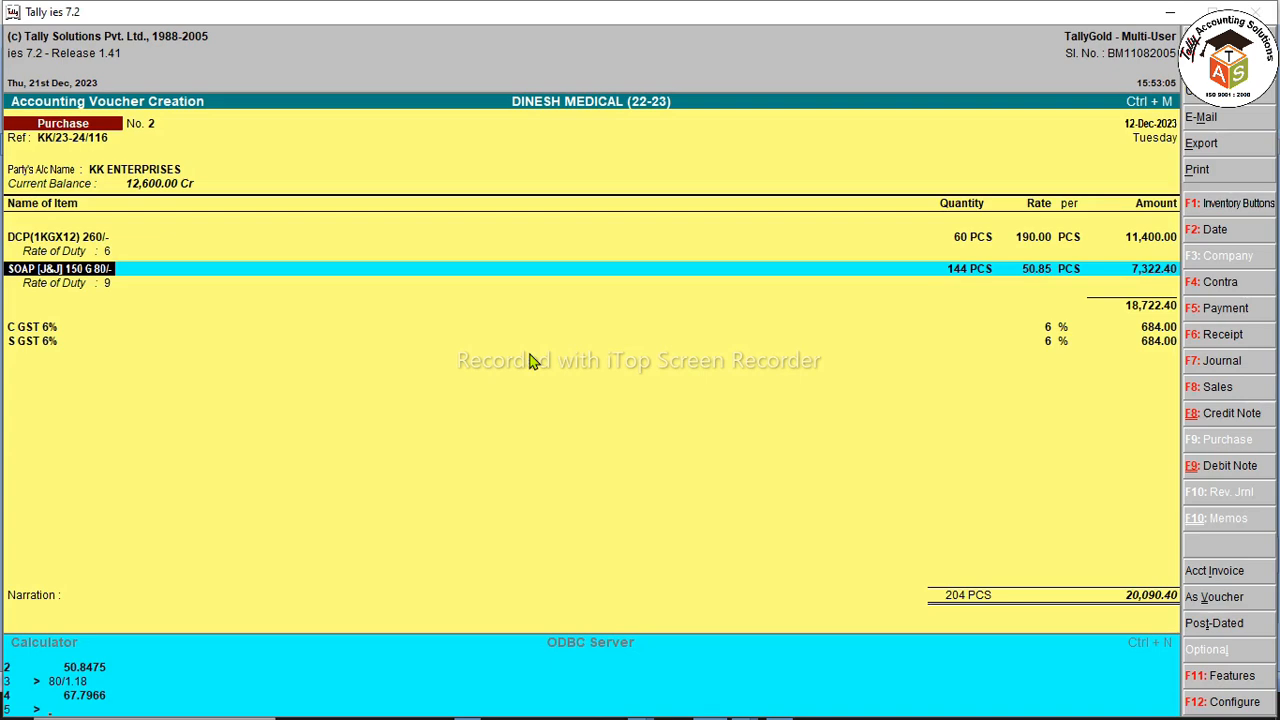
pyautogui.press('Return')
pyautogui.press('Return')
pyautogui.press('Return')
pyautogui.press('Return')
pyautogui.press('Return')
pyautogui.press('Return')
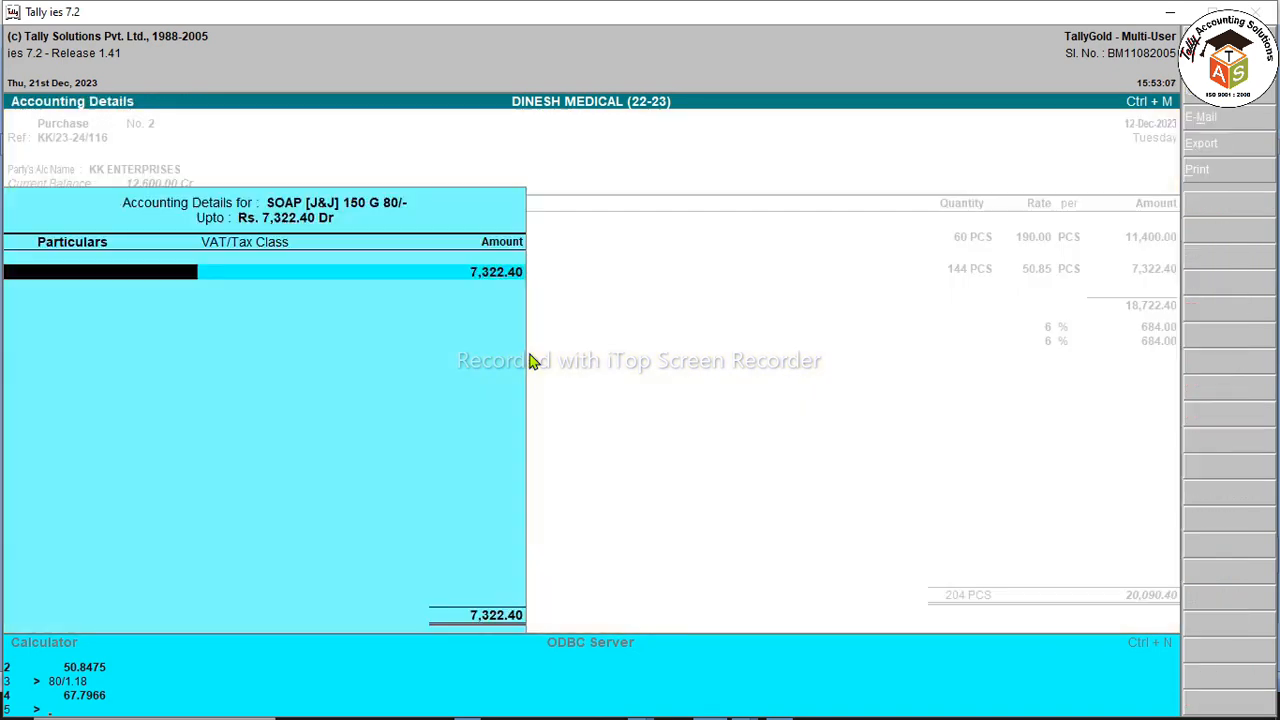
# Step: Reopen the soap's accounting details and clear the Purchase 12% ledger
pyautogui.press('Return')
pyautogui.press('Return')
pyautogui.press('Return')
pyautogui.press('BackSpace')
pyautogui.press('Return')
pyautogui.press('space')
# Step: Create ledger PURCHASE 18% under Purchase Accounts, used in VAT returns, tax class Not Applicable
pyautogui.hotkey('alt', 'c')
pyautogui.write('PURCHASE 18%')
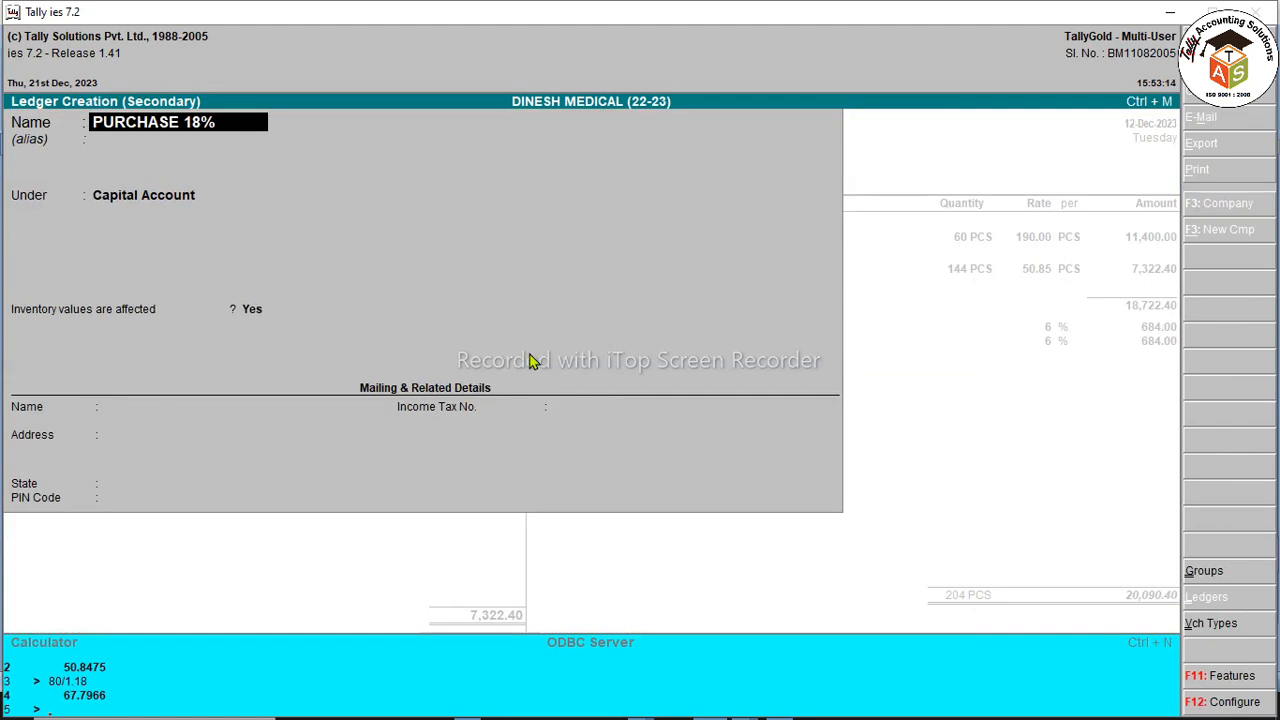
pyautogui.press('Return')
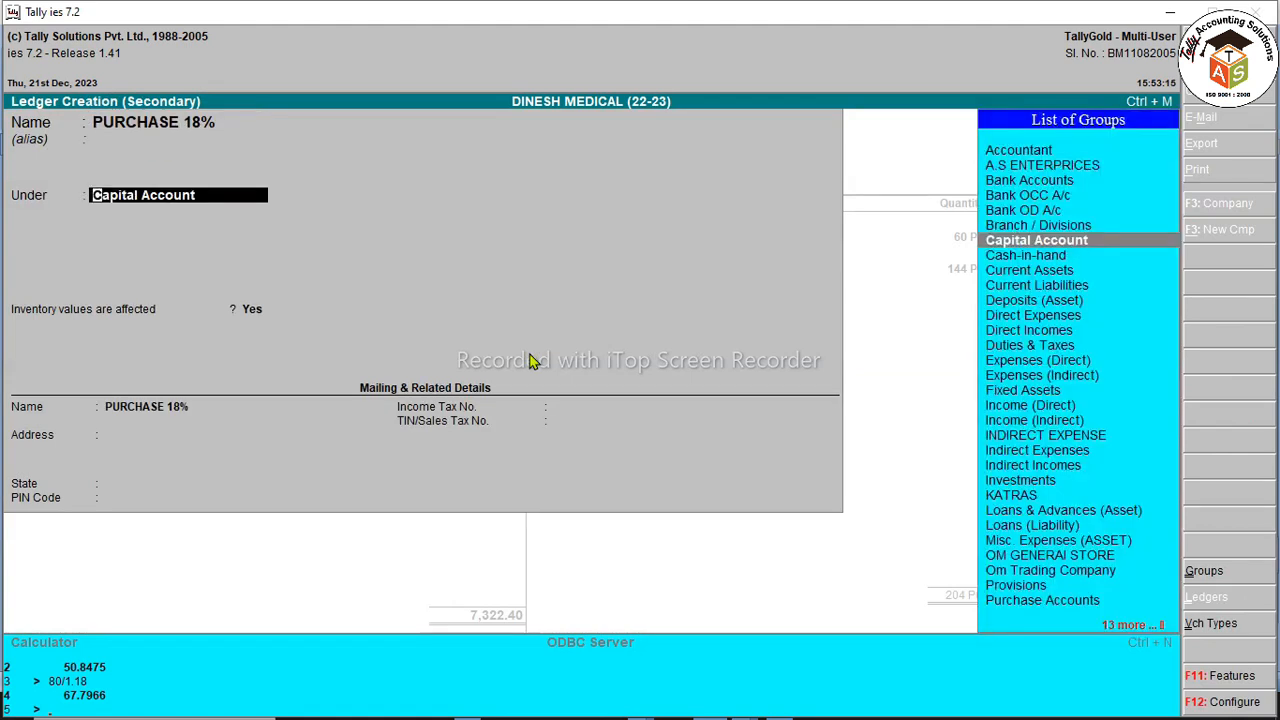
pyautogui.write('PUR')
pyautogui.press('Return')
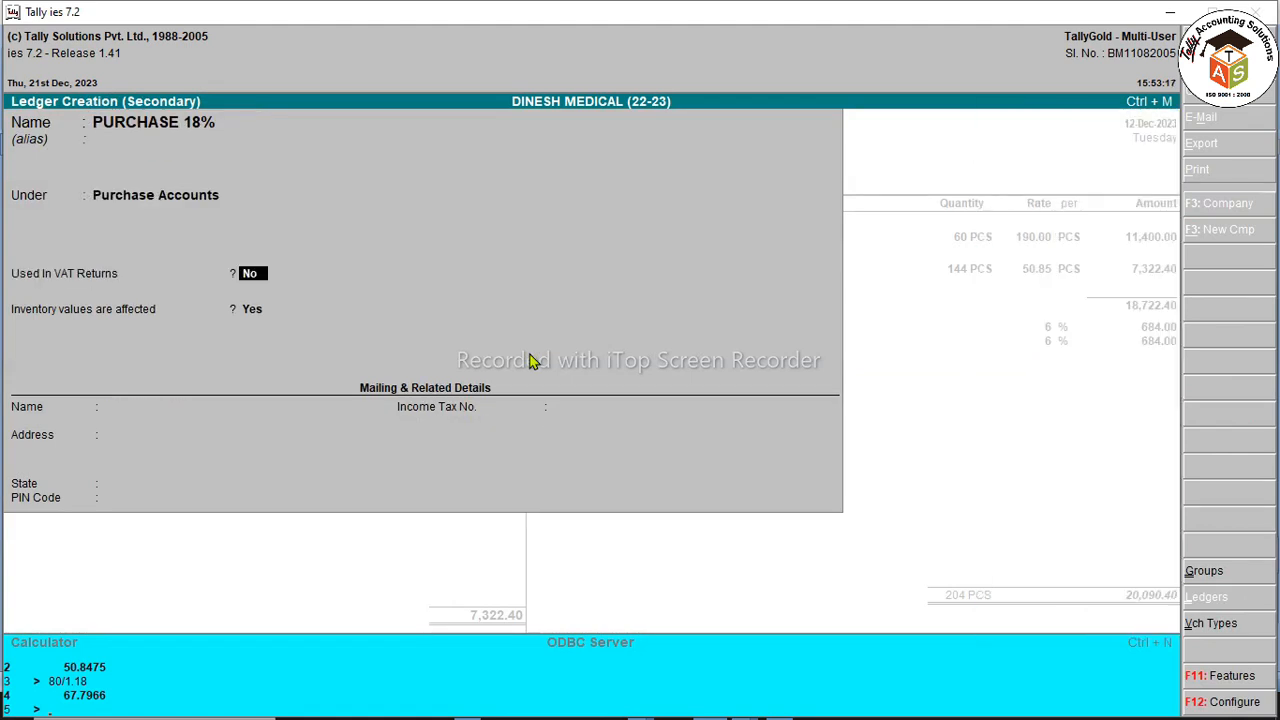
pyautogui.press('Return')
pyautogui.press('BackSpace')
pyautogui.press('y')
pyautogui.press('Return')
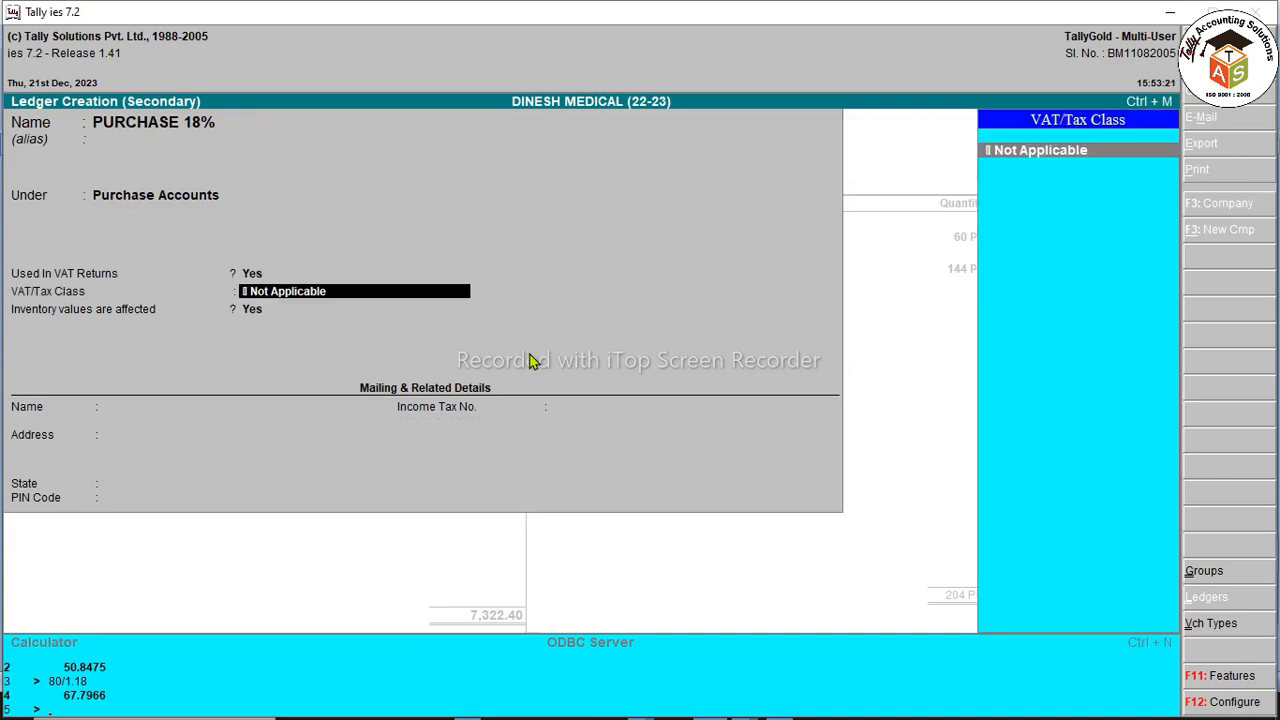
pyautogui.press('Return')
pyautogui.press('Return')
pyautogui.press('Return')
pyautogui.press('Return')
pyautogui.press('Return')
pyautogui.press('Return')
pyautogui.press('Return')
pyautogui.press('Return')
pyautogui.press('Return')
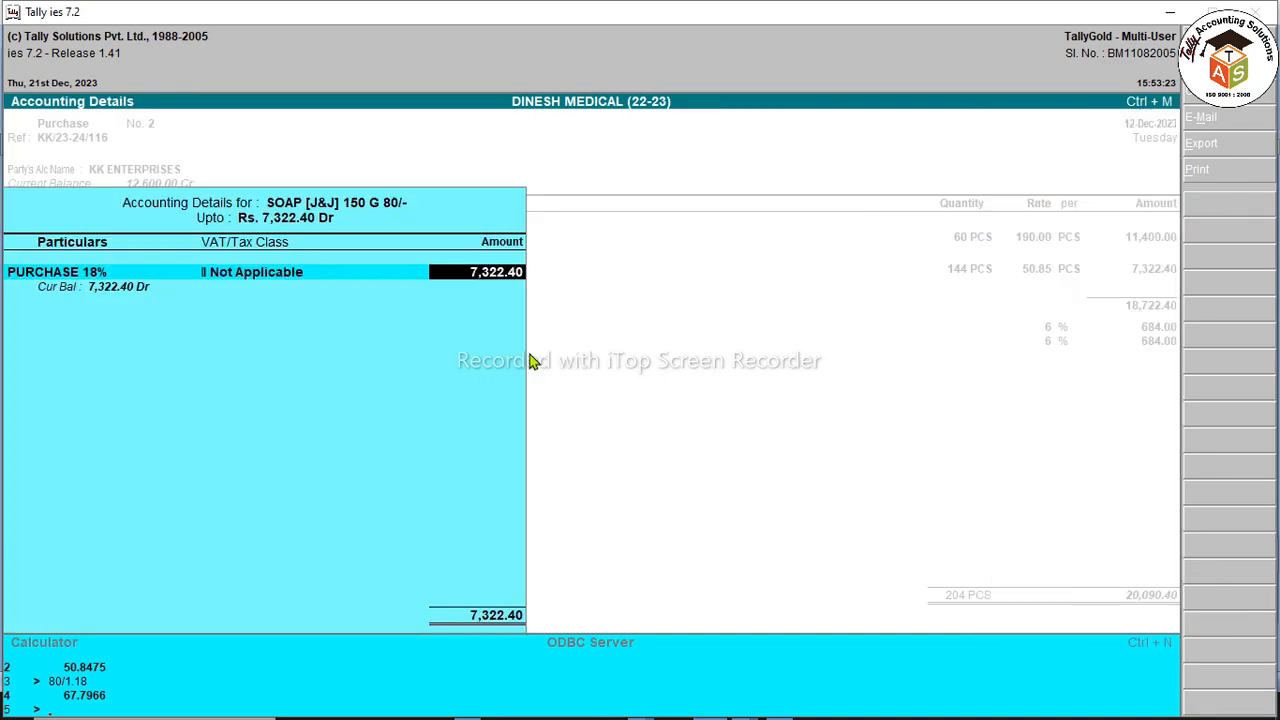
pyautogui.press('Return')
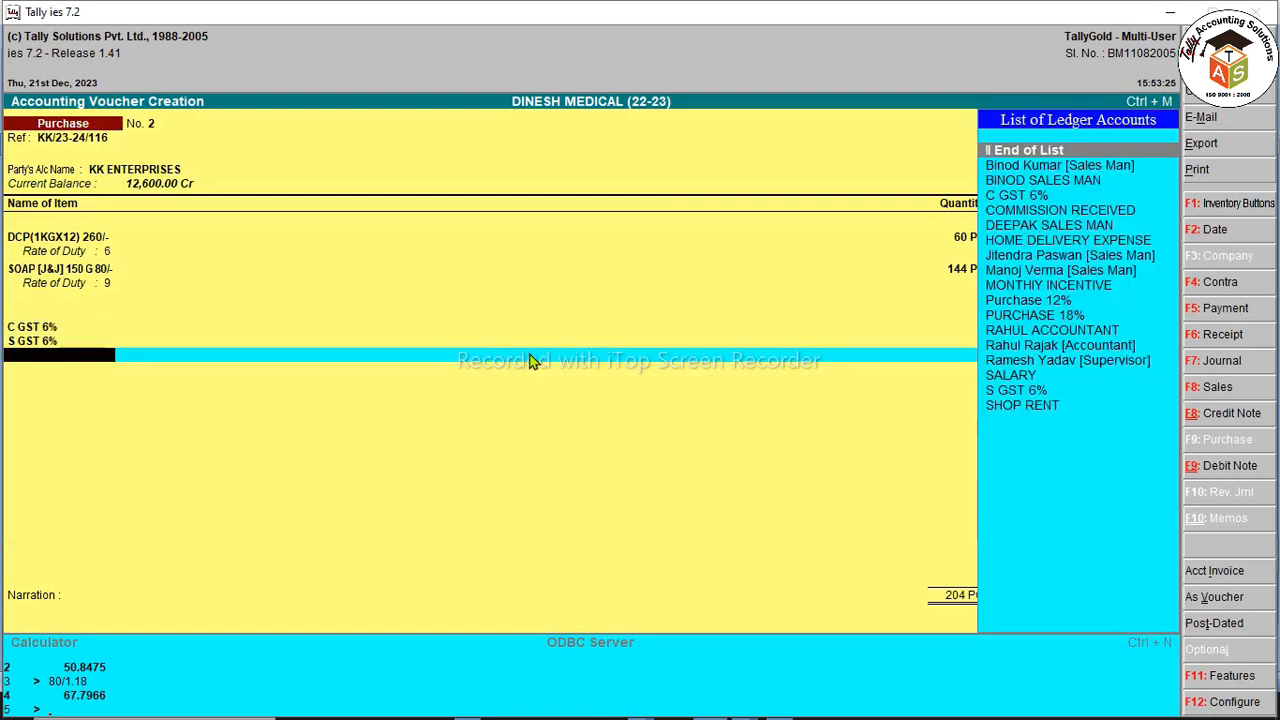
# Step: Set up ledger C GST 9% under Duties & Taxes, type Others, 9% calculation, then switch to Word
pyautogui.hotkey('alt', 'c')
pyautogui.write('C GST')
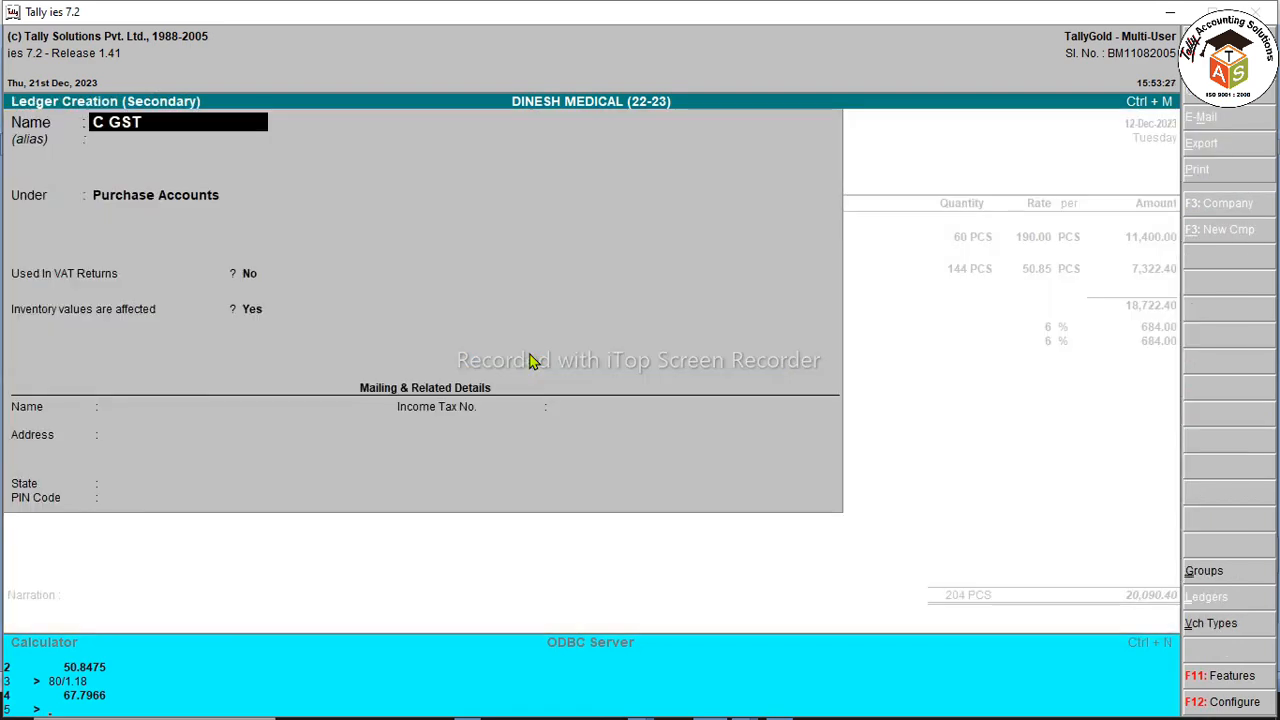
pyautogui.write(' 9%')
pyautogui.press('Return')
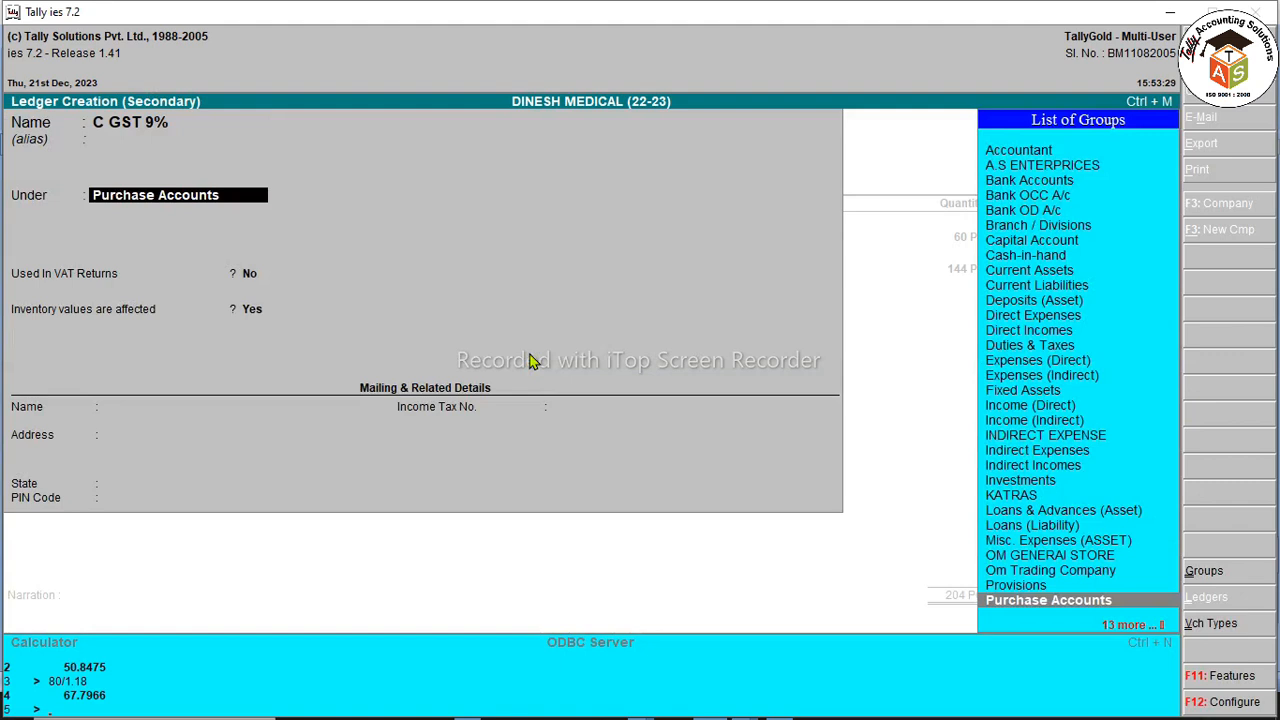
pyautogui.write('DU')
pyautogui.press('Return')
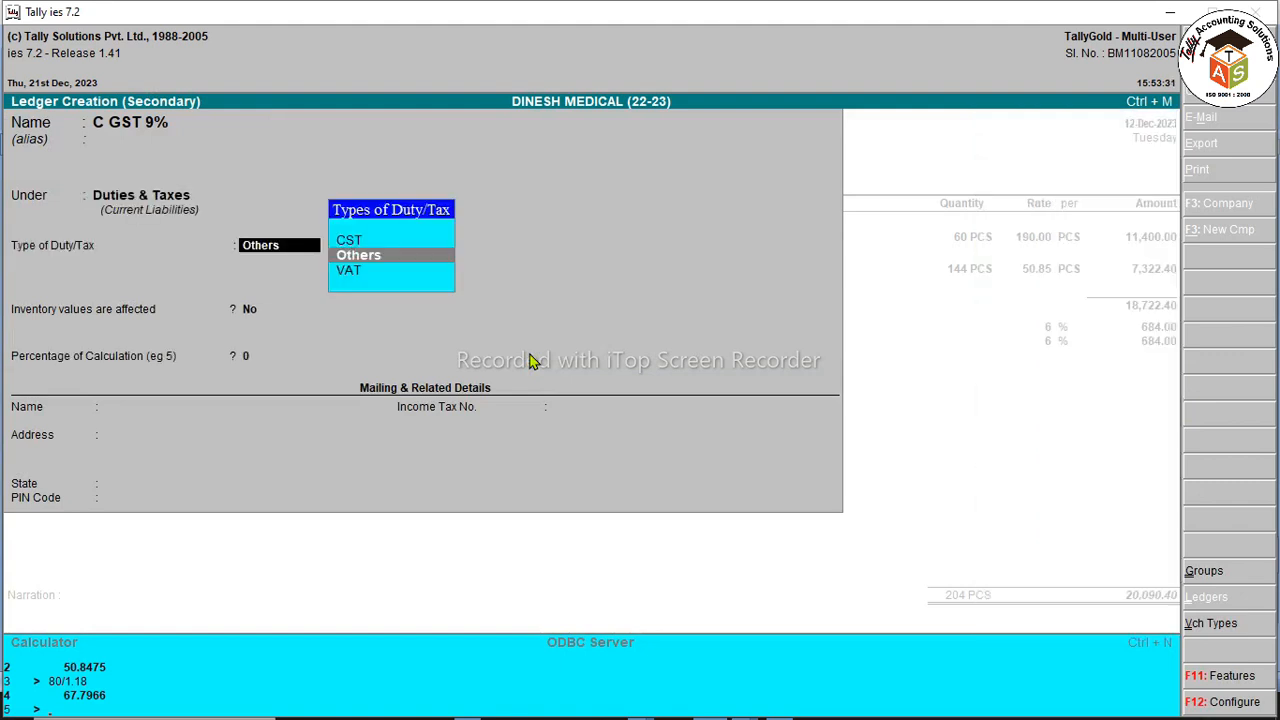
pyautogui.press('Return')
pyautogui.press('Return')
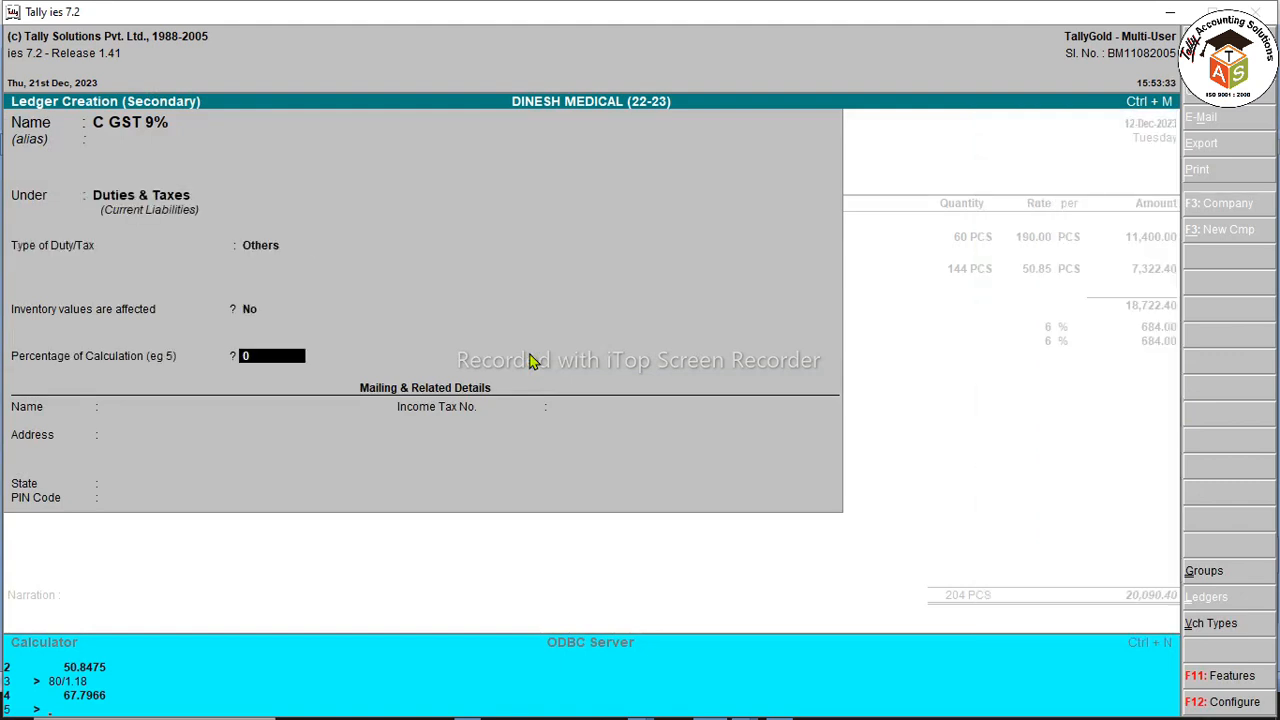
pyautogui.press('Return')
pyautogui.press('Down')
pyautogui.press('Down')
pyautogui.press('Down')
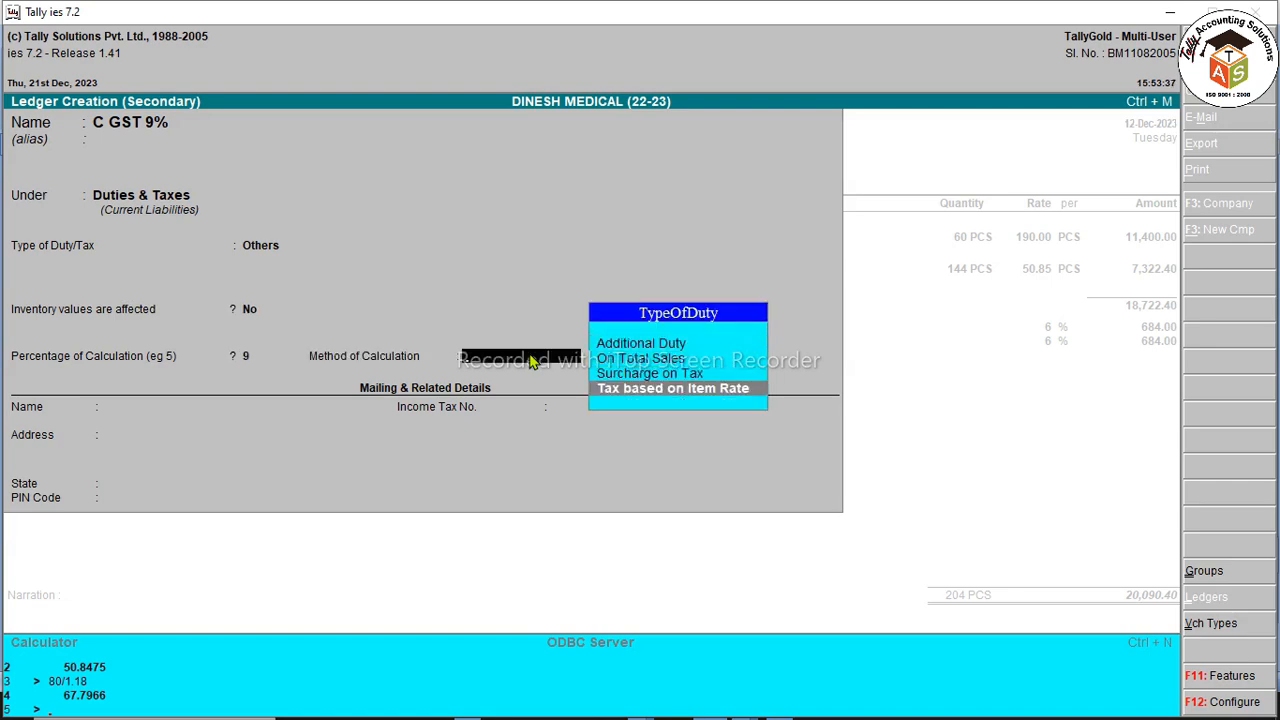
pyautogui.hotkey('alt', 'Tab')
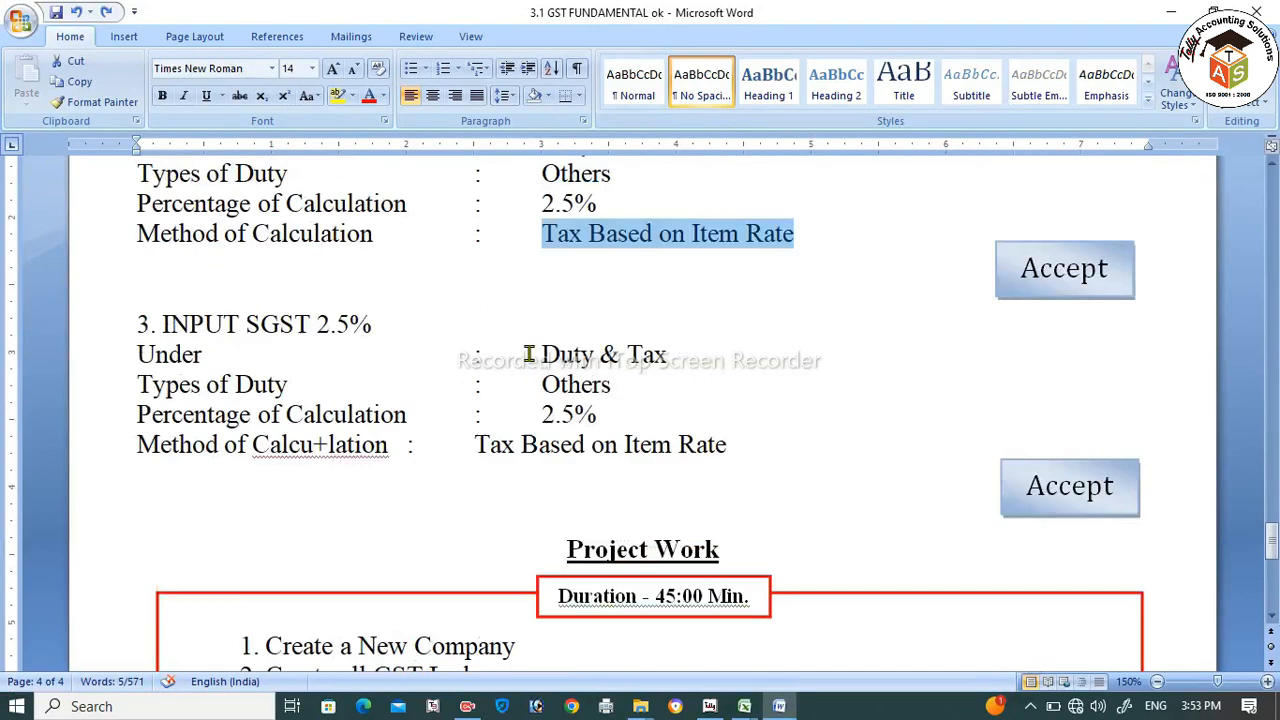
# Step: Select the INPUT CGST and SGST setting blocks in the Word notes, then return to Tally
pyautogui.scroll(1, 604, 488)
pyautogui.moveTo(735, 512); pyautogui.dragTo(124, 189)
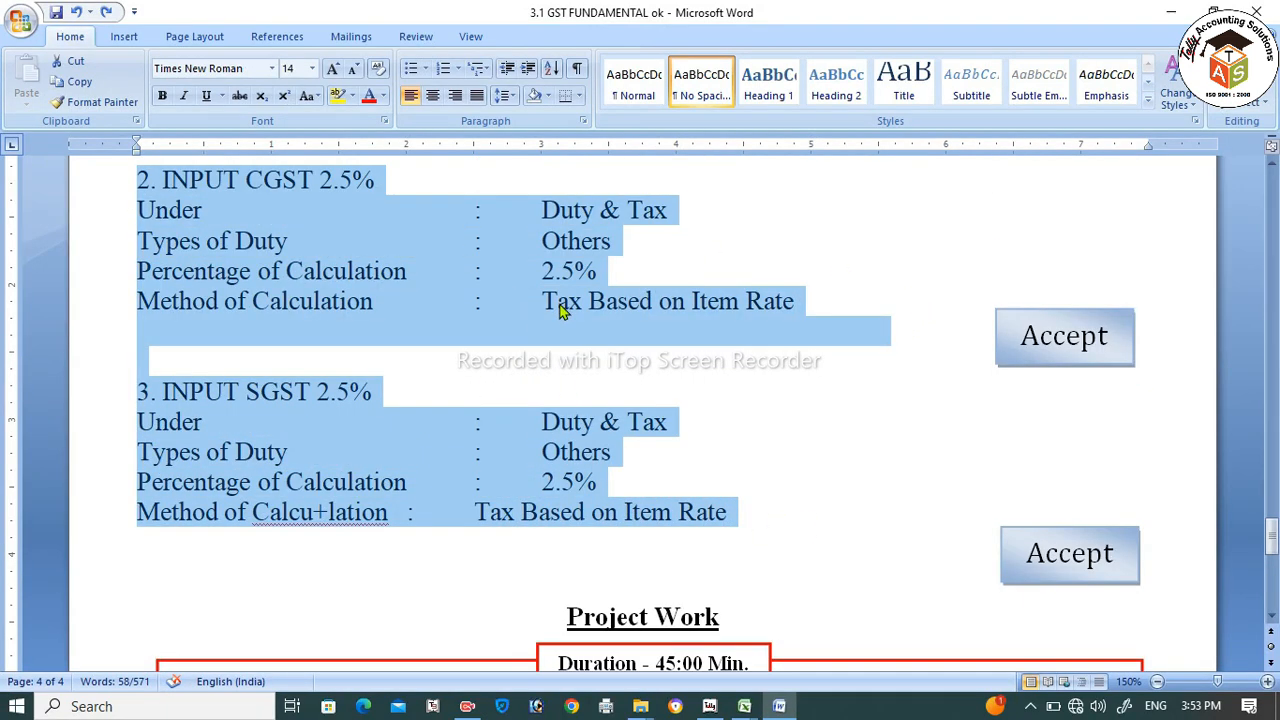
pyautogui.scroll(20, 543, 448)
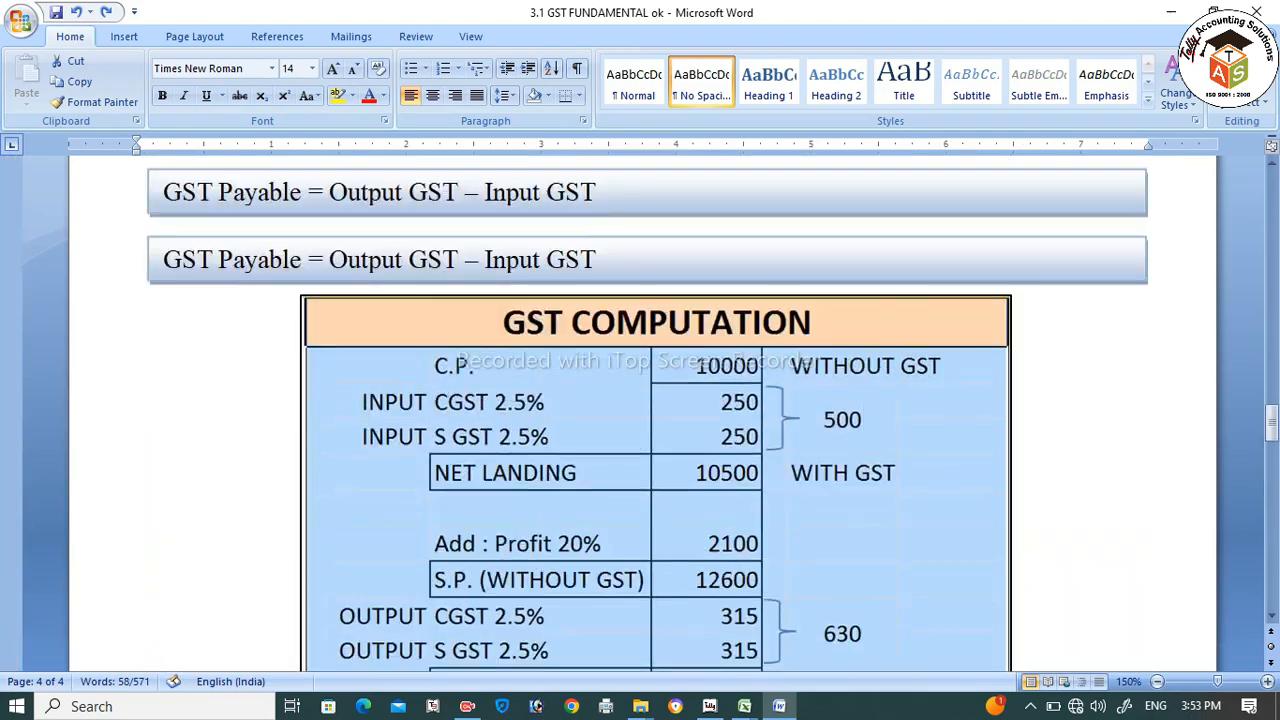
pyautogui.scroll(20, 543, 448)
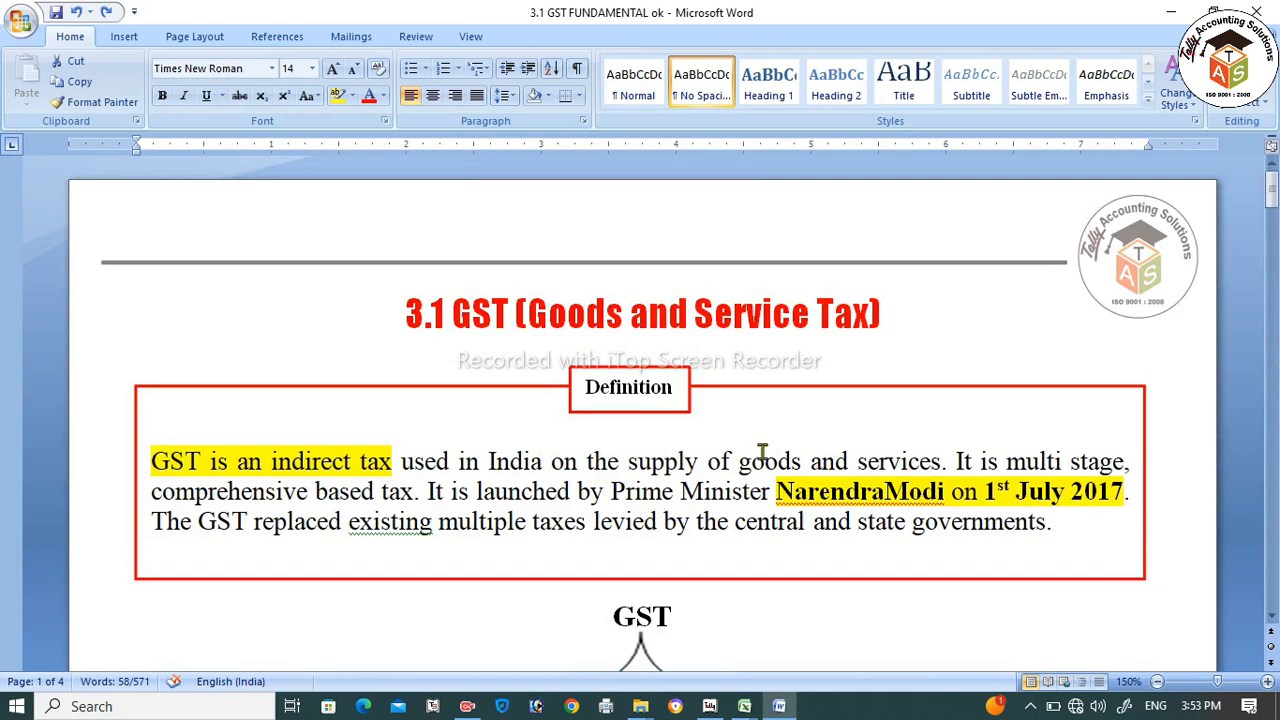
pyautogui.hotkey('alt', 'Tab')
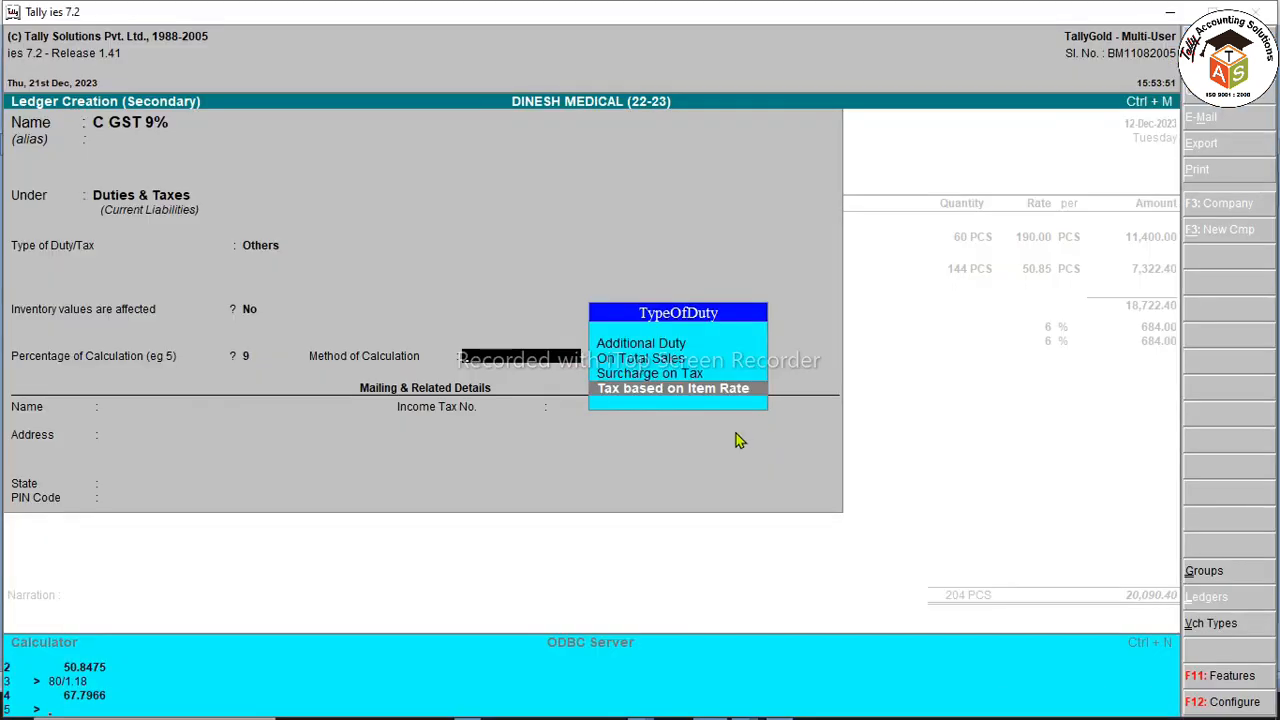
# Step: Finish the C GST 9% ledger with Tax Based on Item Rate and save it
pyautogui.press('Return')
pyautogui.press('Return')
pyautogui.press('Return')
pyautogui.press('Return')
pyautogui.press('Return')
pyautogui.press('Return')
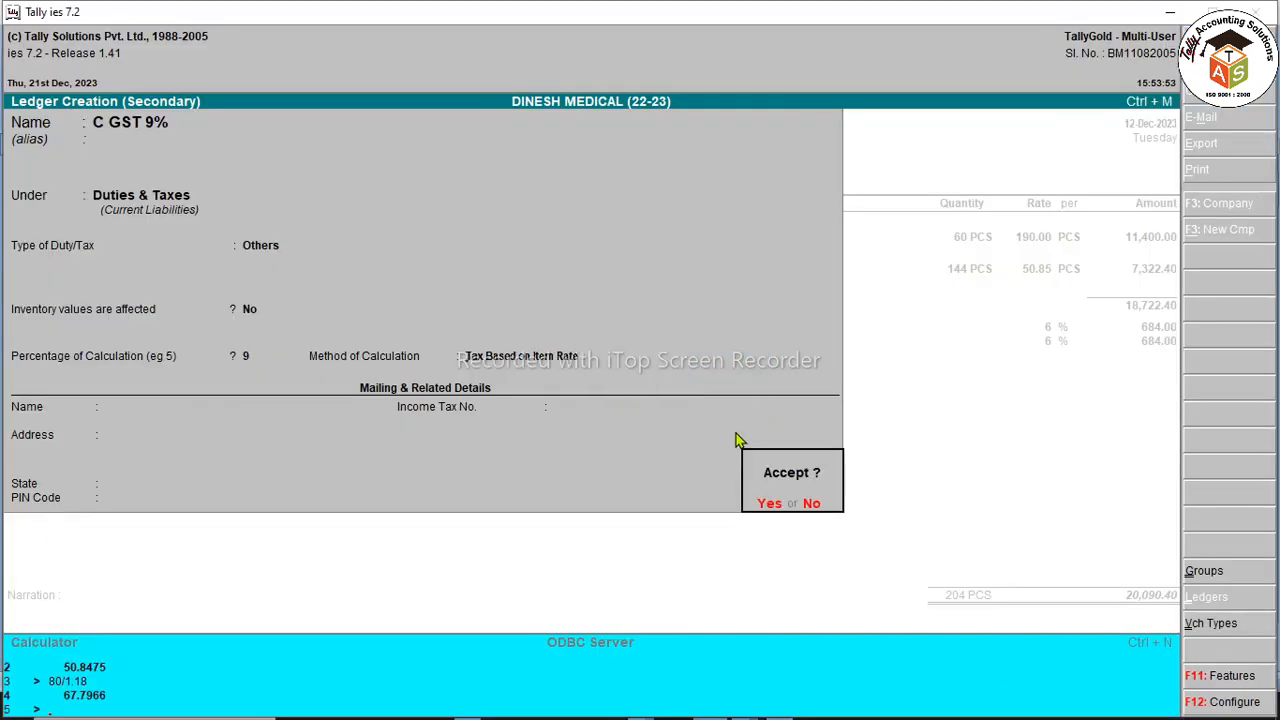
pyautogui.press('y')
pyautogui.press('Return')
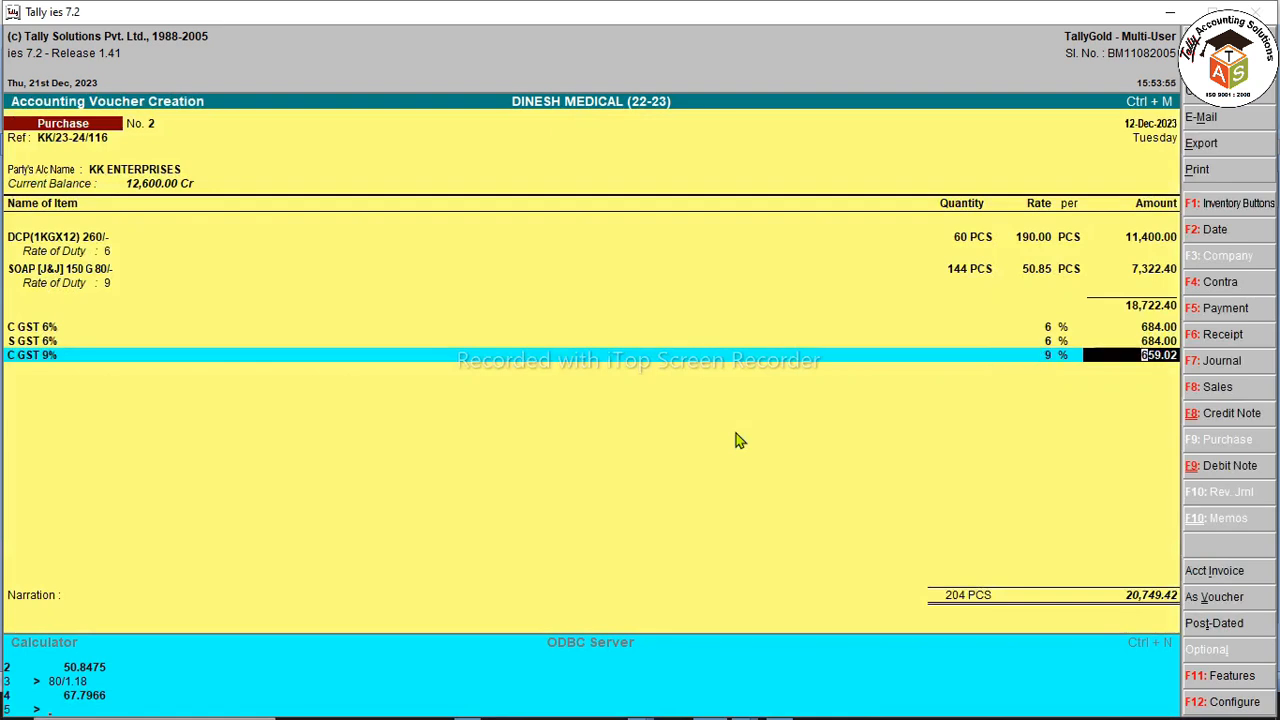
pyautogui.press('Return')
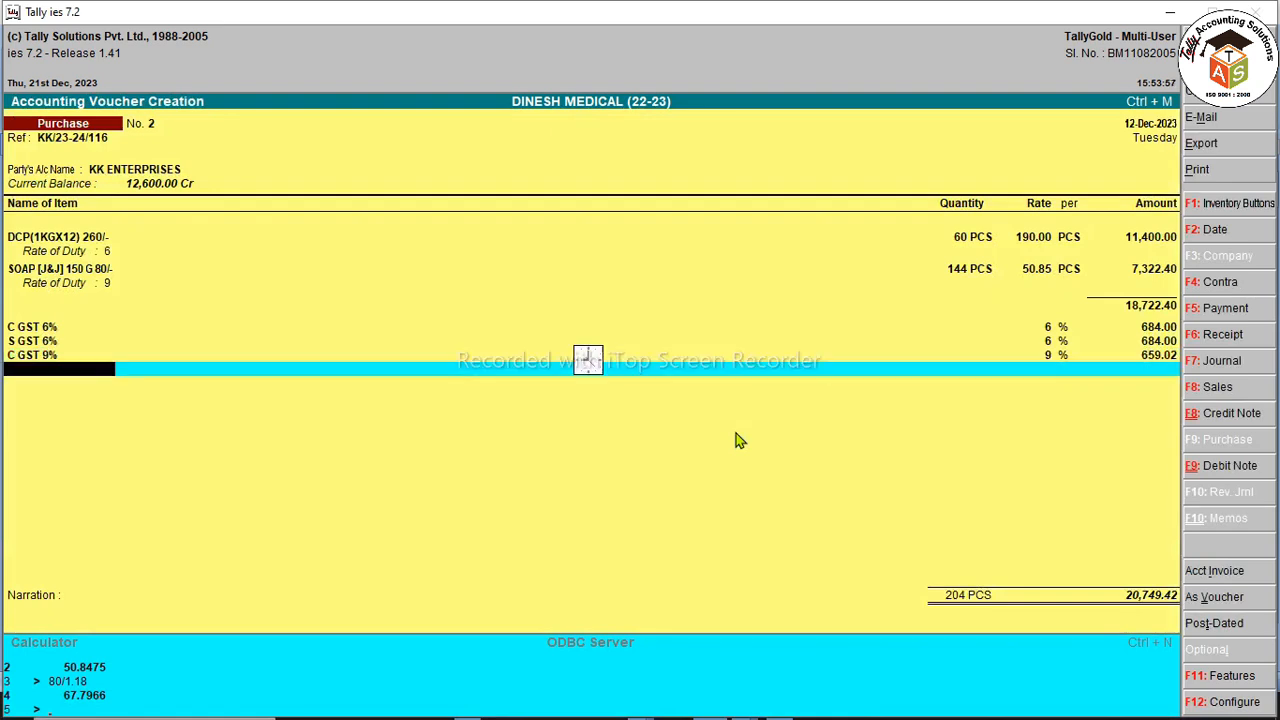
# Step: Create ledger S GST 9% under Duties & Taxes, calculated on item rate
pyautogui.hotkey('alt', 'c')
pyautogui.write('S GST 9%')
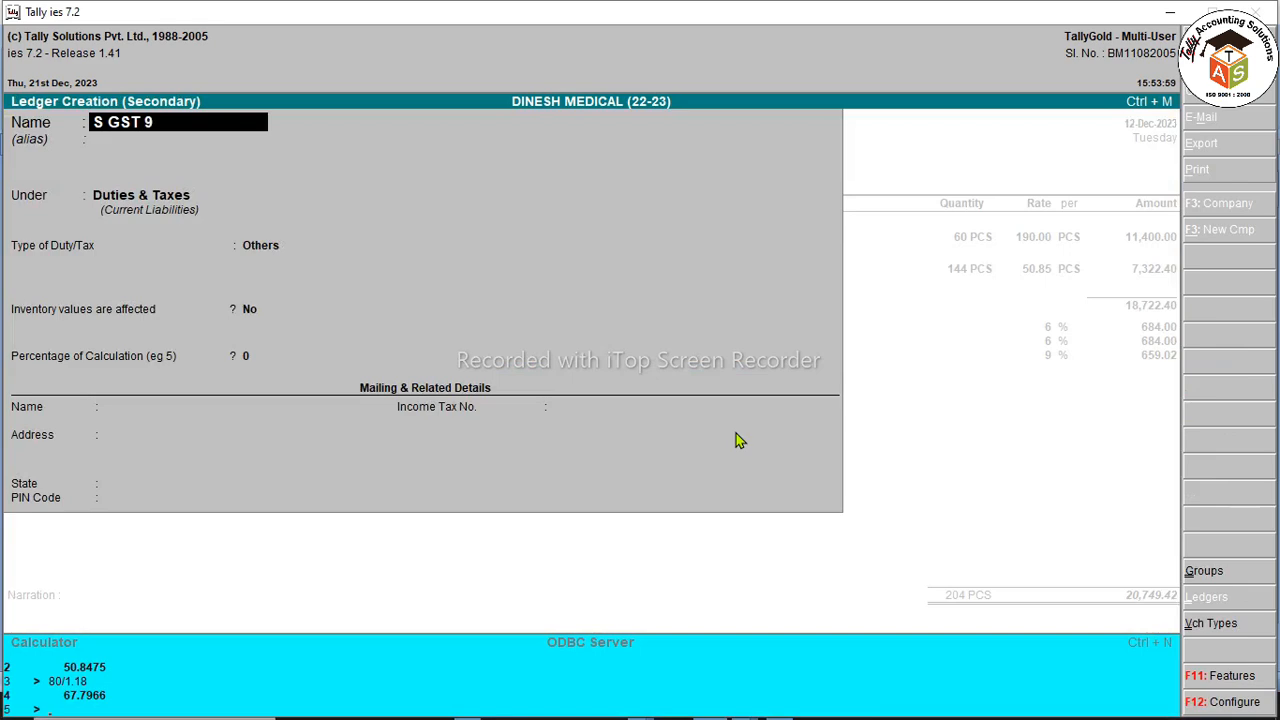
pyautogui.press('Return')
pyautogui.press('Return')
pyautogui.press('Return')
pyautogui.press('Return')
pyautogui.write('9')
pyautogui.press('Return')
pyautogui.press('Down')
pyautogui.press('Down')
pyautogui.press('Return')
pyautogui.hotkey('ctrl', 'a')
pyautogui.press('Return')
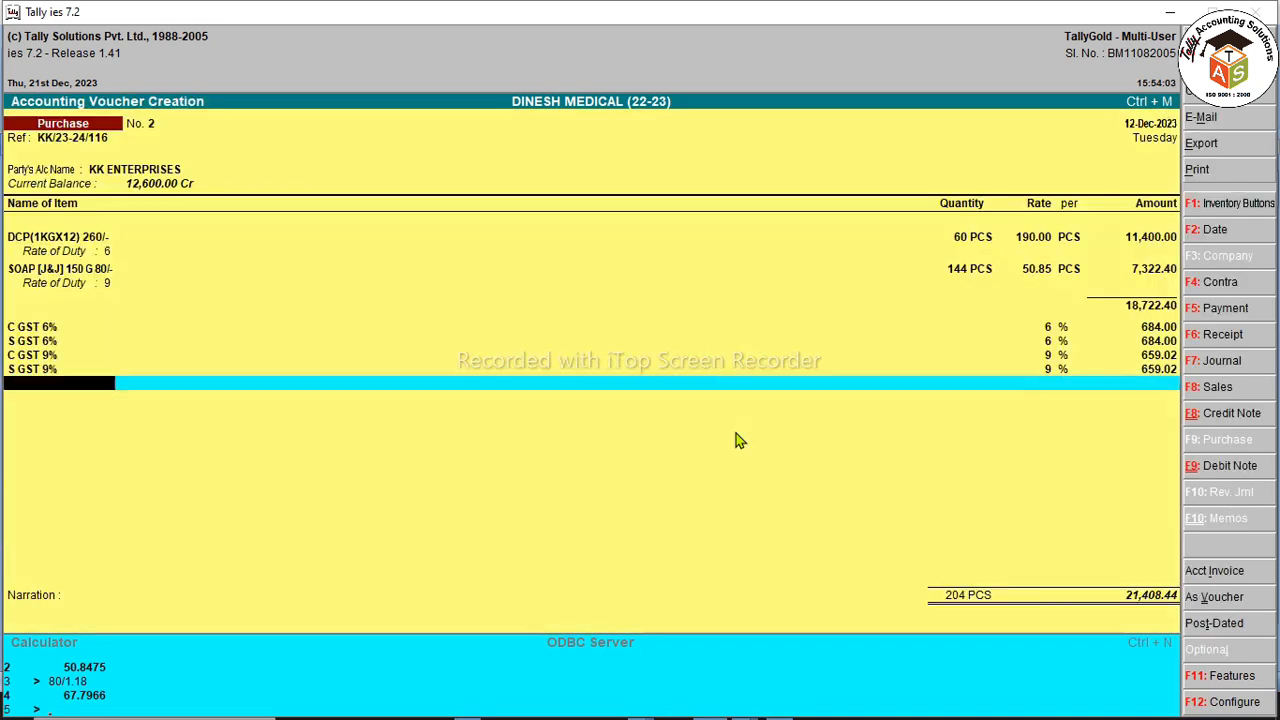
# Step: Change the SOAP line's accounting allocation to the PURCHASE 18% ledger
pyautogui.write('R')
pyautogui.hotkey('alt', 'c')
pyautogui.write('ROUND')
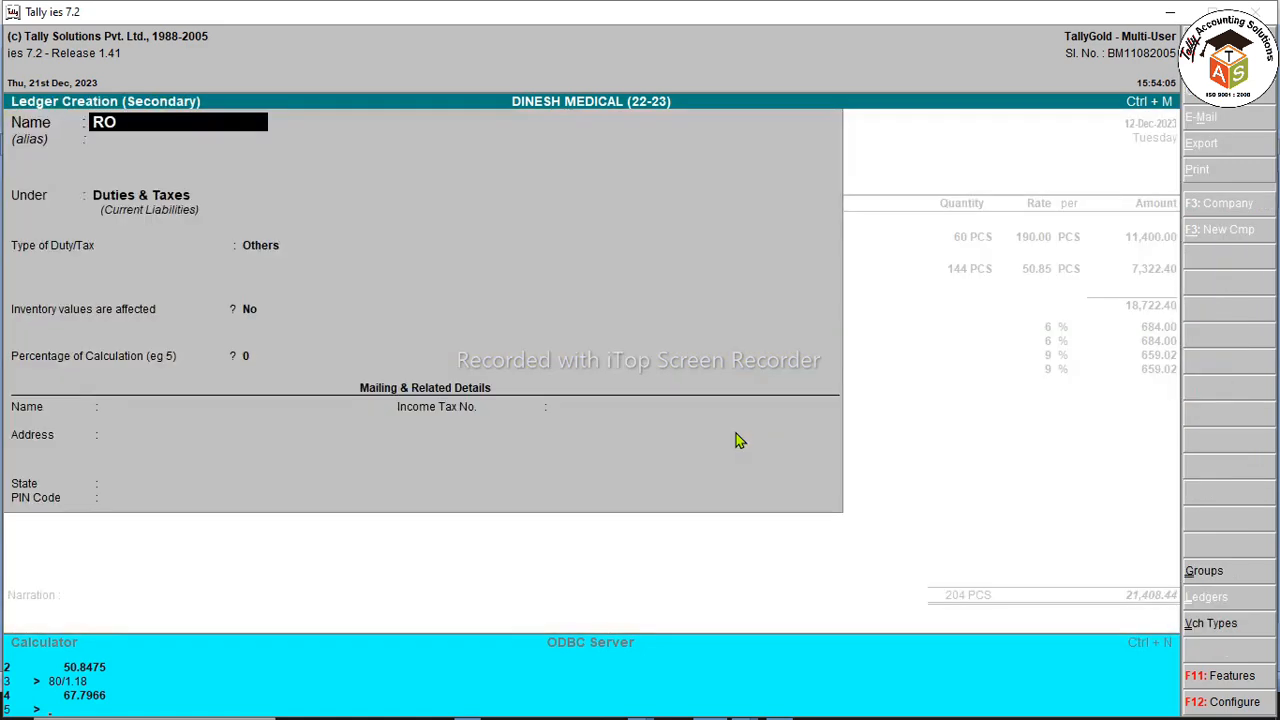
pyautogui.press('Escape')
pyautogui.press('Escape')
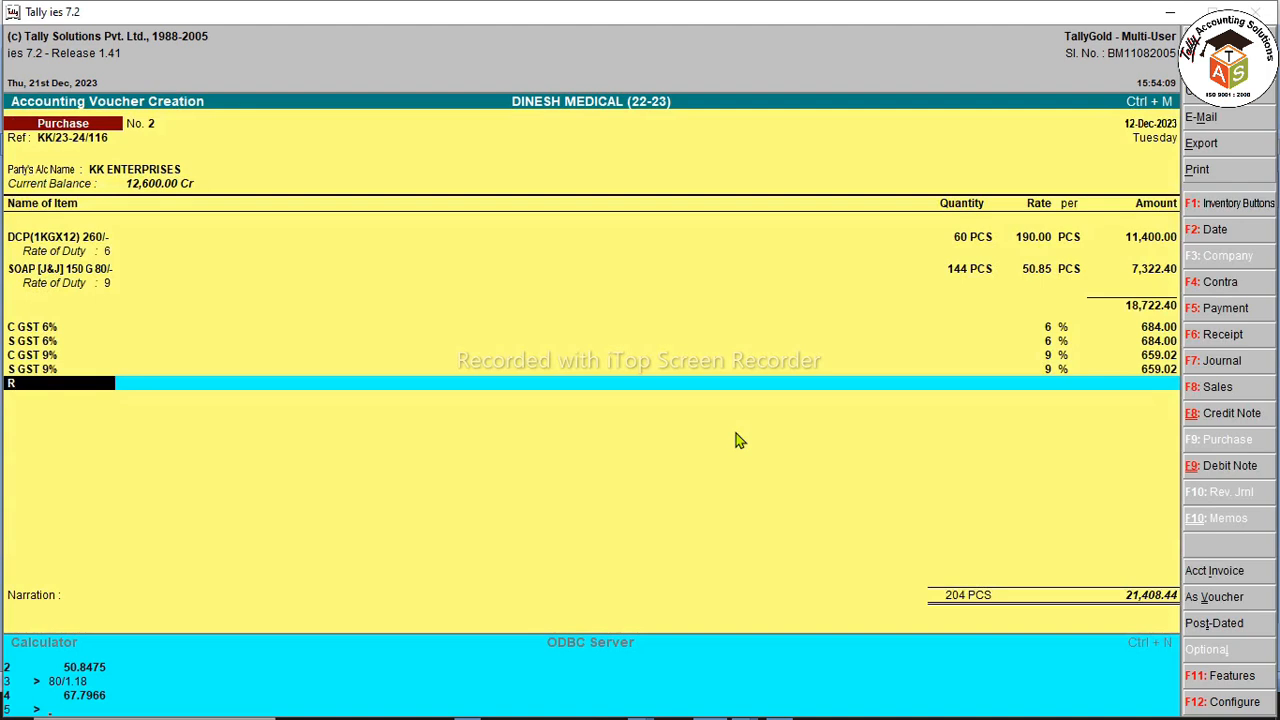
pyautogui.click(1158, 277)
pyautogui.press('Return')
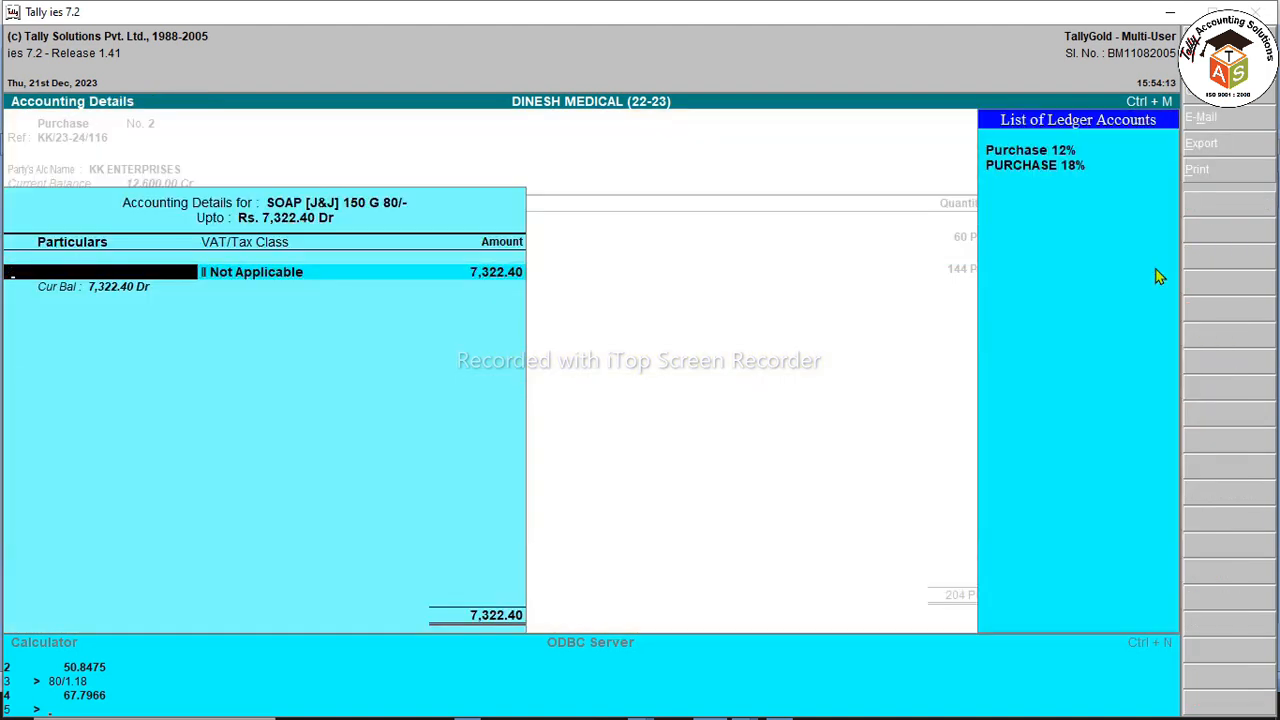
pyautogui.press('Down')
pyautogui.press('Return')
pyautogui.press('Return')
pyautogui.press('Return')
pyautogui.press('Return')
pyautogui.press('Return')
pyautogui.press('Return')
pyautogui.press('Return')
pyautogui.press('Return')
pyautogui.press('Return')
pyautogui.press('Return')
pyautogui.press('Return')
# Step: Create ROUND OFF under Indirect Expenses, enter (-)0.44, and record against bill KK/23-24/116
pyautogui.hotkey('alt', 'c')
pyautogui.write('R')
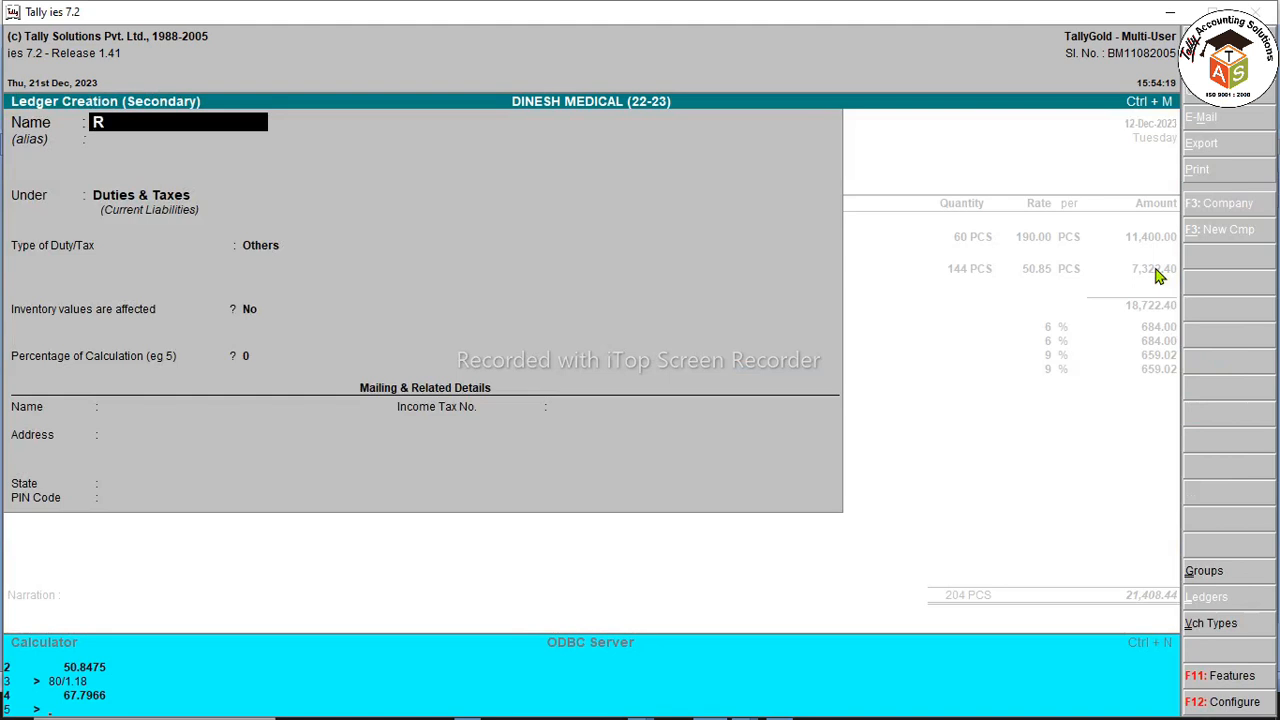
pyautogui.write('OUND OFF')
pyautogui.press('Return')
pyautogui.write('IN')
pyautogui.press('Down')
pyautogui.press('Down')
pyautogui.press('Down')
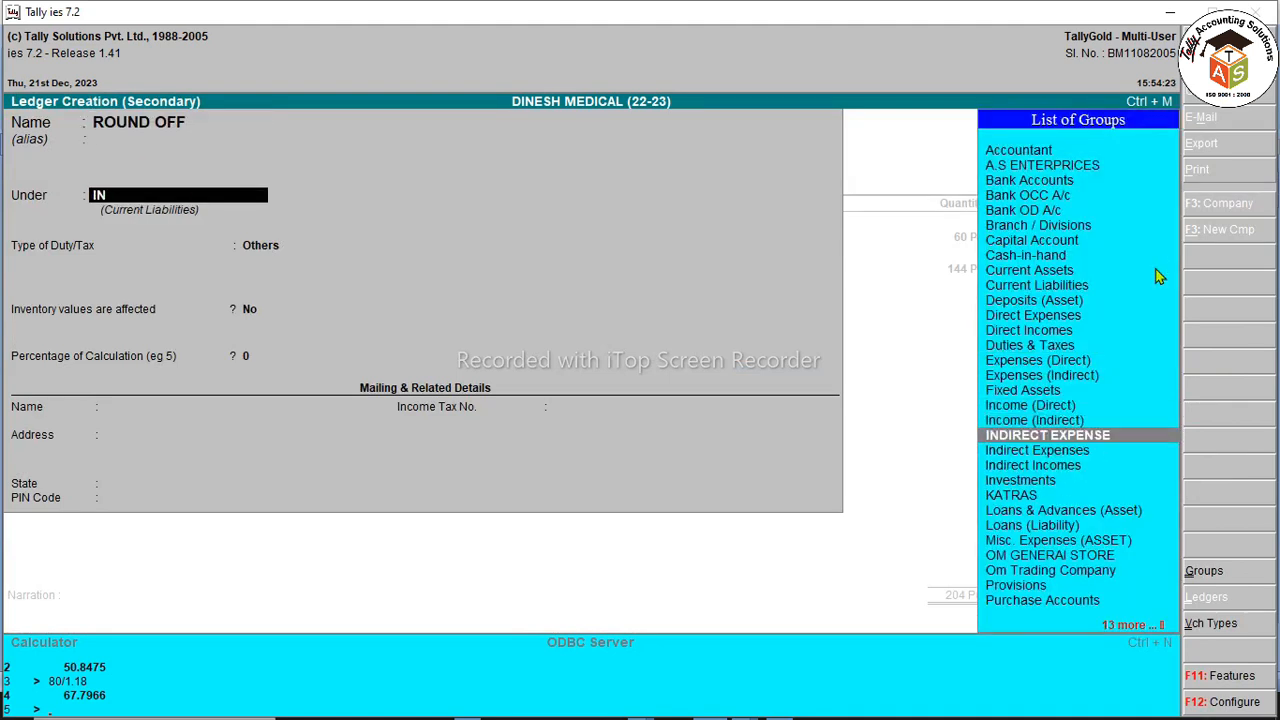
pyautogui.press('Return')
pyautogui.hotkey('ctrl', 'a')
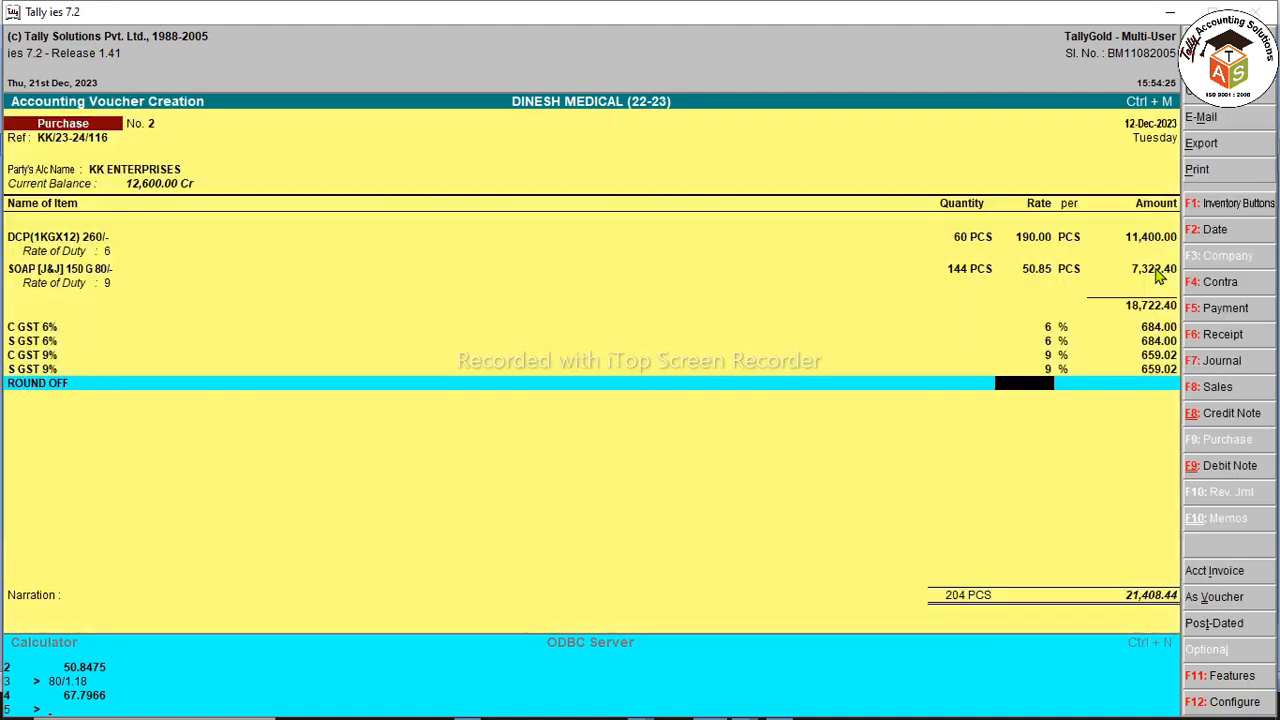
pyautogui.write('-)0.44')
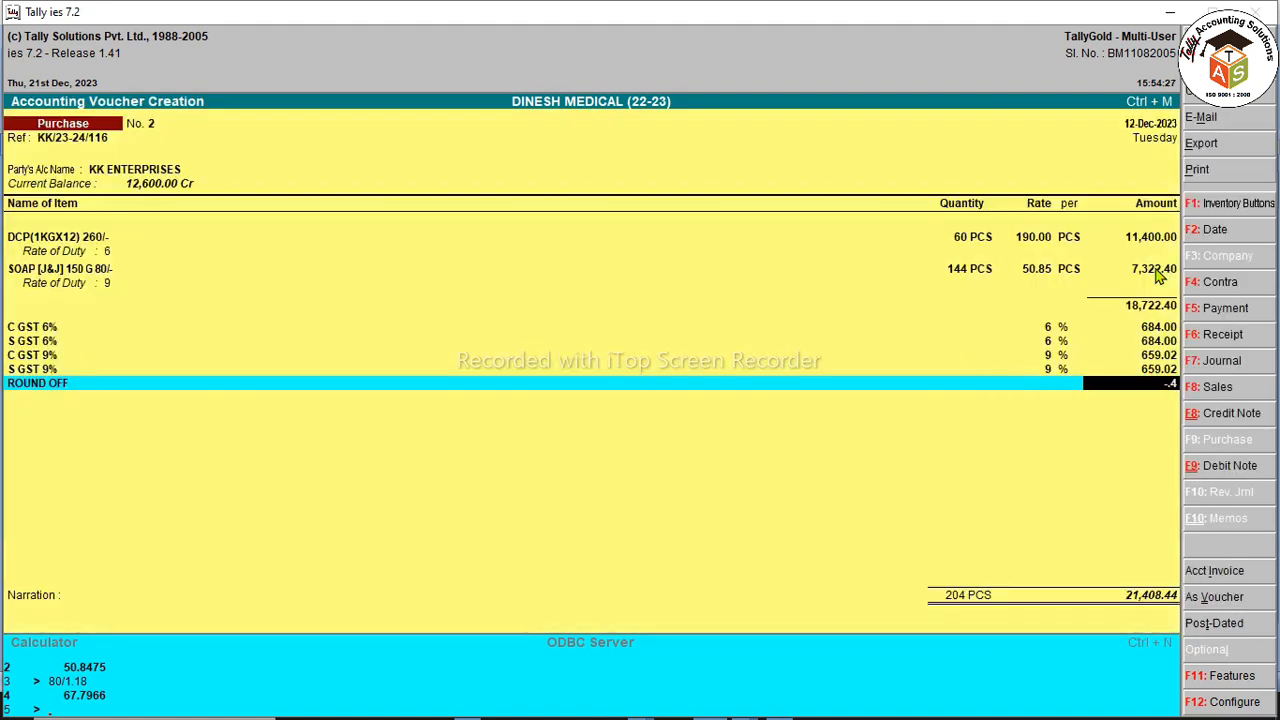
pyautogui.press('Return')
pyautogui.press('Return')
pyautogui.press('Return')
pyautogui.press('Return')
pyautogui.press('Return')
pyautogui.press('Return')
pyautogui.press('Return')
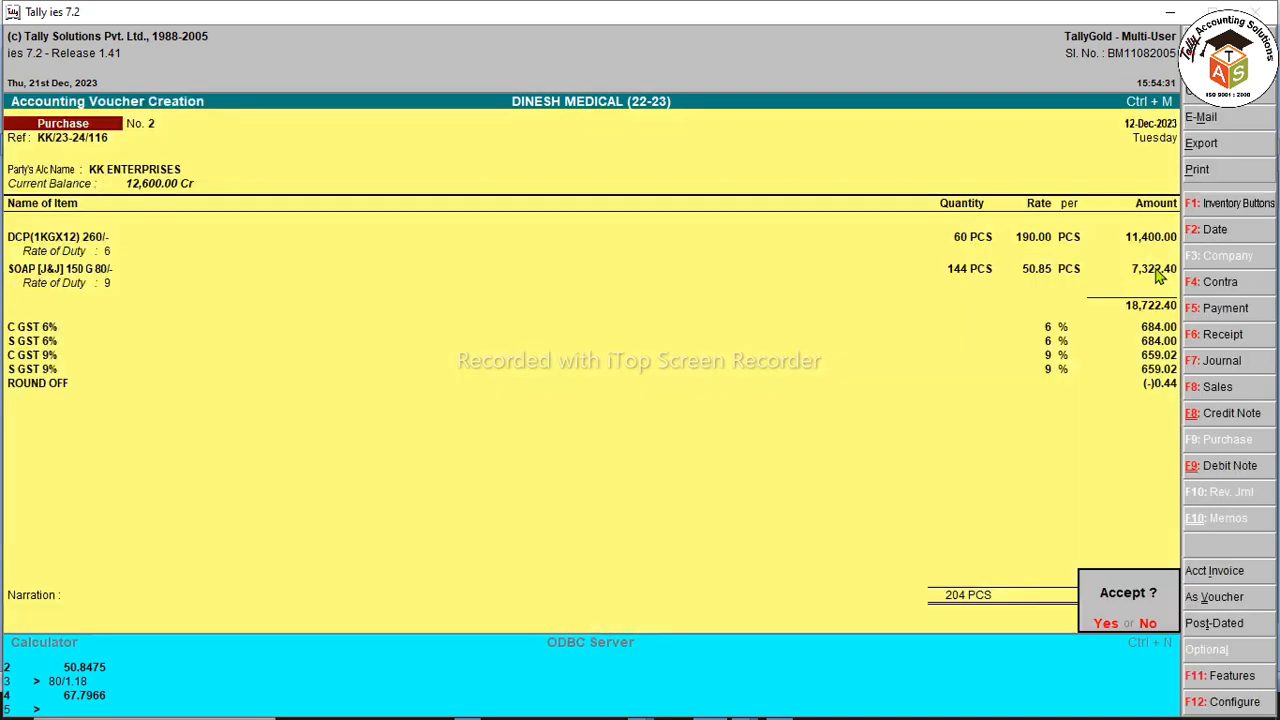
pyautogui.press('Return')
# Step: Start a new voucher type named GST TAX INVOICE based on Sales
pyautogui.press('F8')
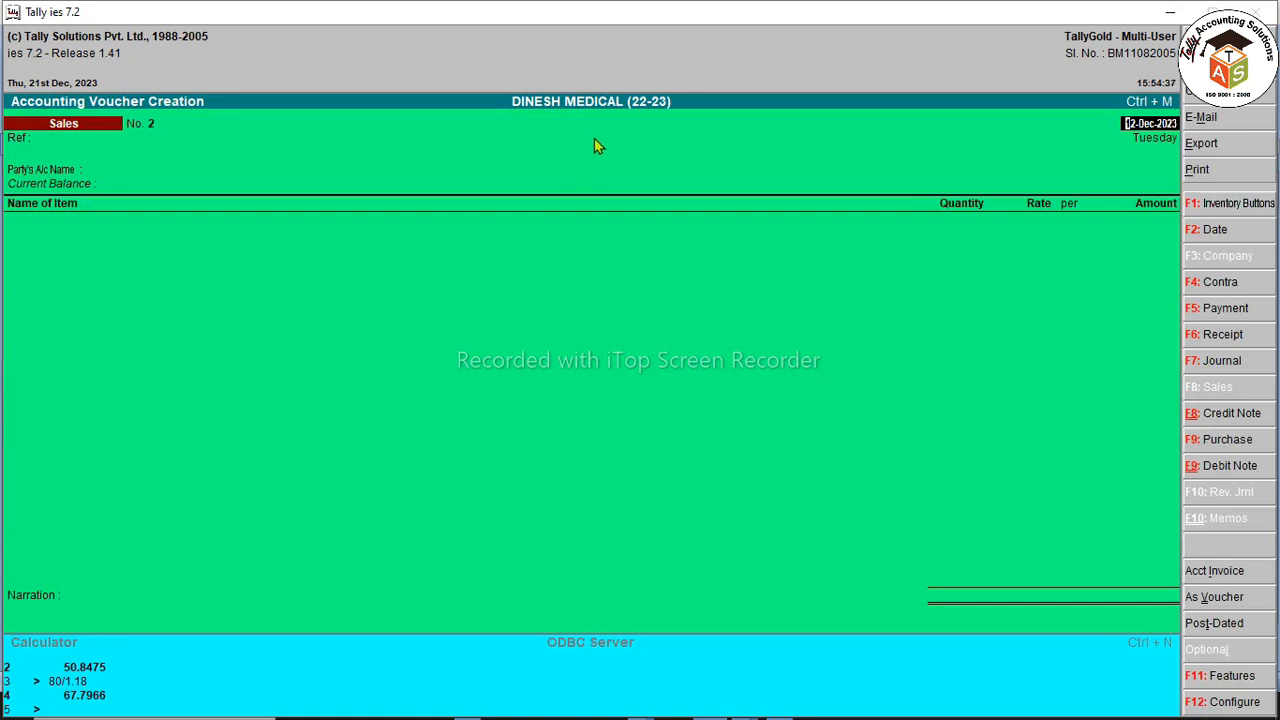
pyautogui.press('Escape')
pyautogui.press('Return')
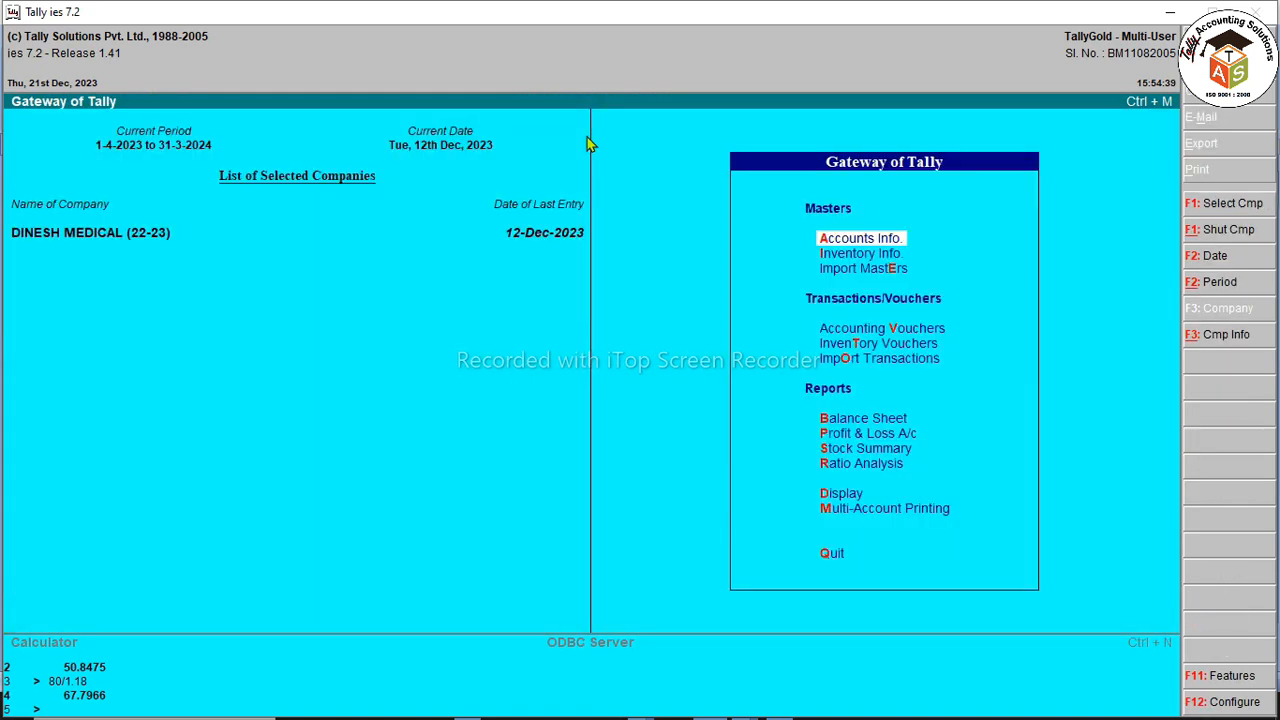
pyautogui.press('Return')
pyautogui.press('Down')
pyautogui.press('Down')
pyautogui.press('Return')
pyautogui.press('Return')
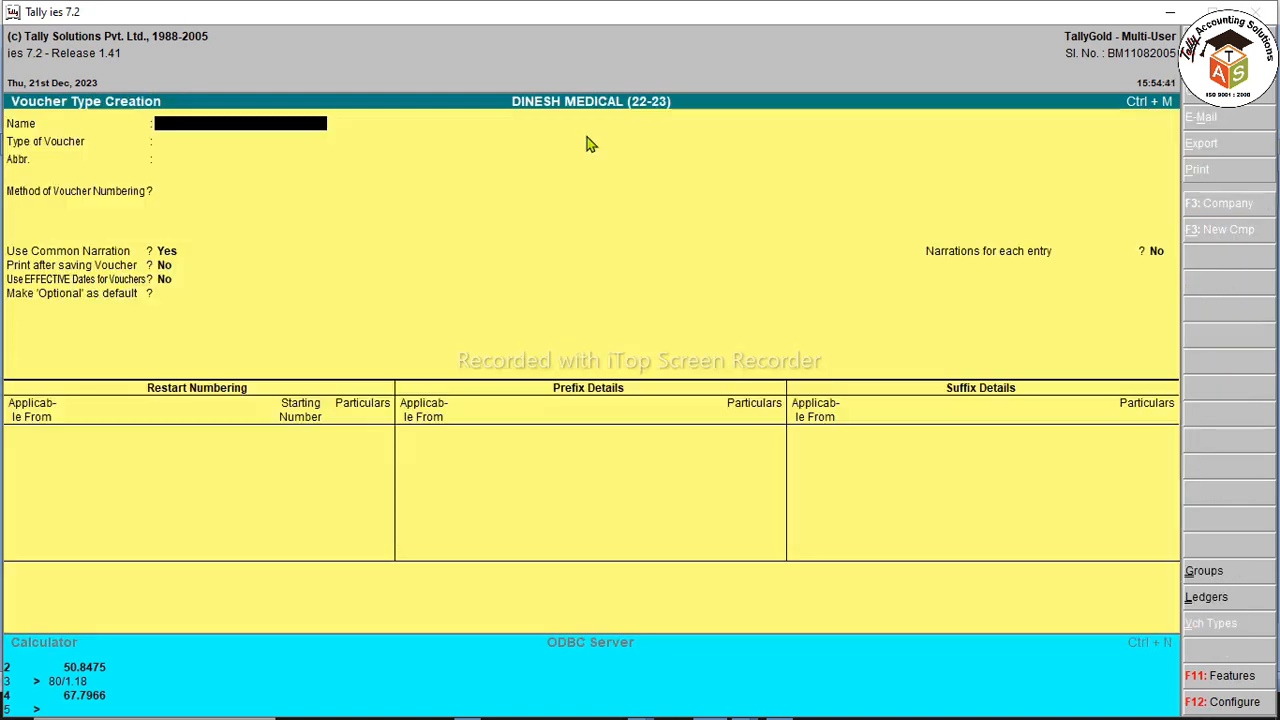
pyautogui.write('ST')
pyautogui.press('BackSpace')
pyautogui.write('GS')
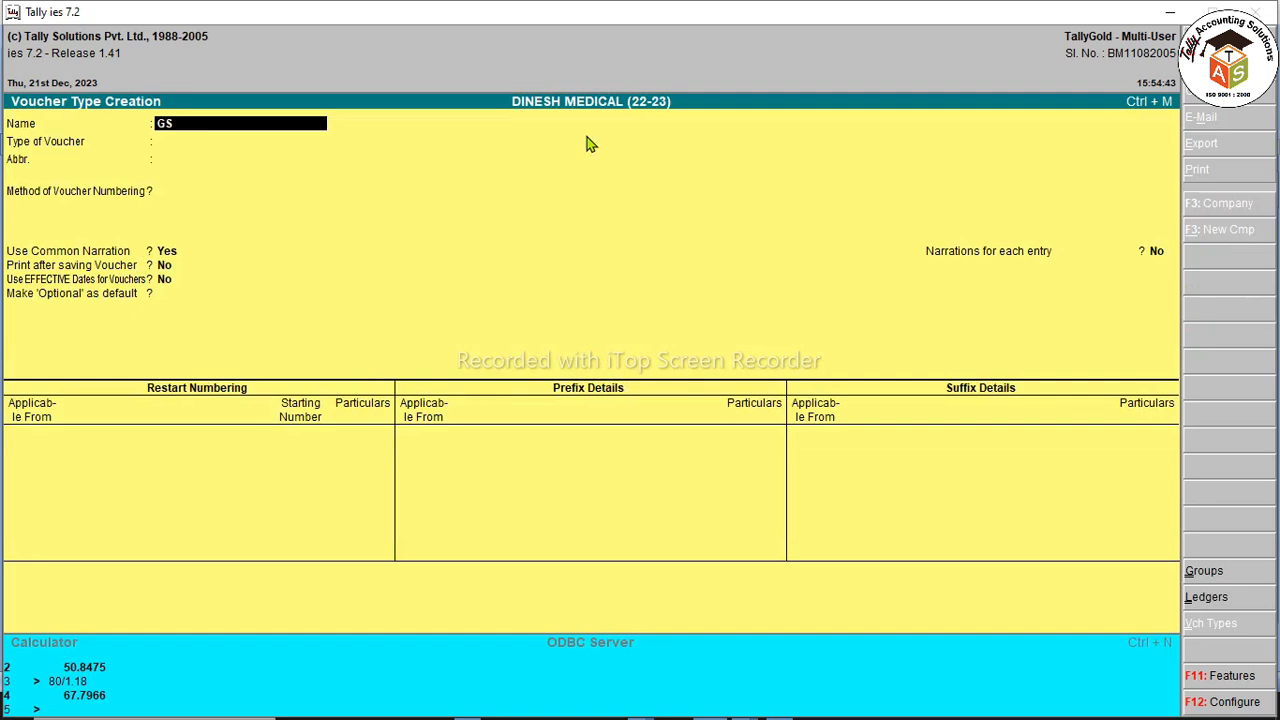
pyautogui.write('T TAX INVOICE')
pyautogui.press('Return')
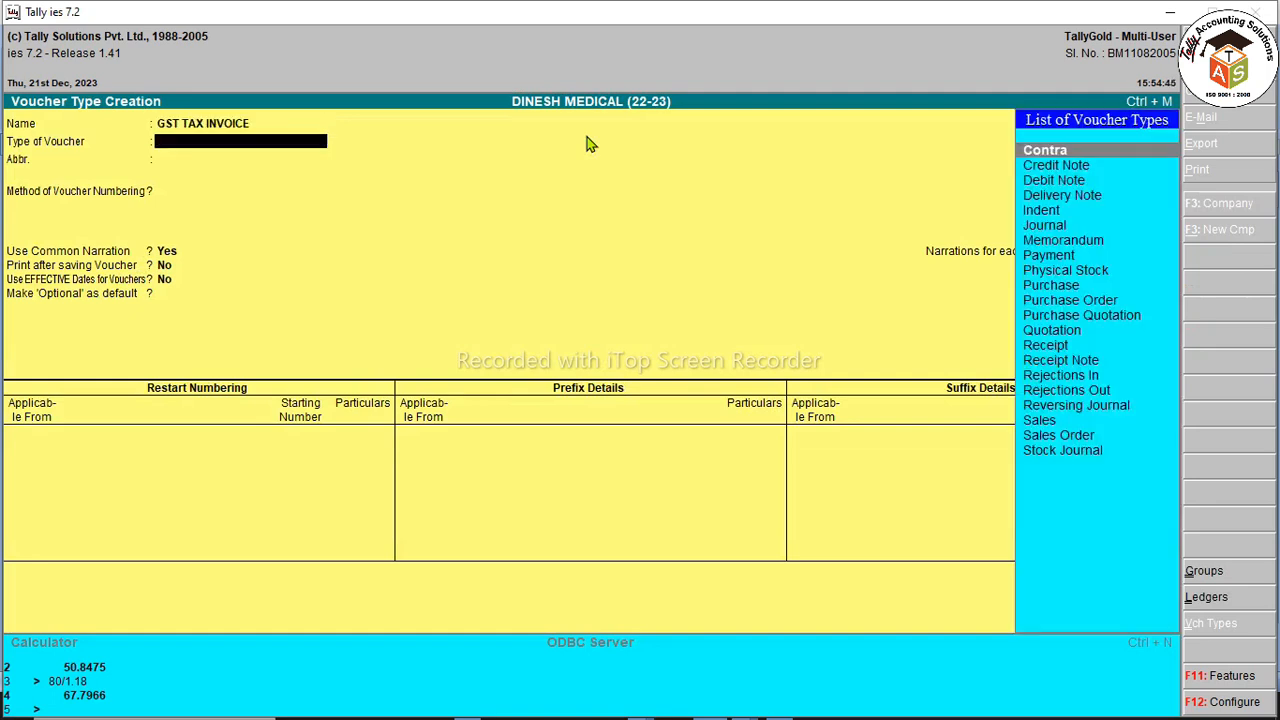
pyautogui.write('sal')
pyautogui.press('Return')
pyautogui.press('Return')
pyautogui.press('Return')
pyautogui.press('Return')
# Step: Set print title GST TAX INVOICE, automatic numbering, width 3 zero-filled, narration and print-after-save on
pyautogui.write('GS')
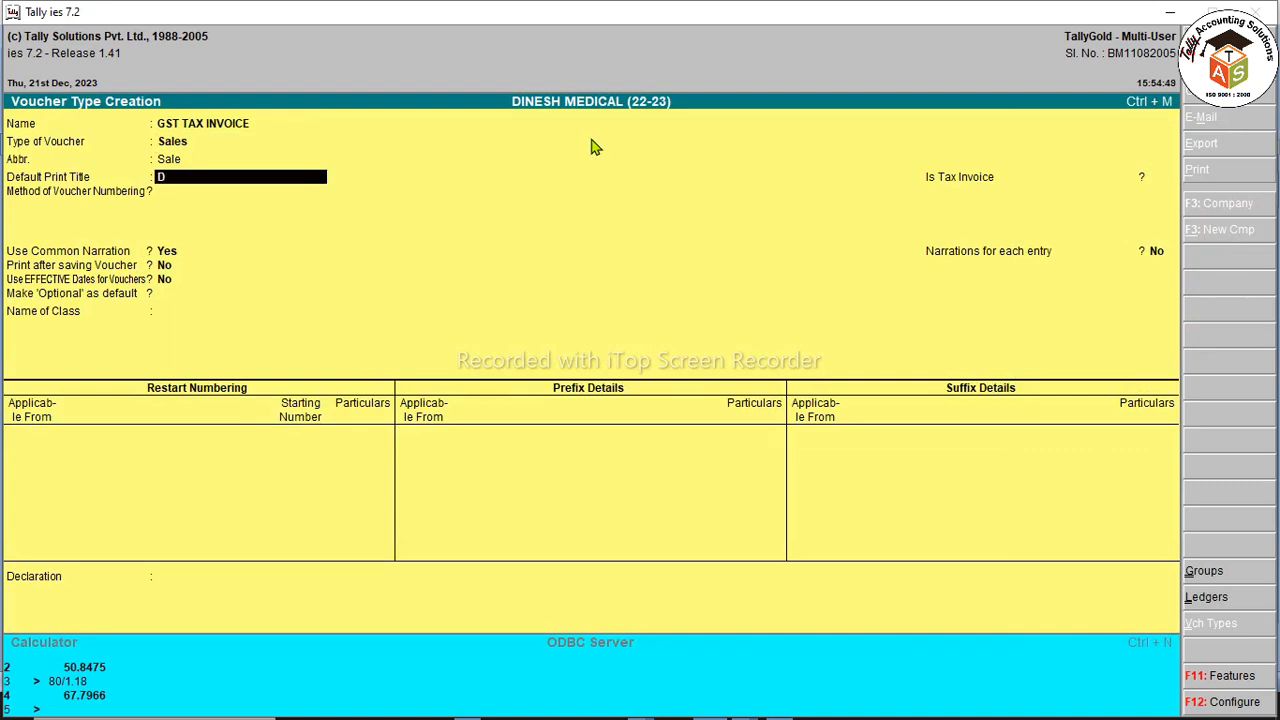
pyautogui.write('T TAX INVOICE')
pyautogui.press('Return')
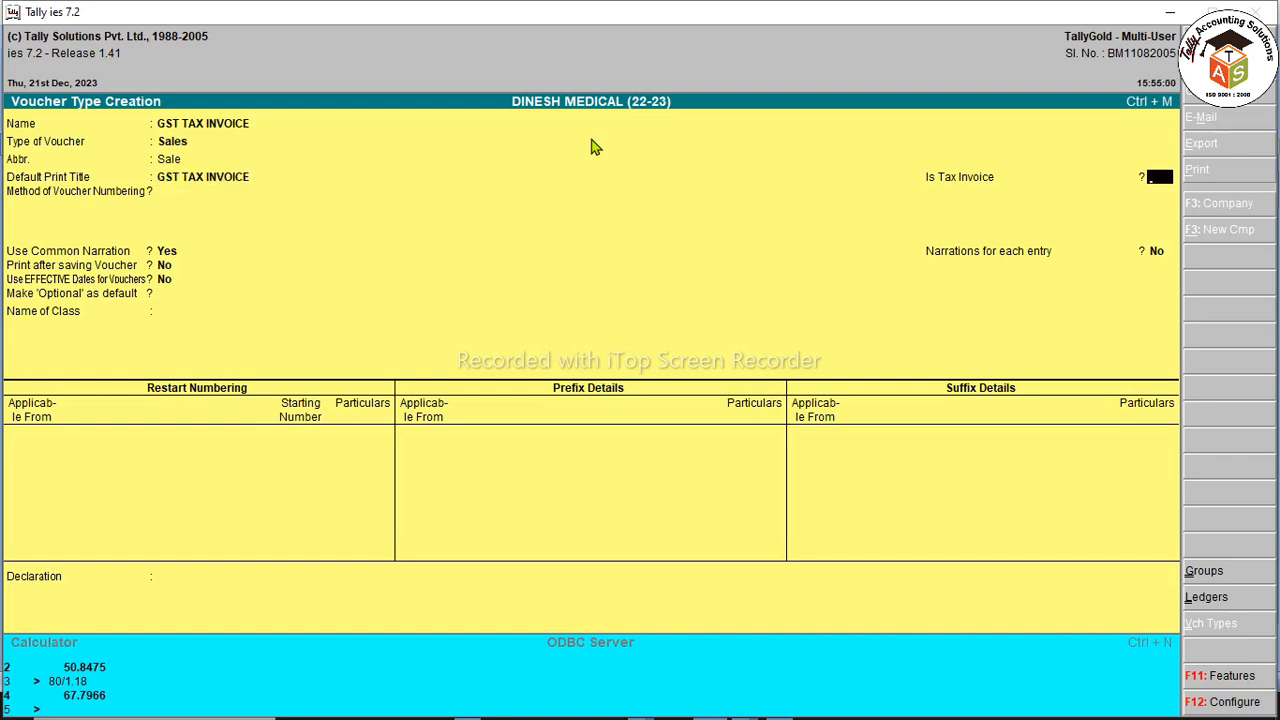
pyautogui.press('Return')
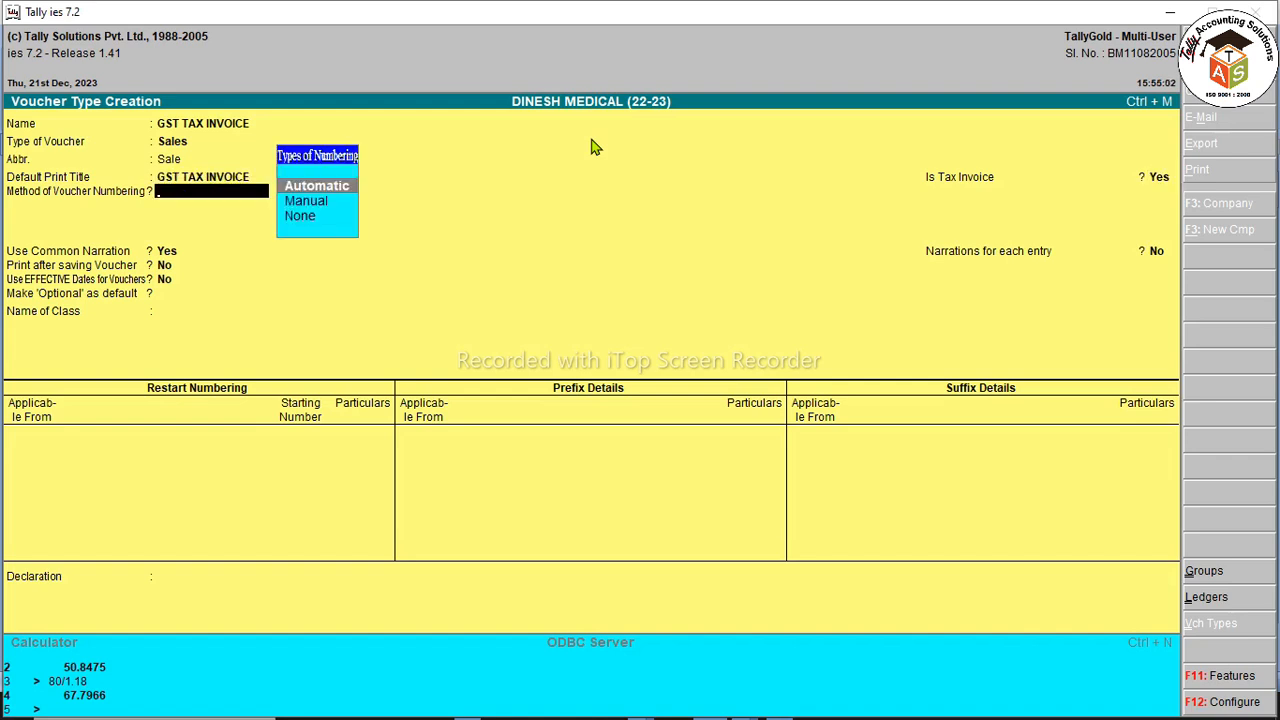
pyautogui.press('Return')
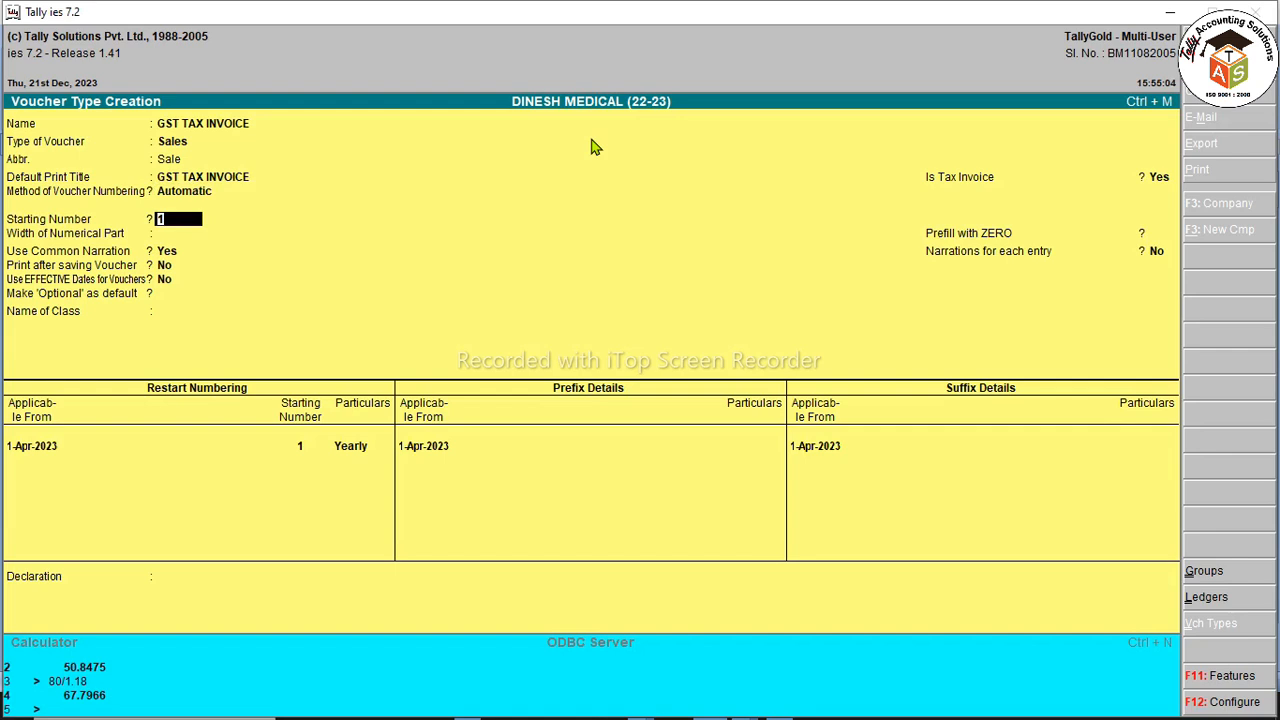
pyautogui.press('Return')
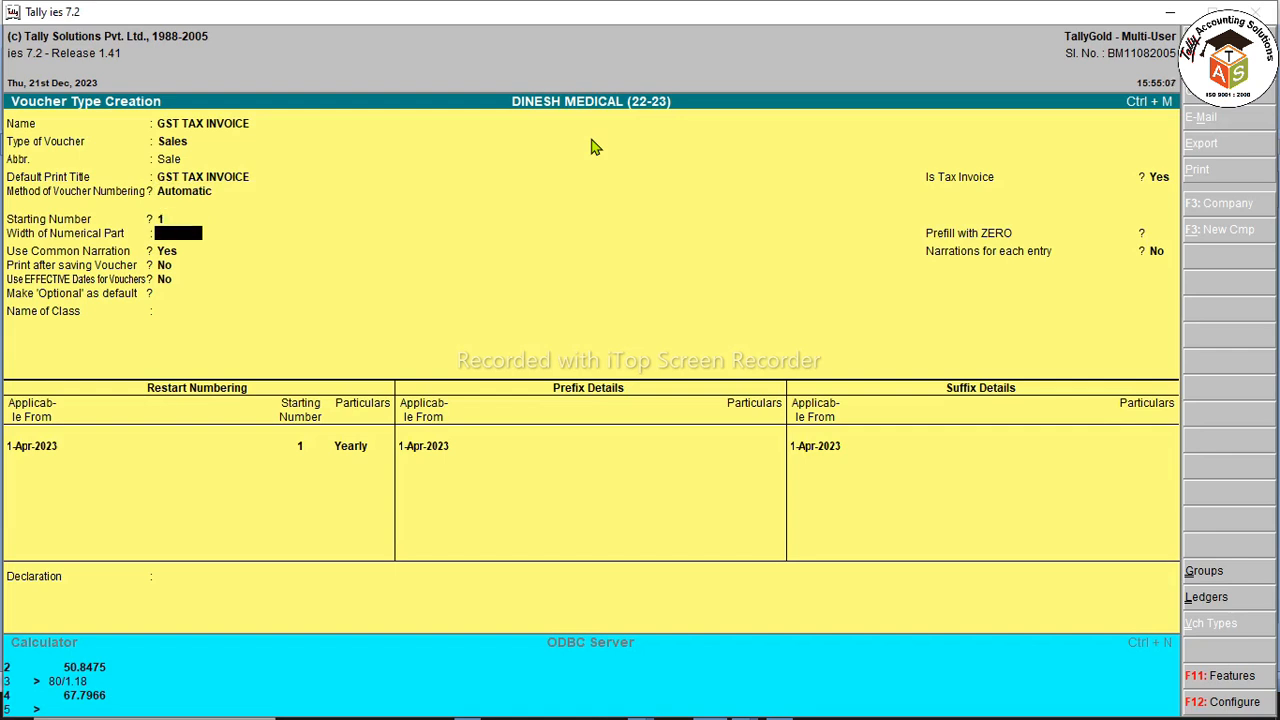
pyautogui.write('3')
pyautogui.press('Return')
pyautogui.press('Return')
pyautogui.press('Return')
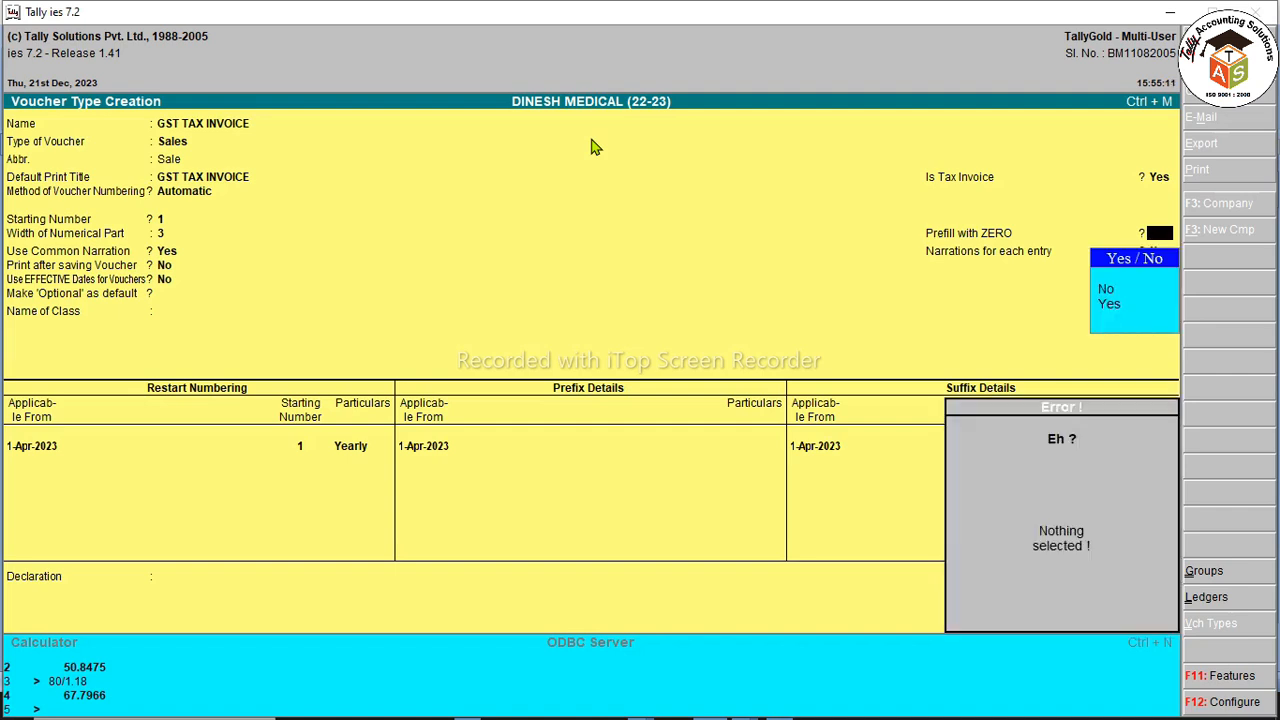
pyautogui.write('y')
pyautogui.press('Return')
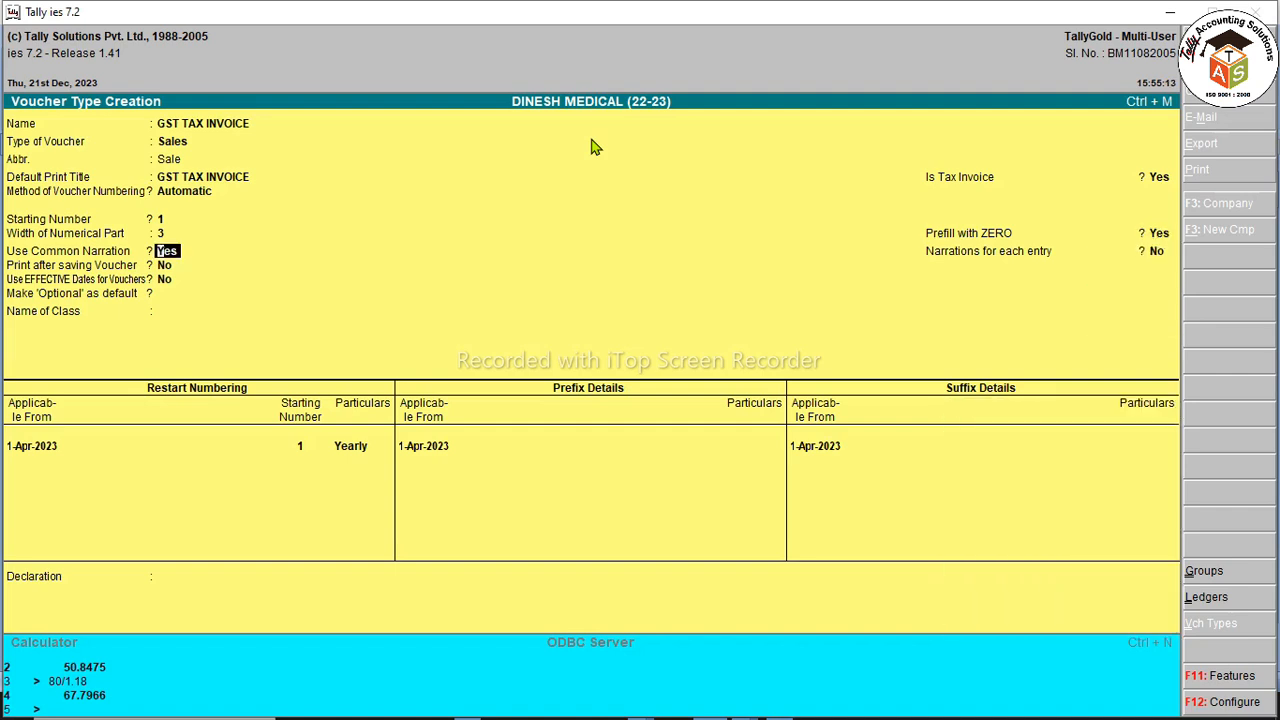
pyautogui.press('Return')
pyautogui.press('y')
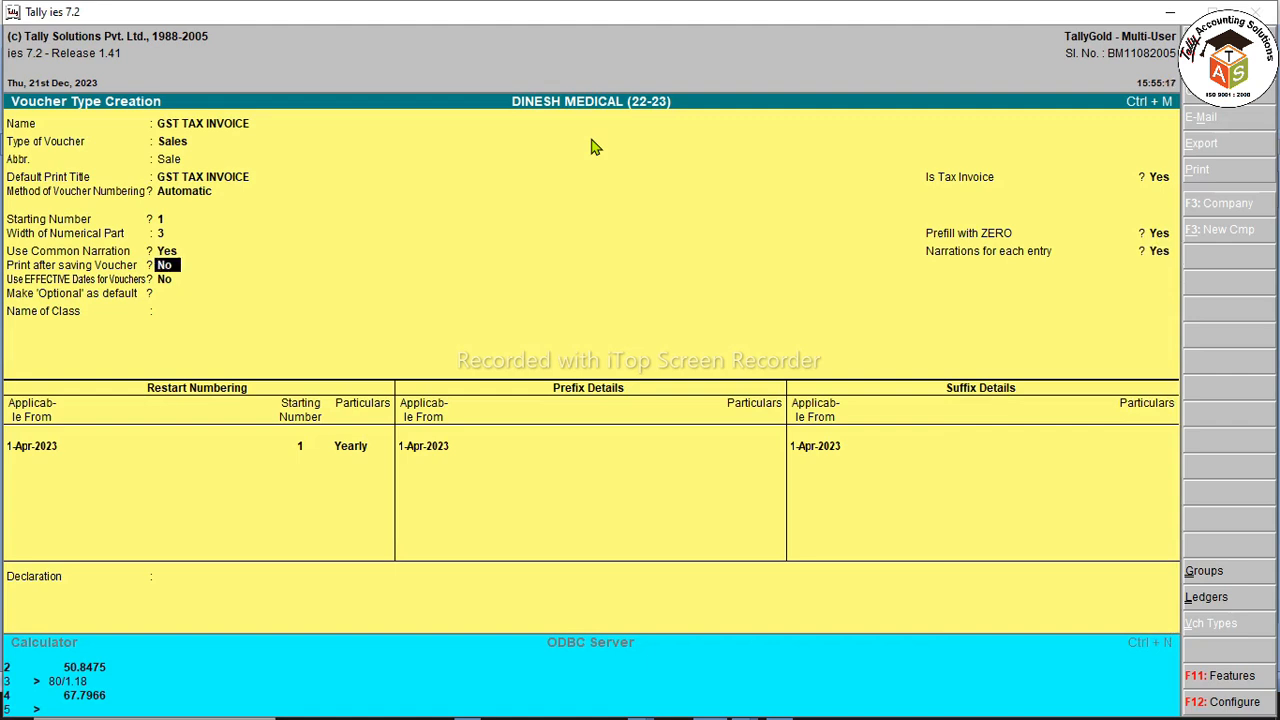
pyautogui.press('y')
pyautogui.press('Return')
pyautogui.press('Return')
pyautogui.press('Return')
pyautogui.press('Return')
pyautogui.press('Return')
pyautogui.press('Return')
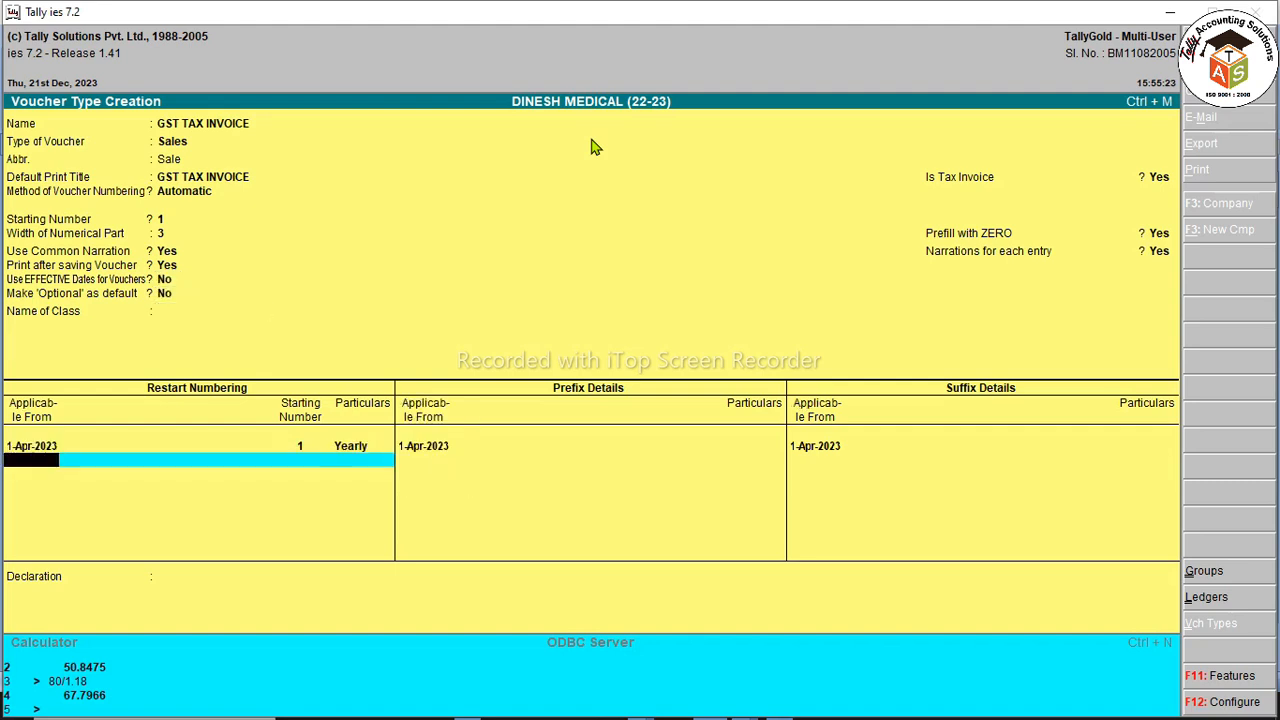
pyautogui.press('Return')
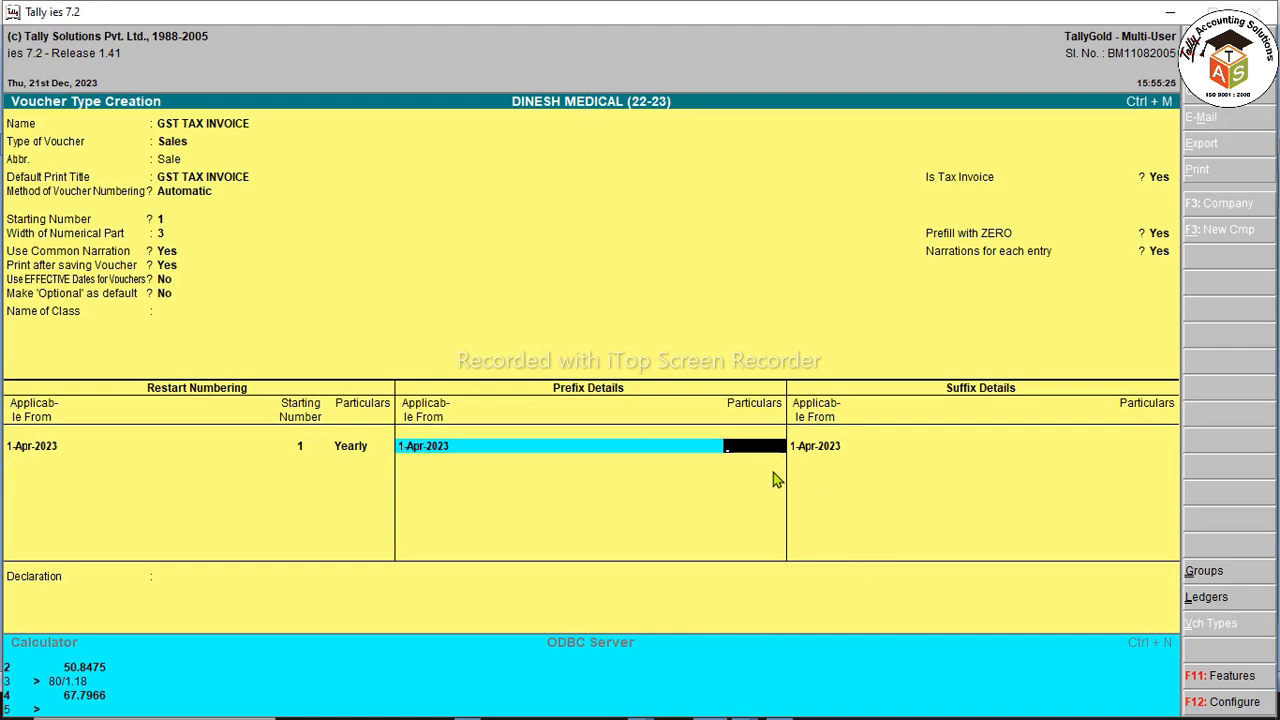
# Step: Add prefix DM/23-24/ and save the GST TAX INVOICE voucher type
pyautogui.write('DM/23-24/')
pyautogui.press('Return')
pyautogui.hotkey('ctrl', 'a')
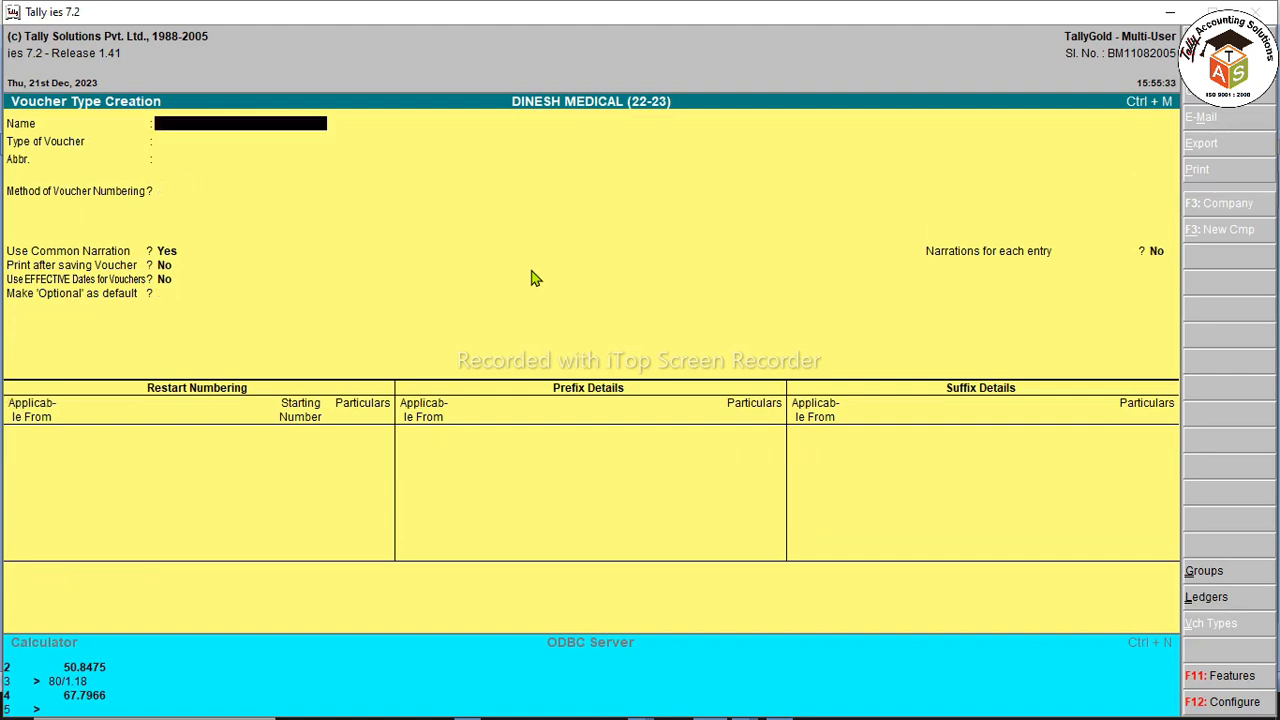
pyautogui.press('Escape')
pyautogui.press('Escape')
pyautogui.press('Escape')
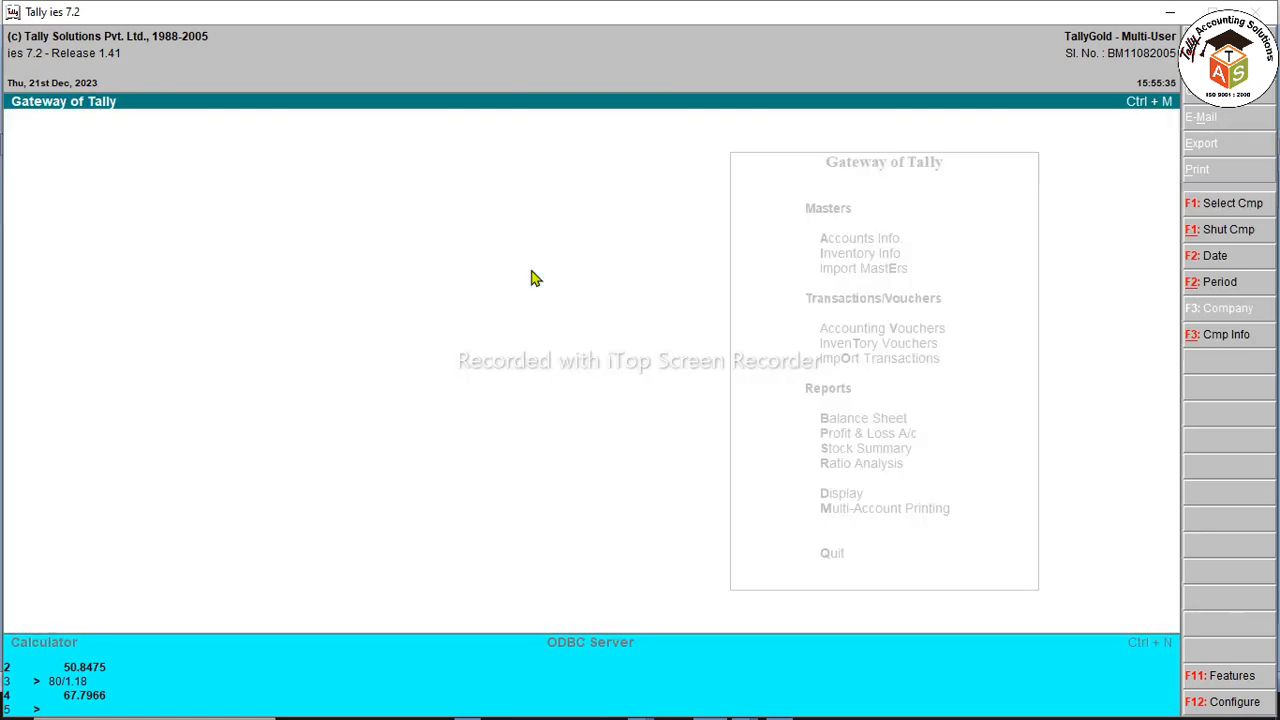
# Step: Start a GST TAX INVOICE sales voucher with ANMOL COMPUTER as the party
pyautogui.press('v')
pyautogui.press('F8')
pyautogui.press('Up')
pyautogui.press('Return')
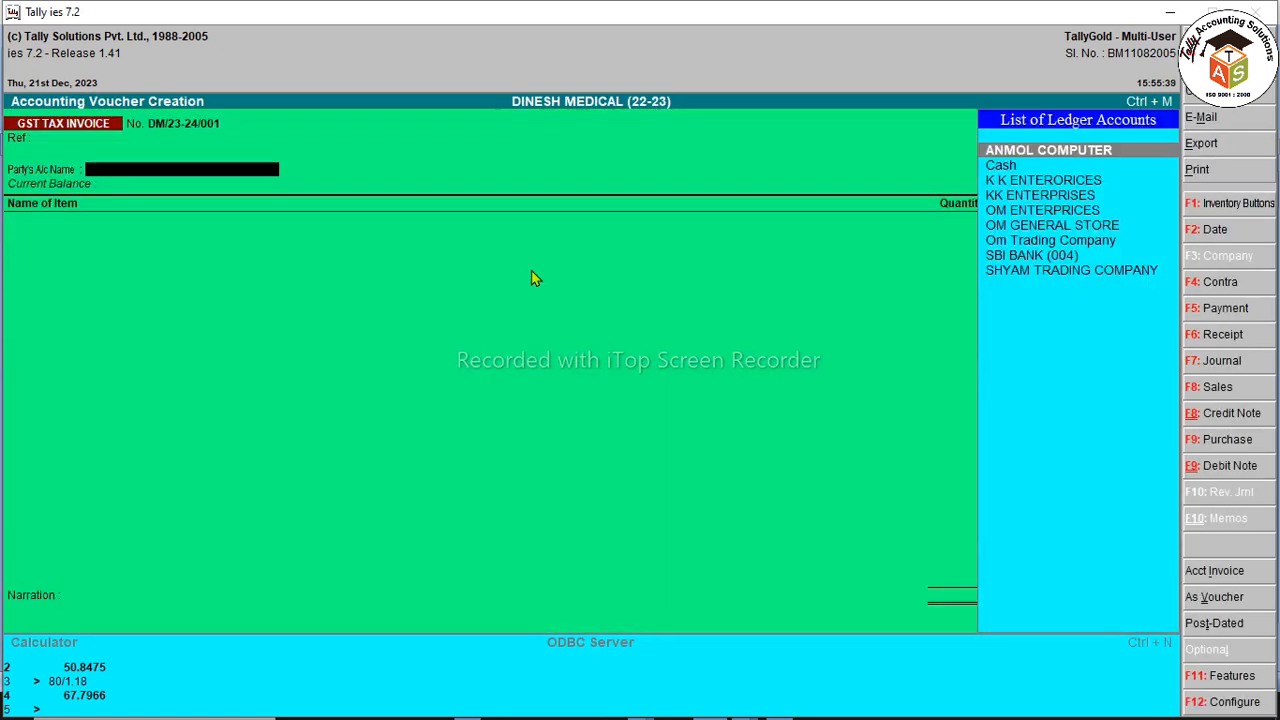
pyautogui.press('Return')
pyautogui.press('Escape')
# Step: Review the ANMOL COMPUTER ledger unchanged, then begin a new party ledger from the party field
pyautogui.hotkey('ctrl', 'Return')
pyautogui.press('Return')
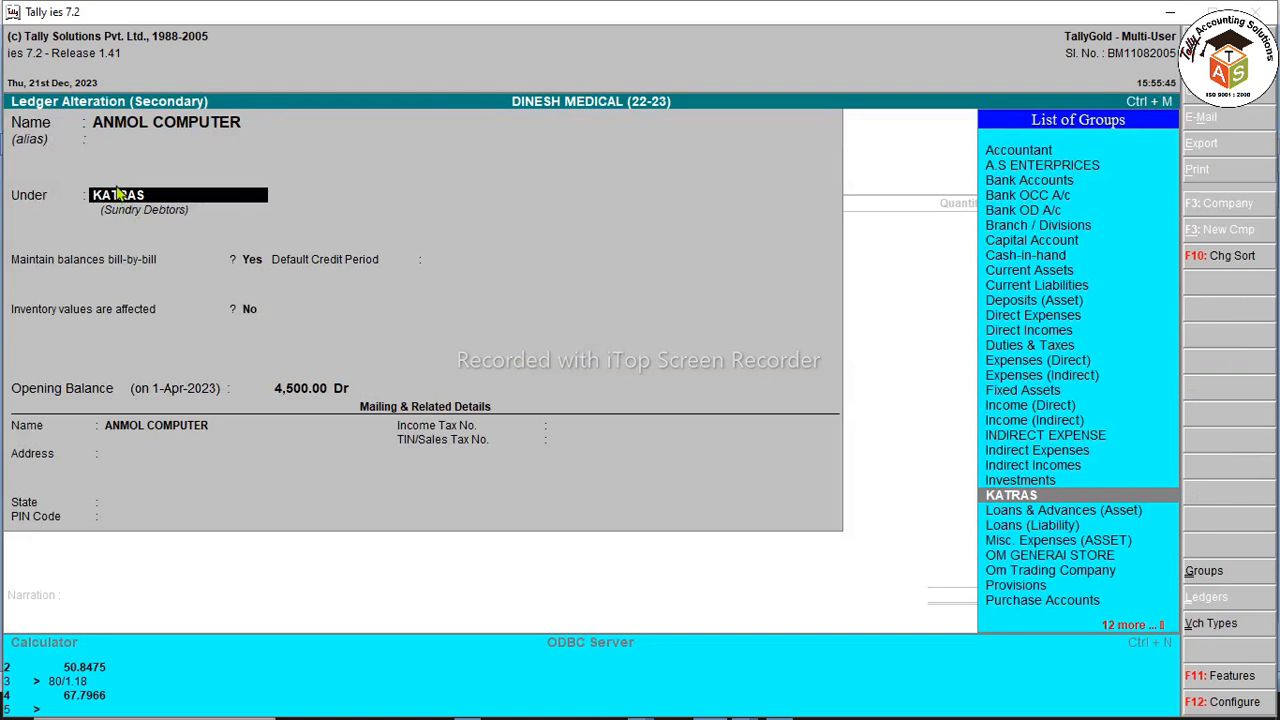
pyautogui.press('Escape')
pyautogui.press('Return')
pyautogui.press('Escape')
pyautogui.press('Return')
pyautogui.press('Return')
pyautogui.press('Return')
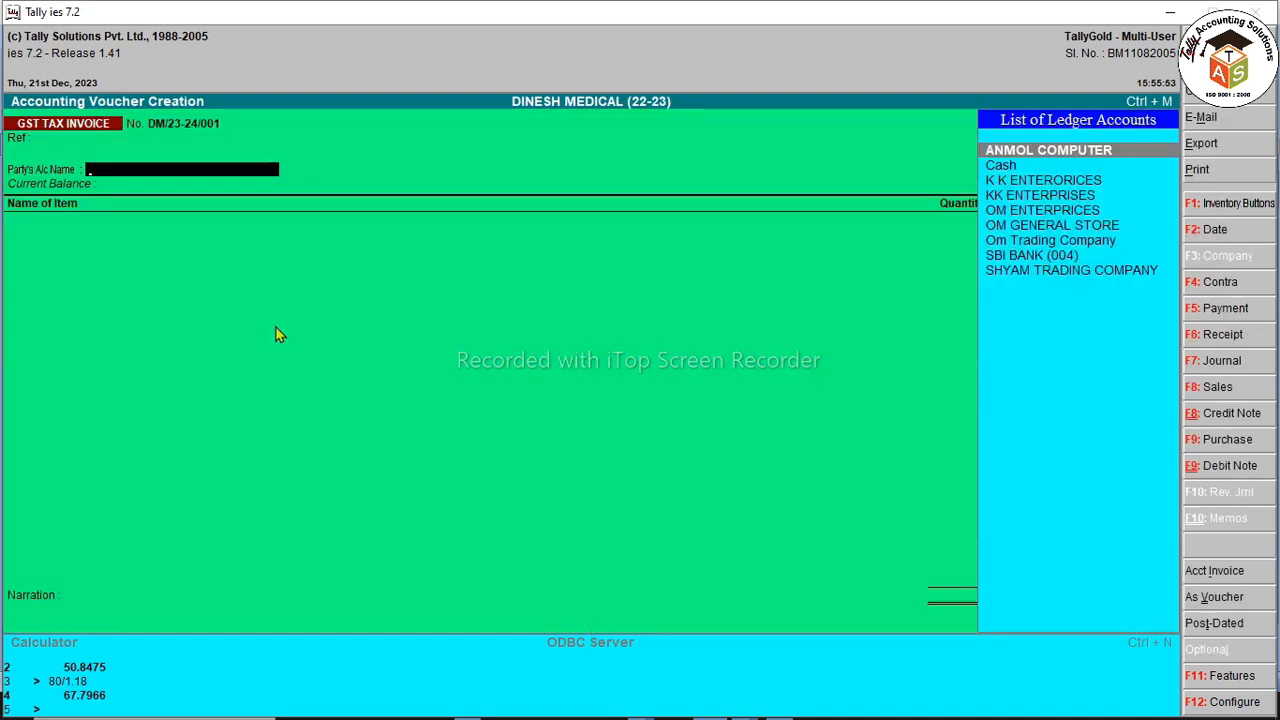
pyautogui.hotkey('alt', 'c')
pyautogui.write('S')
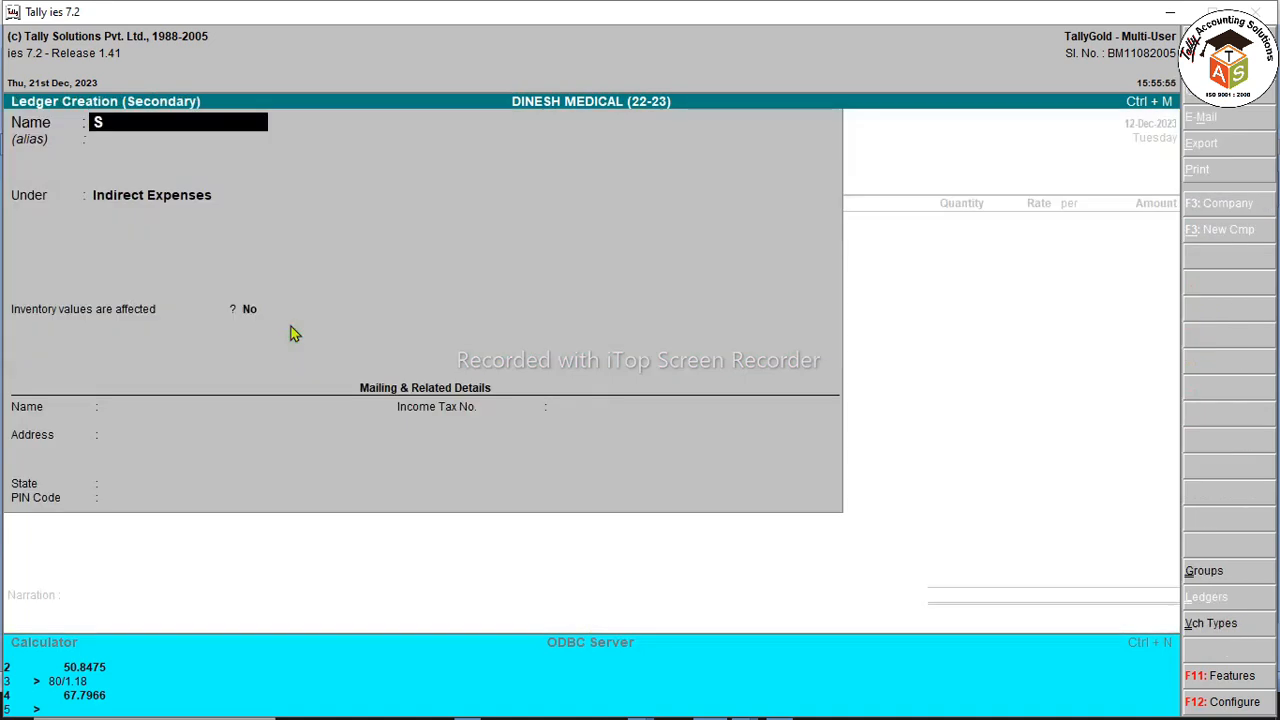
pyautogui.write('HAILESH BHANDAR')
pyautogui.press('Return')
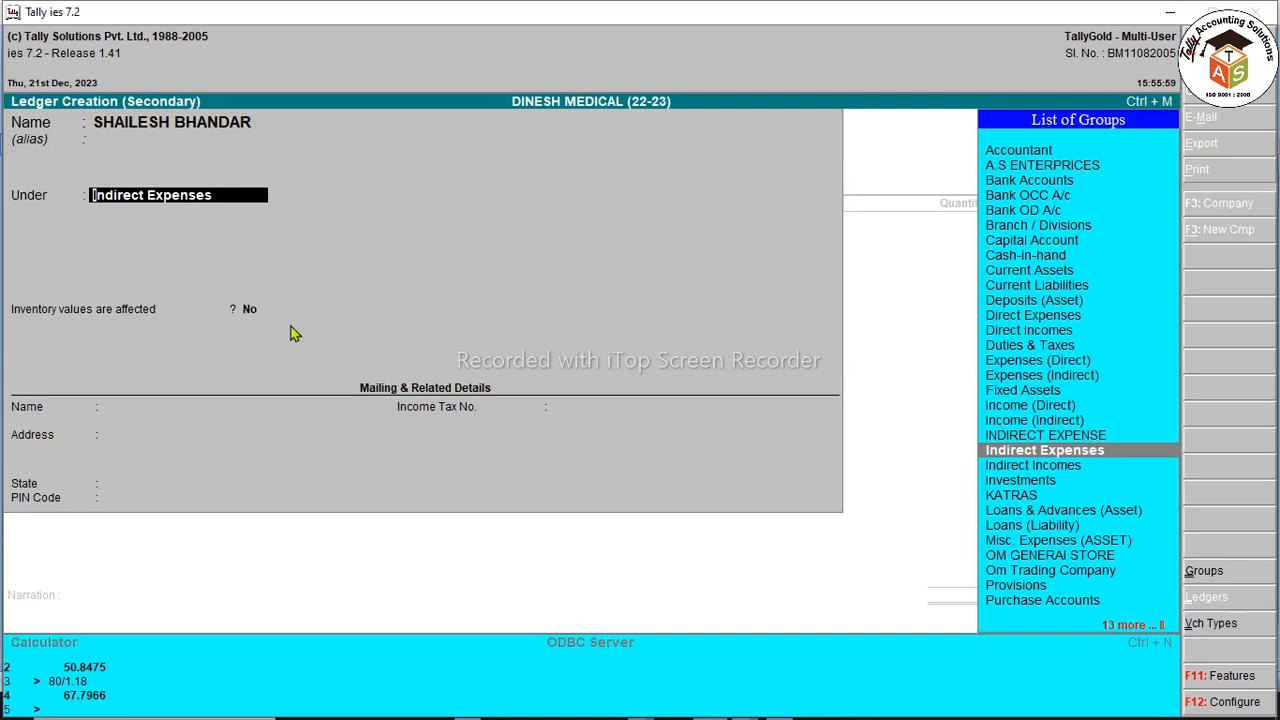
pyautogui.write('KA')
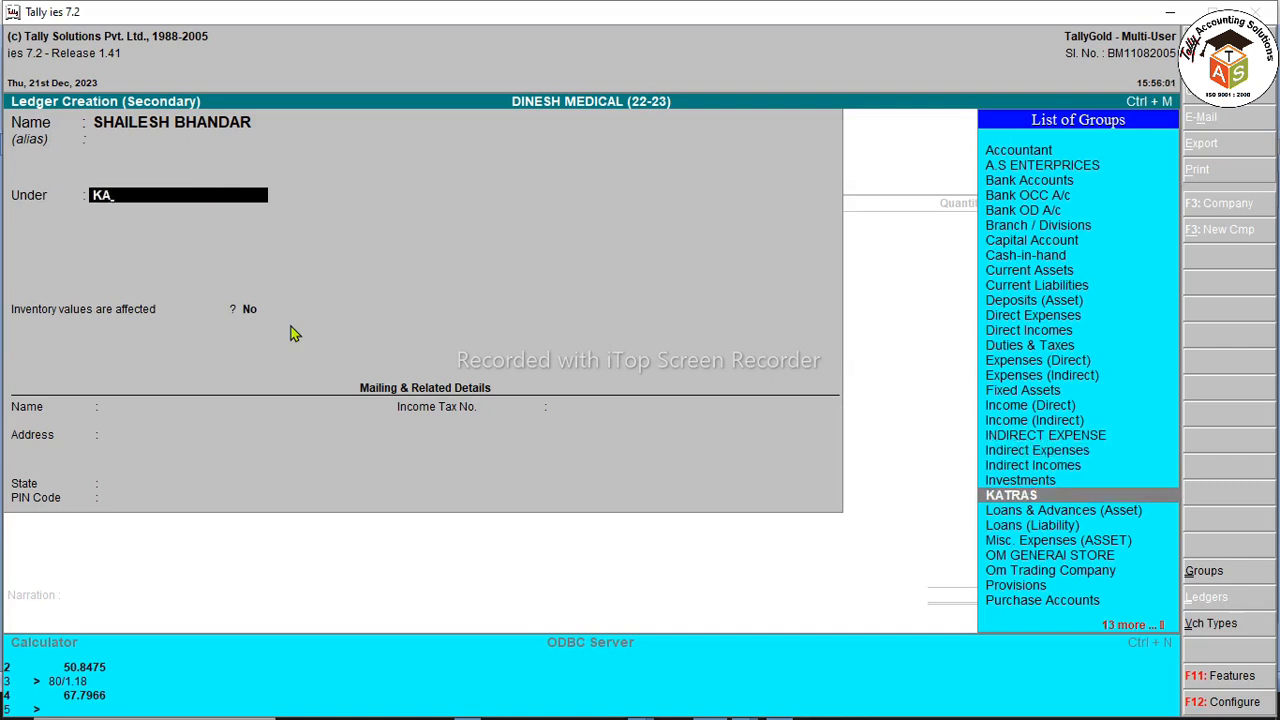
pyautogui.press('Return')
pyautogui.press('BackSpace')
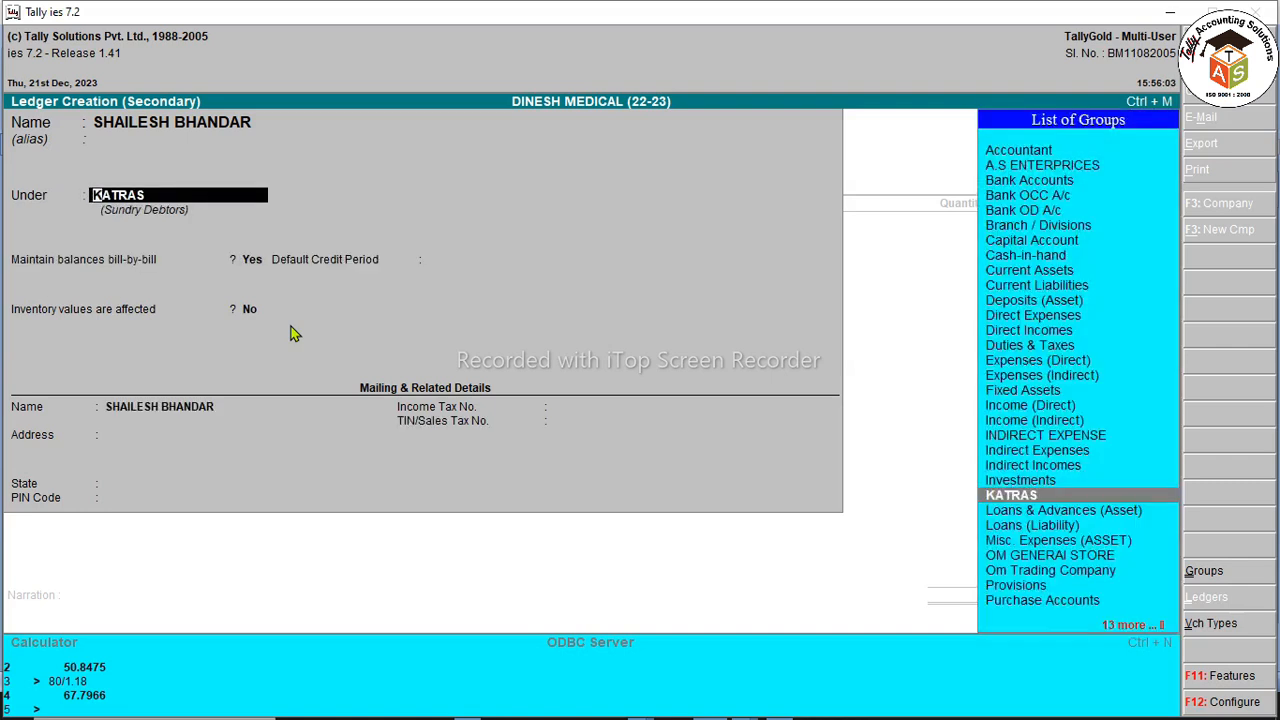
pyautogui.hotkey('ctrl', 'Return')
pyautogui.press('Return')
pyautogui.press('Return')
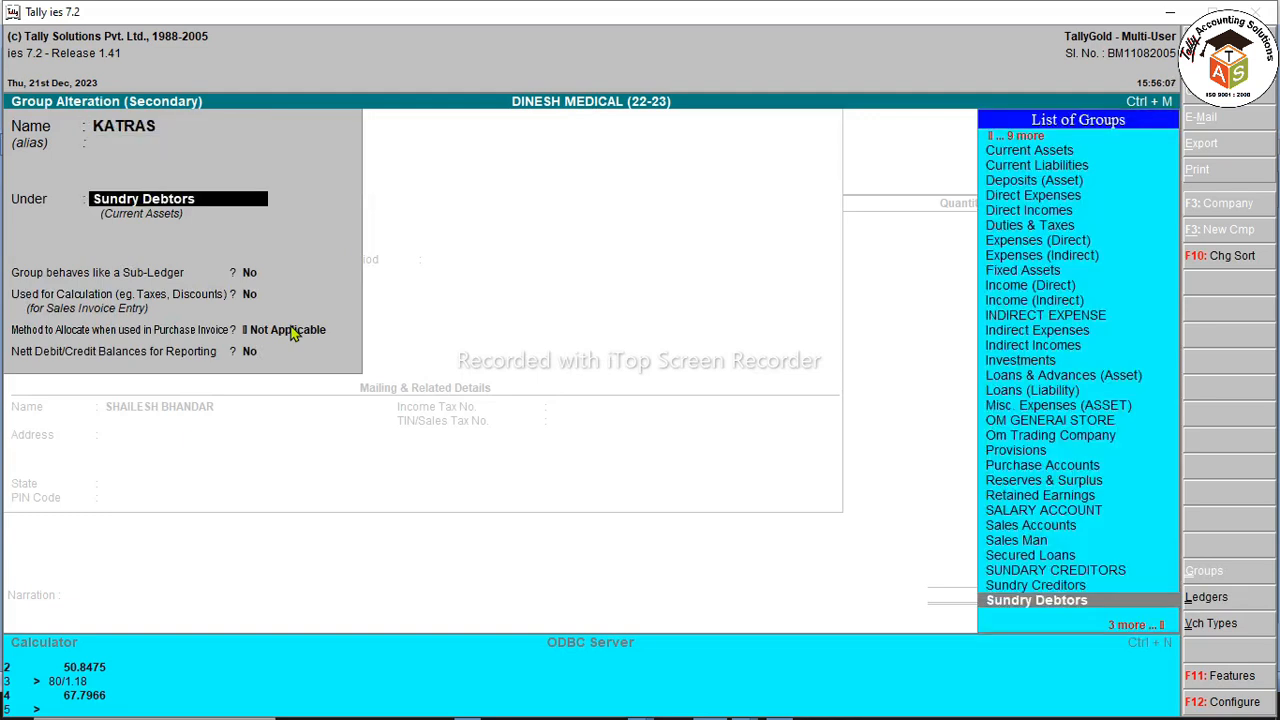
pyautogui.press('Return')
pyautogui.press('Return')
pyautogui.press('Return')
pyautogui.press('Return')
pyautogui.press('Return')
pyautogui.press('Return')
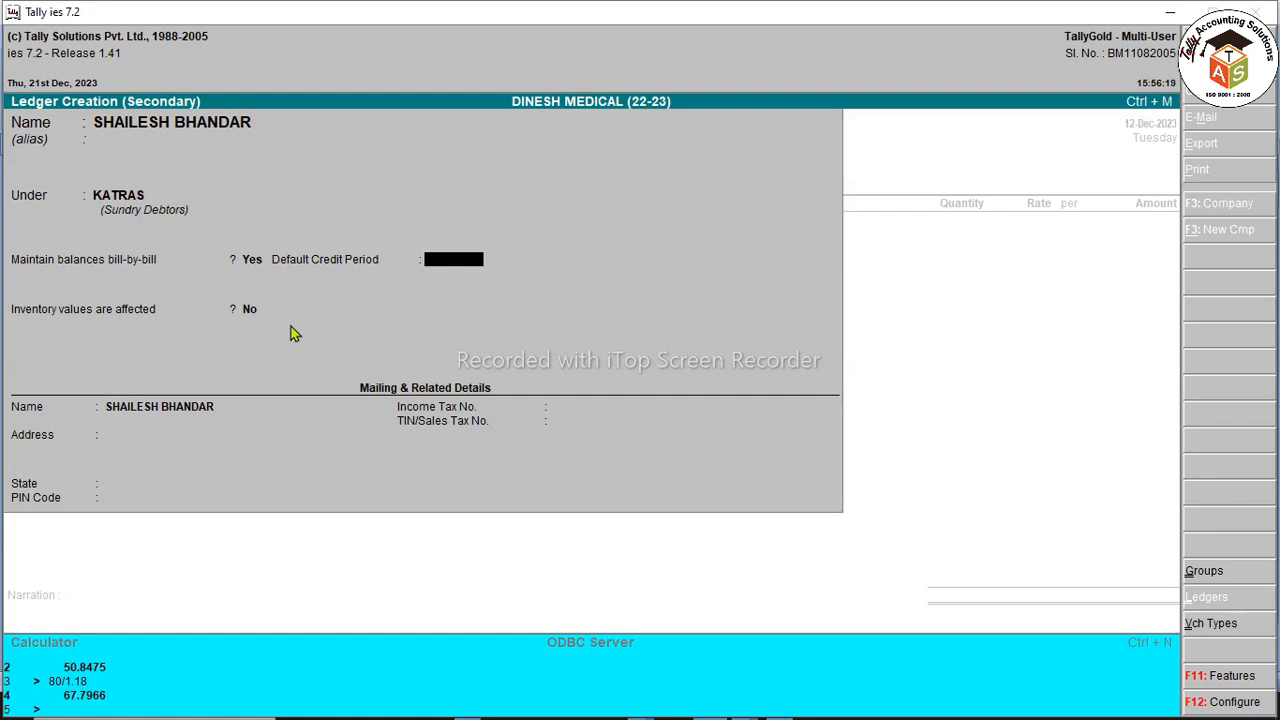
pyautogui.press('Return')
pyautogui.press('Return')
pyautogui.write('KATRAS')
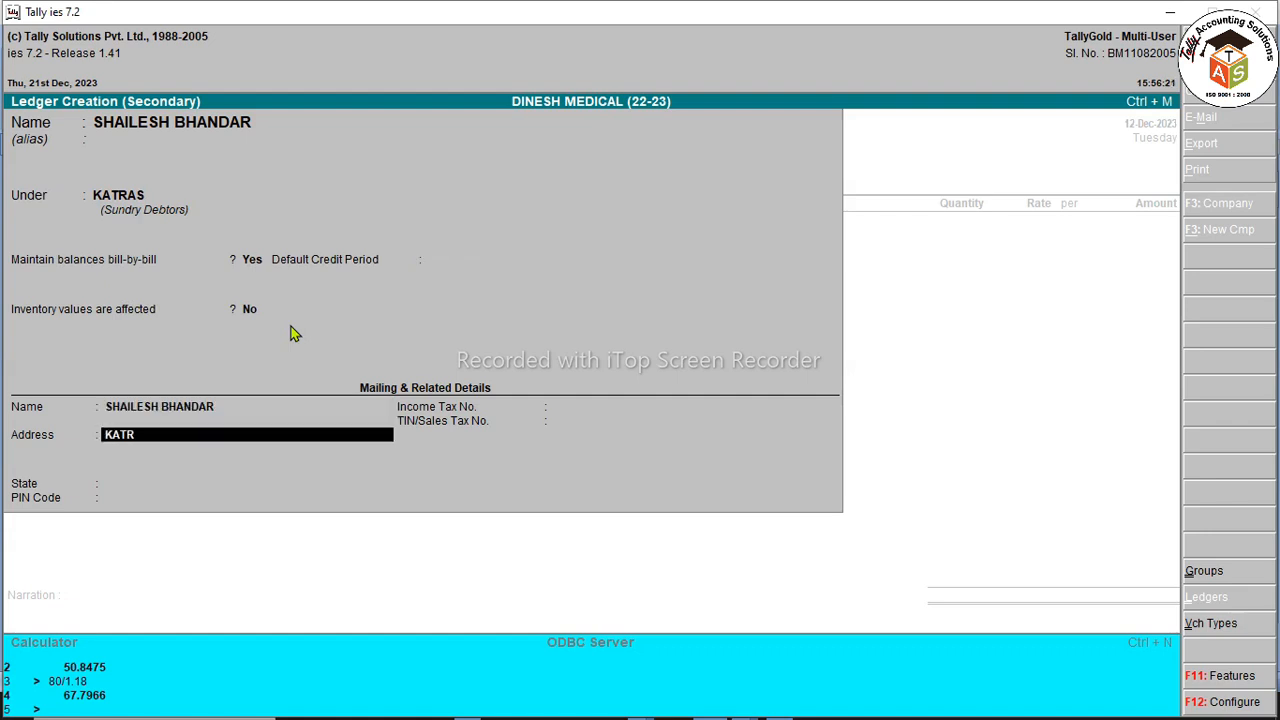
pyautogui.press('Return')
pyautogui.press('Return')
pyautogui.press('Return')
pyautogui.press('Return')
pyautogui.press('Return')
pyautogui.press('Return')
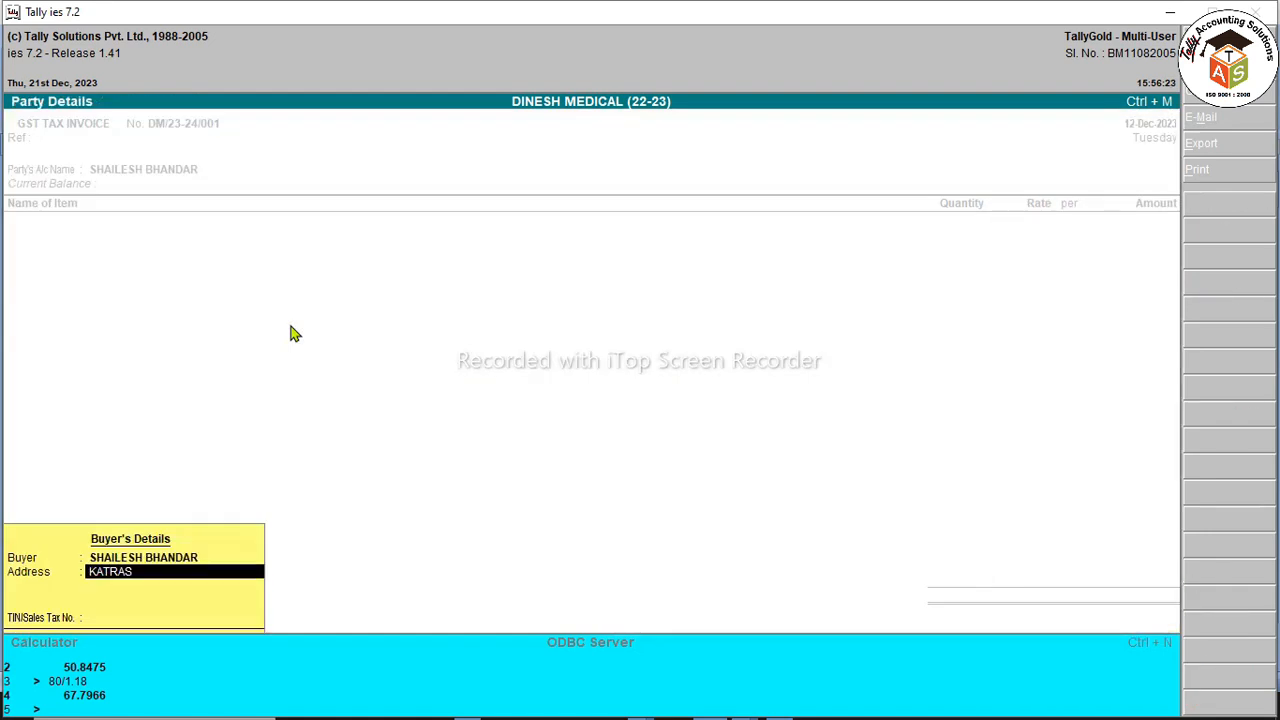
pyautogui.press('Return')
pyautogui.press('Return')
# Step: Add 12 PCS of DCP(1KGX12) 260/- from Main Location at 260.00 to the invoice
pyautogui.press('Down')
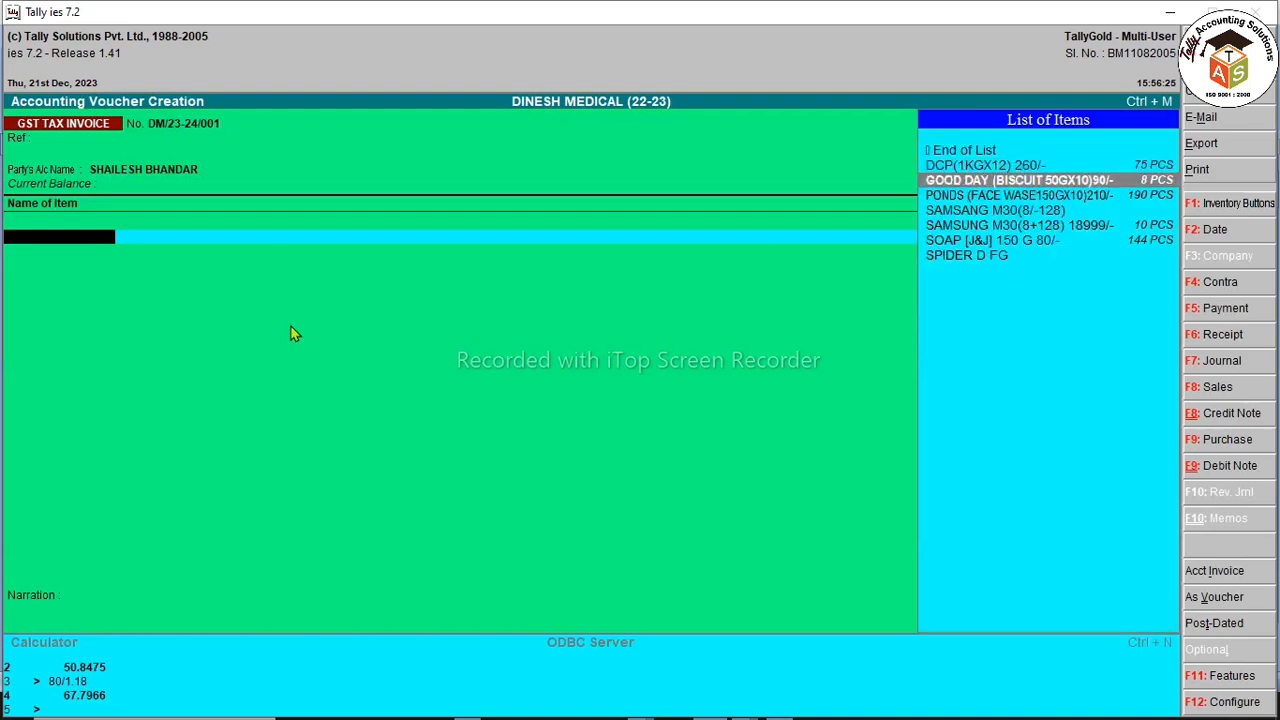
pyautogui.press('Up')
pyautogui.press('Return')
pyautogui.press('Return')
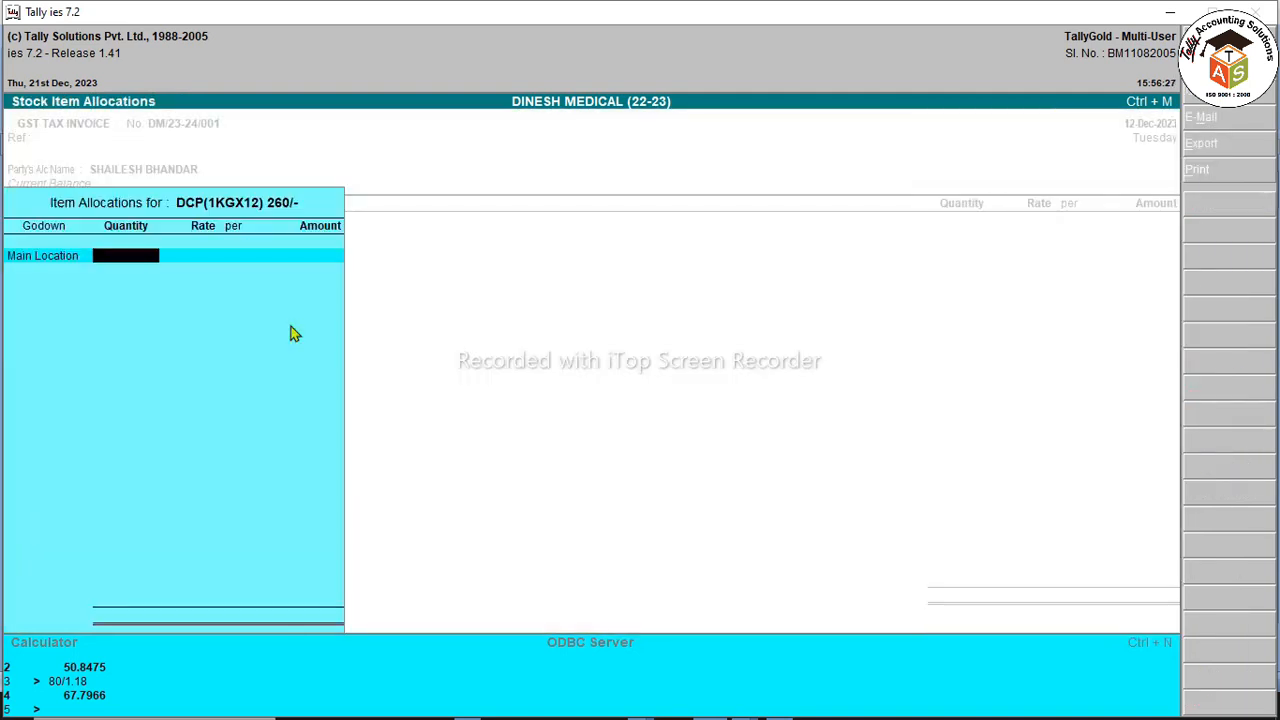
pyautogui.write('12')
pyautogui.press('Return')
pyautogui.press('Return')
pyautogui.press('Return')
pyautogui.press('Return')
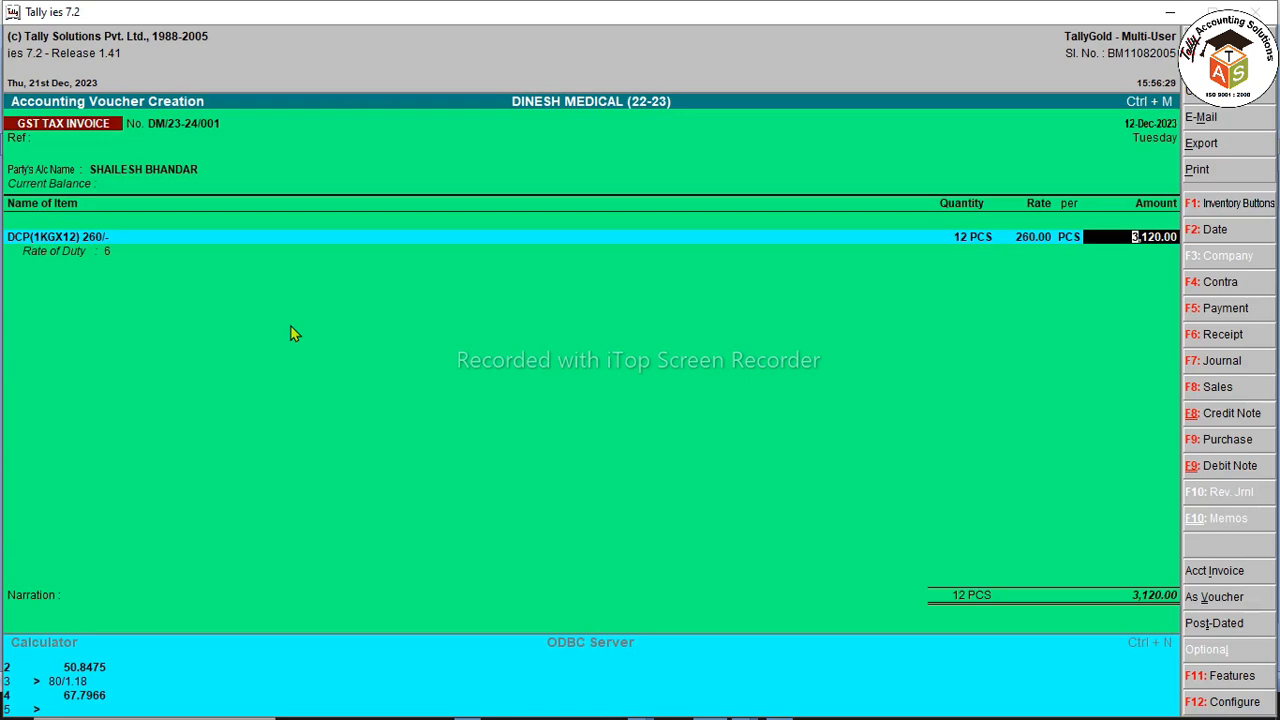
pyautogui.press('BackSpace')
pyautogui.press('Return')
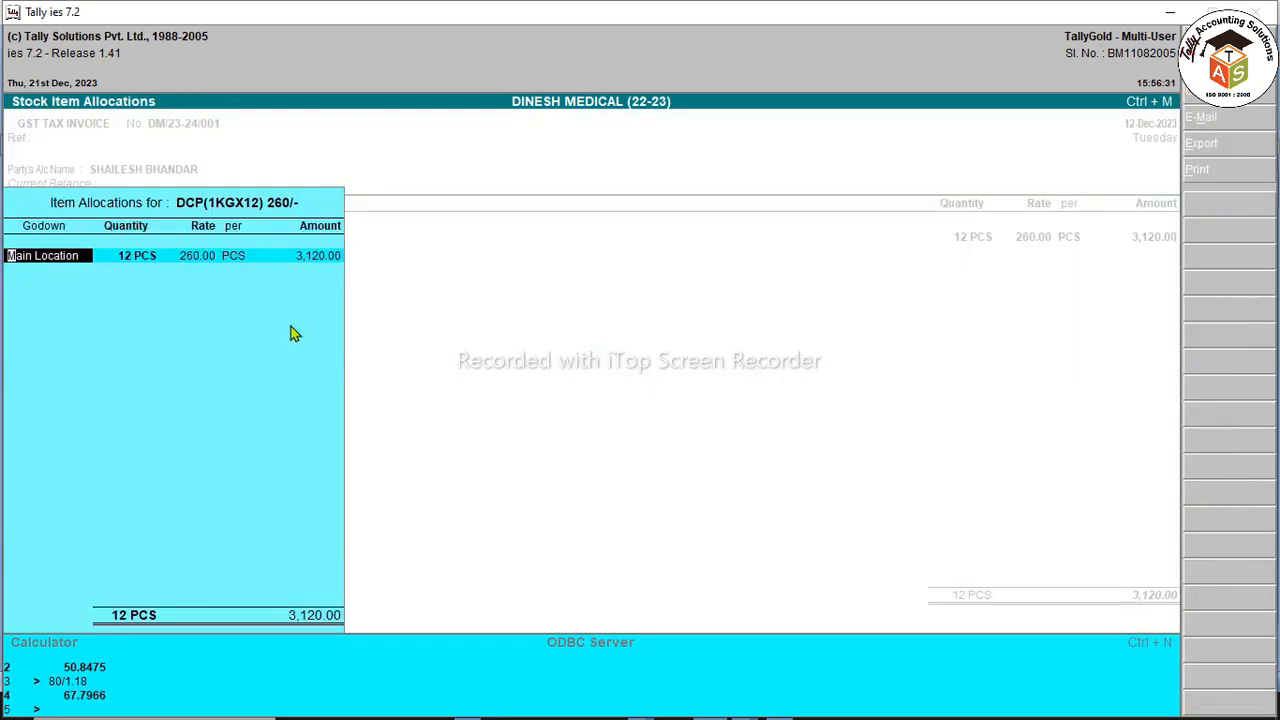
# Step: Open the DCP(1KGX12) 260/- item master and set Alter Standard Rates to Yes
pyautogui.press('BackSpace')
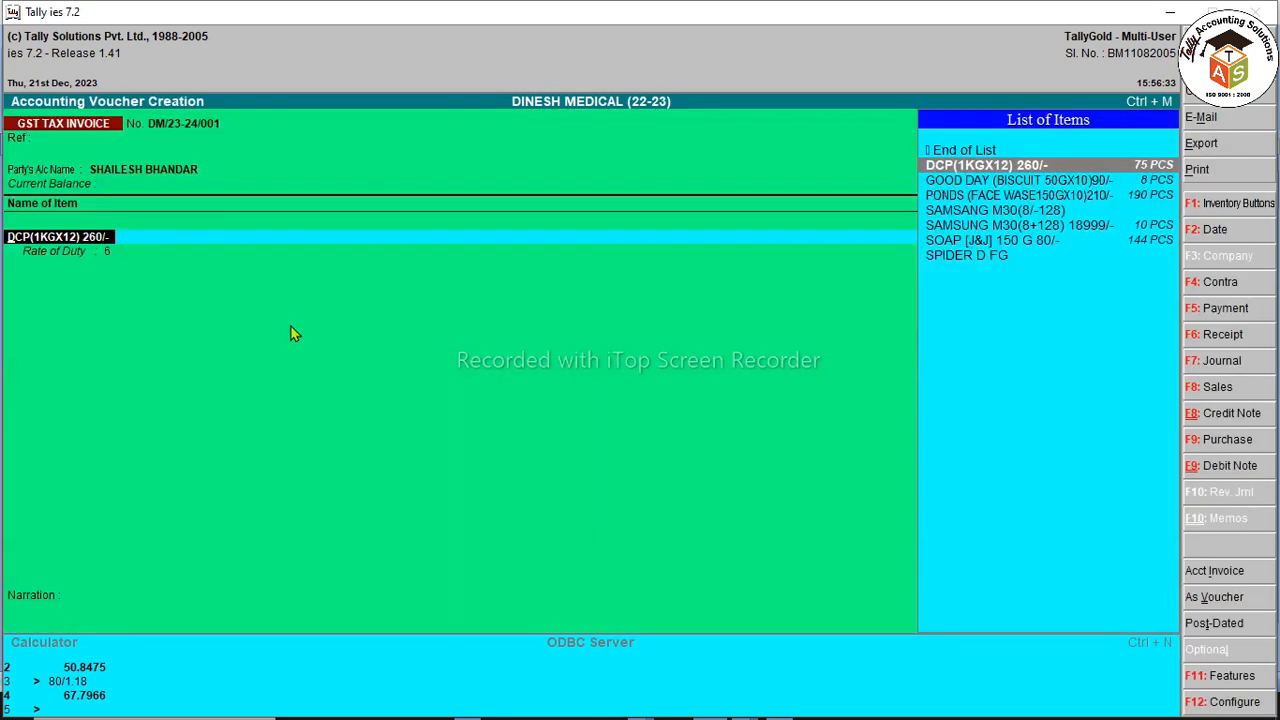
pyautogui.hotkey('ctrl', 'Return')
pyautogui.press('Return')
pyautogui.press('Return')
pyautogui.press('Return')
pyautogui.press('y')
pyautogui.press('Return')
pyautogui.press('Return')
pyautogui.press('Return')
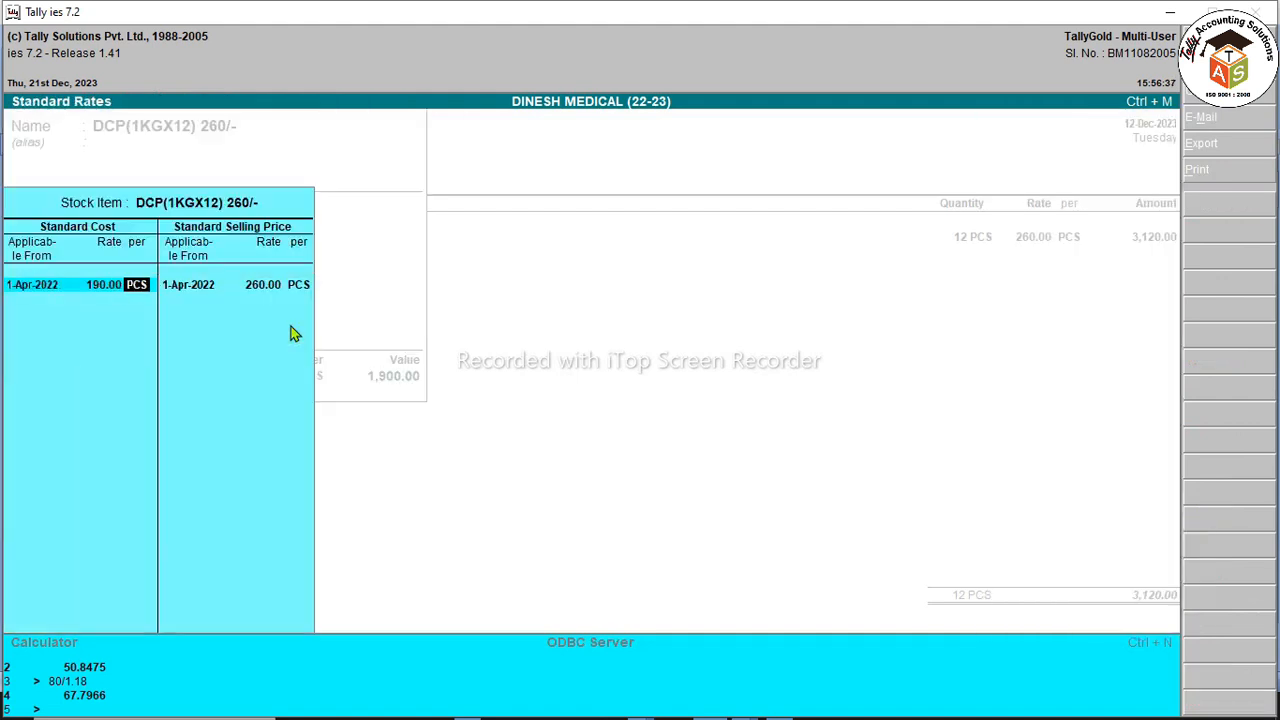
pyautogui.press('Return')
pyautogui.press('Return')
pyautogui.press('Return')
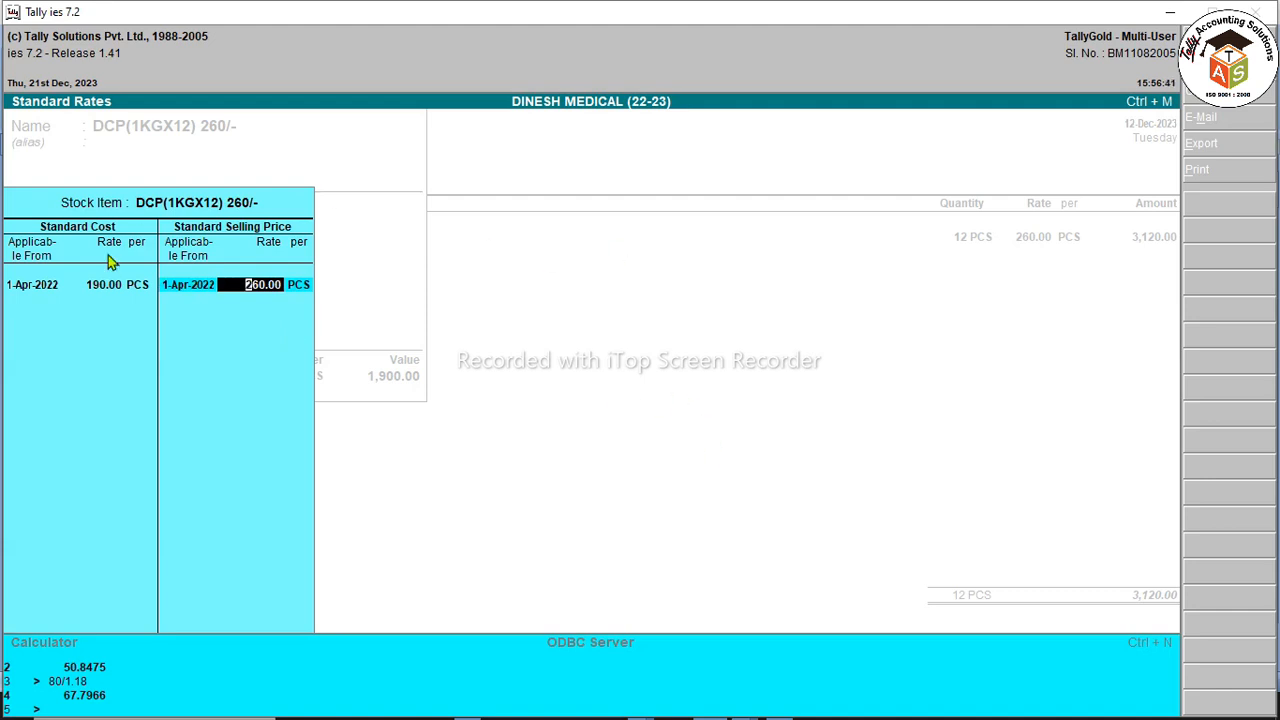
# Step: Use the calculator to set DCP(1KGX12) 260/- standard selling price to 232.14, then save the item
pyautogui.hotkey('ctrl', 'n')
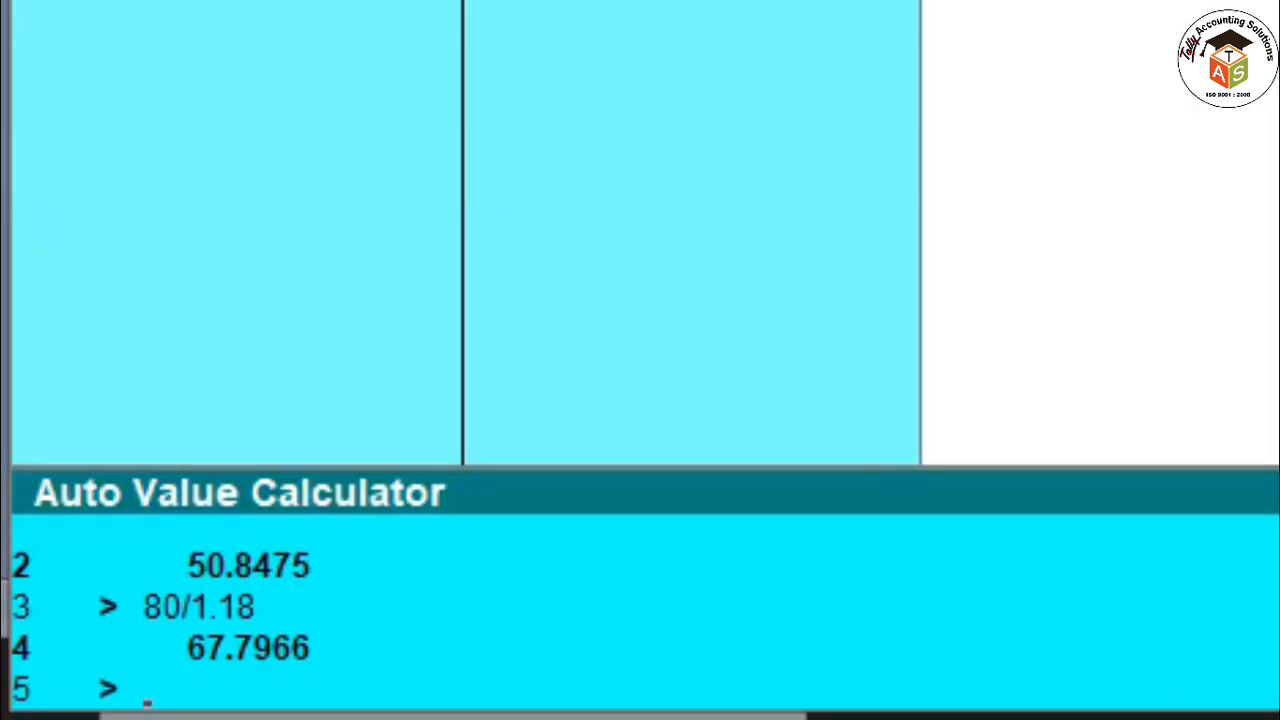
pyautogui.write('20')
pyautogui.write('0/1.12')
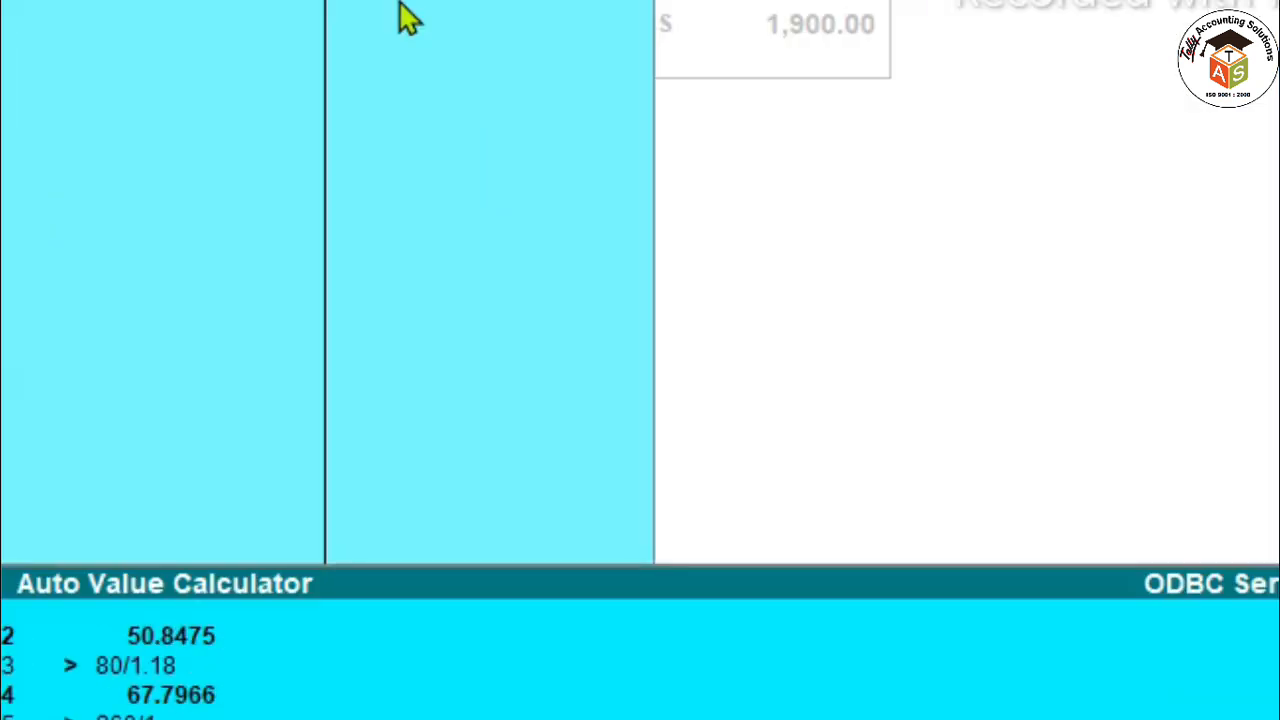
pyautogui.press('Return')
pyautogui.press('Return')
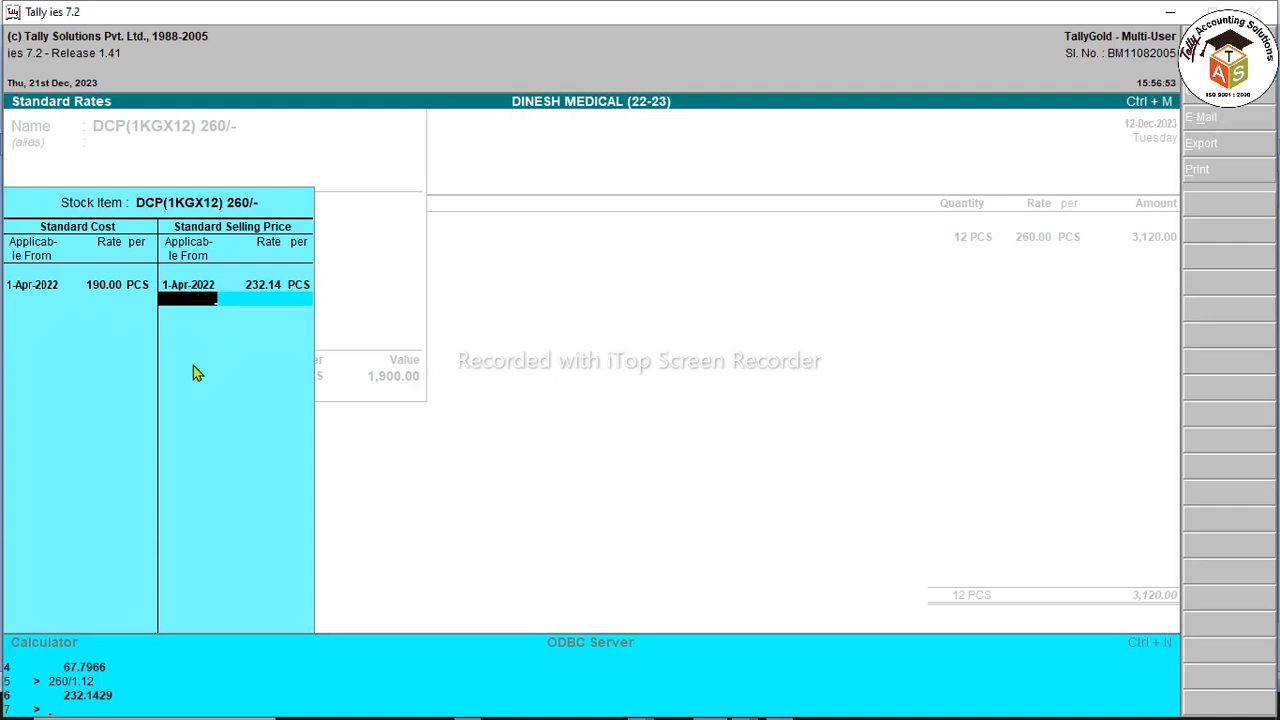
pyautogui.press('Return')
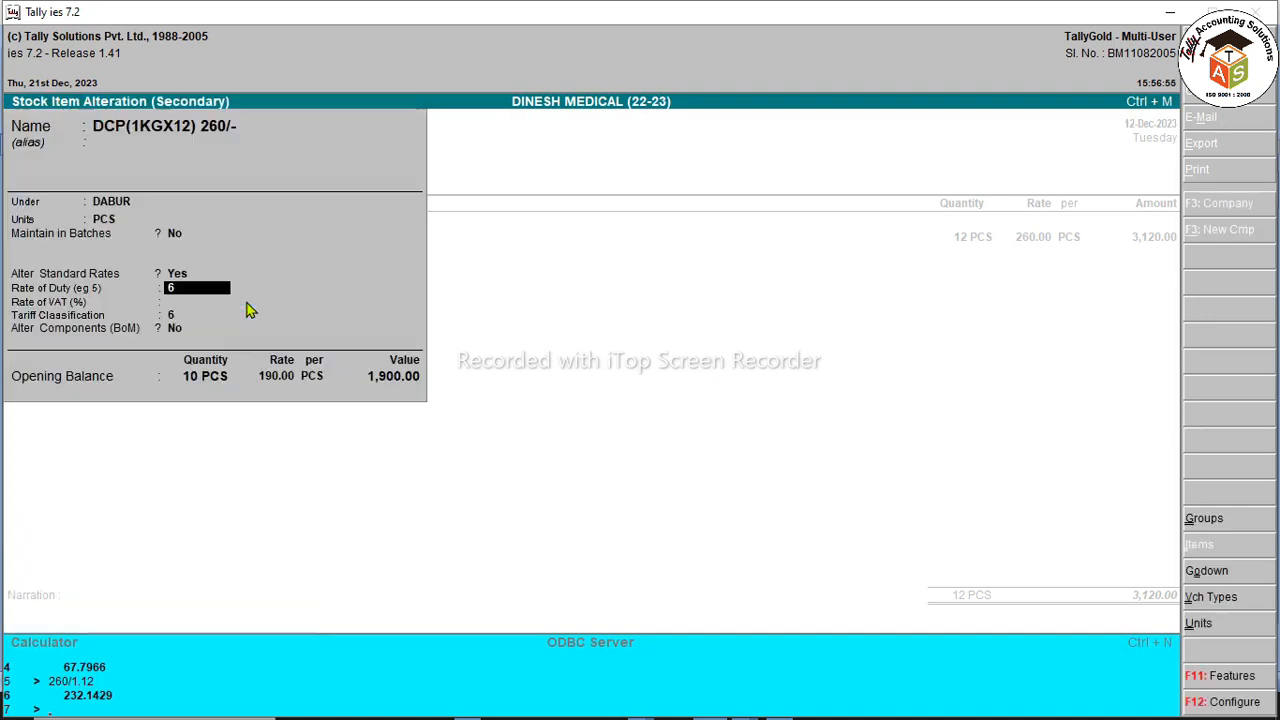
pyautogui.hotkey('ctrl', 'a')
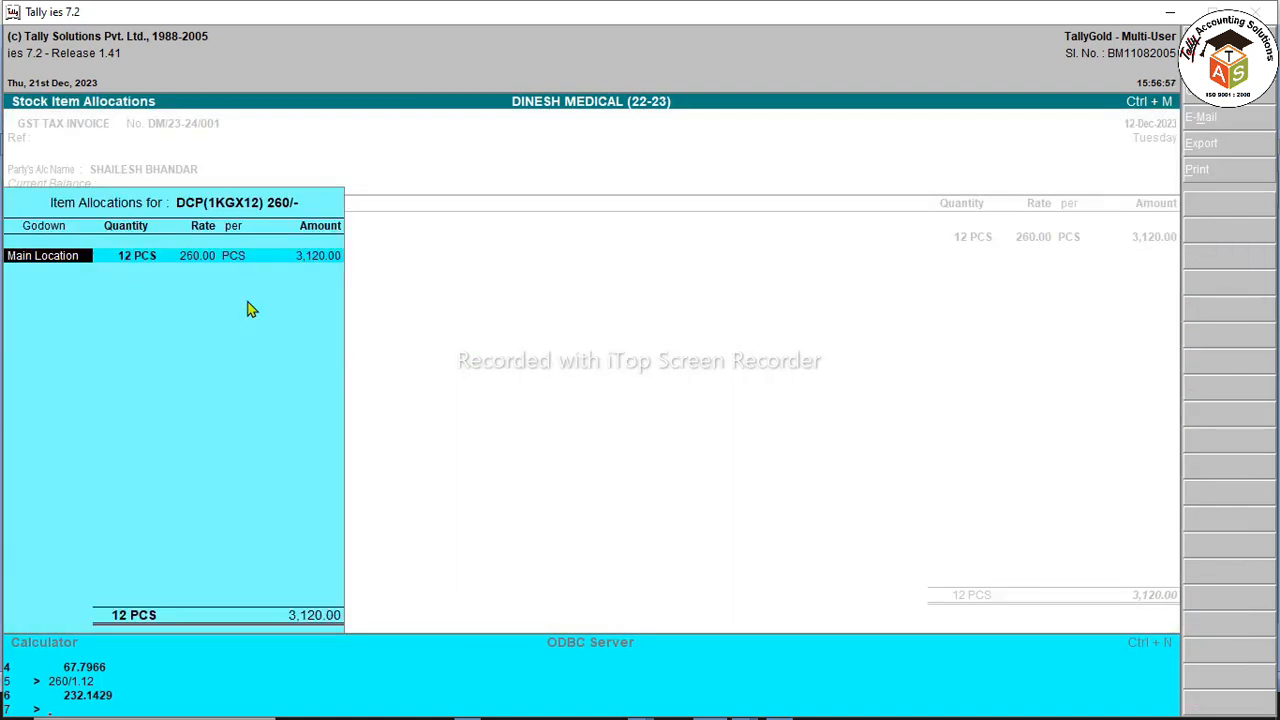
pyautogui.press('Return')
pyautogui.press('Return')
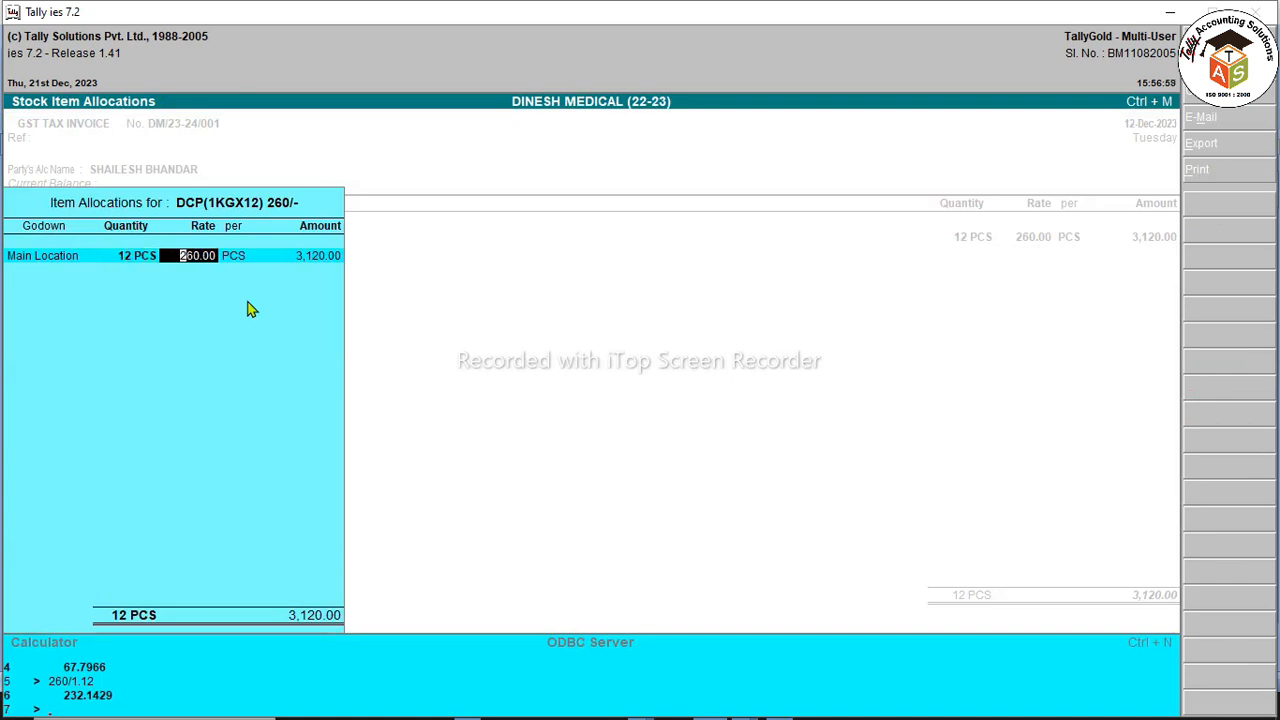
# Step: Set the DCP allocation rate to 232.14, making the amount 2,785.68
pyautogui.write('232.14')
pyautogui.press('Return')
pyautogui.press('Return')
pyautogui.press('Return')
pyautogui.press('Return')
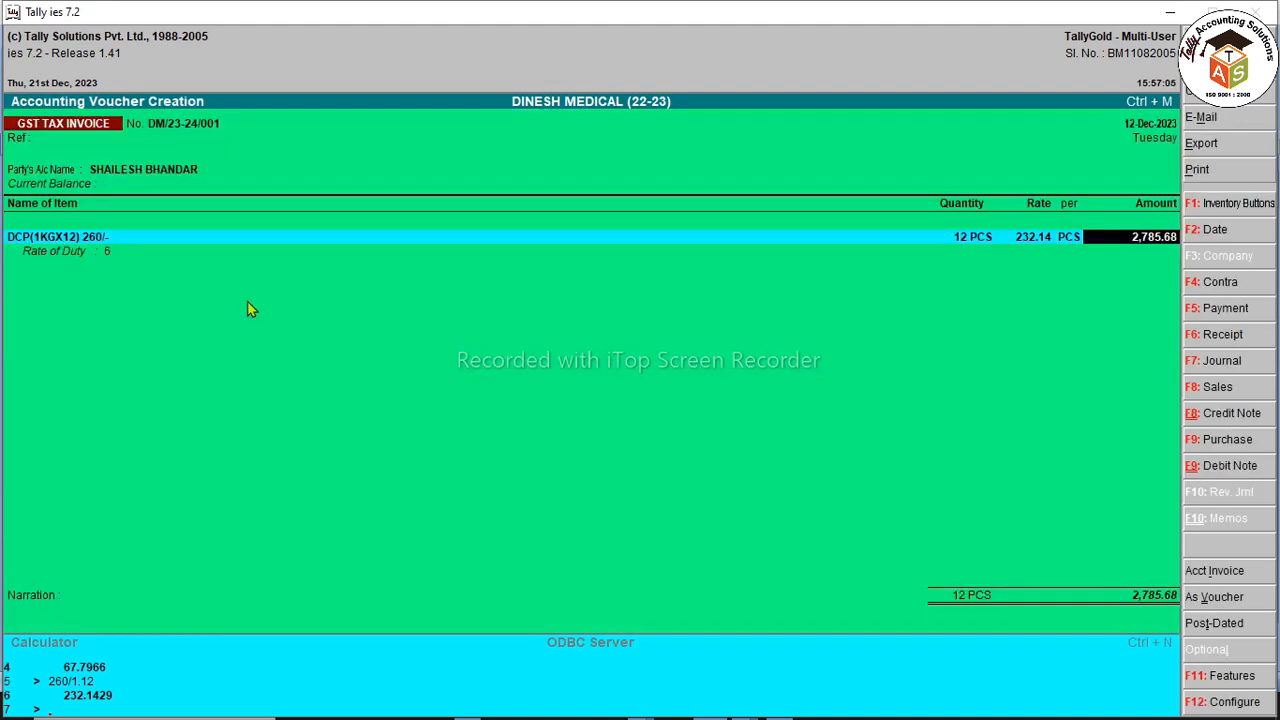
pyautogui.press('Return')
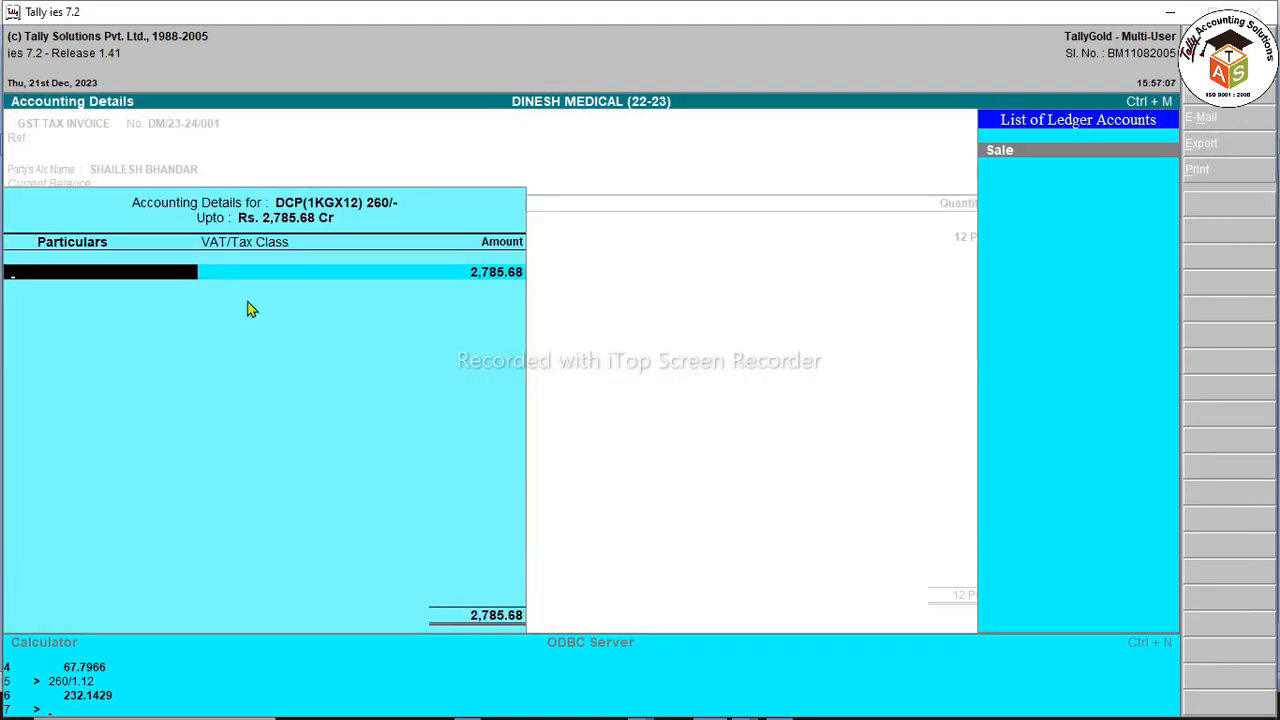
# Step: Create sales ledger SALE 12% under Sales Accounts, marked as used in VAT returns
pyautogui.hotkey('alt', 'c')
pyautogui.write('SALE 12')
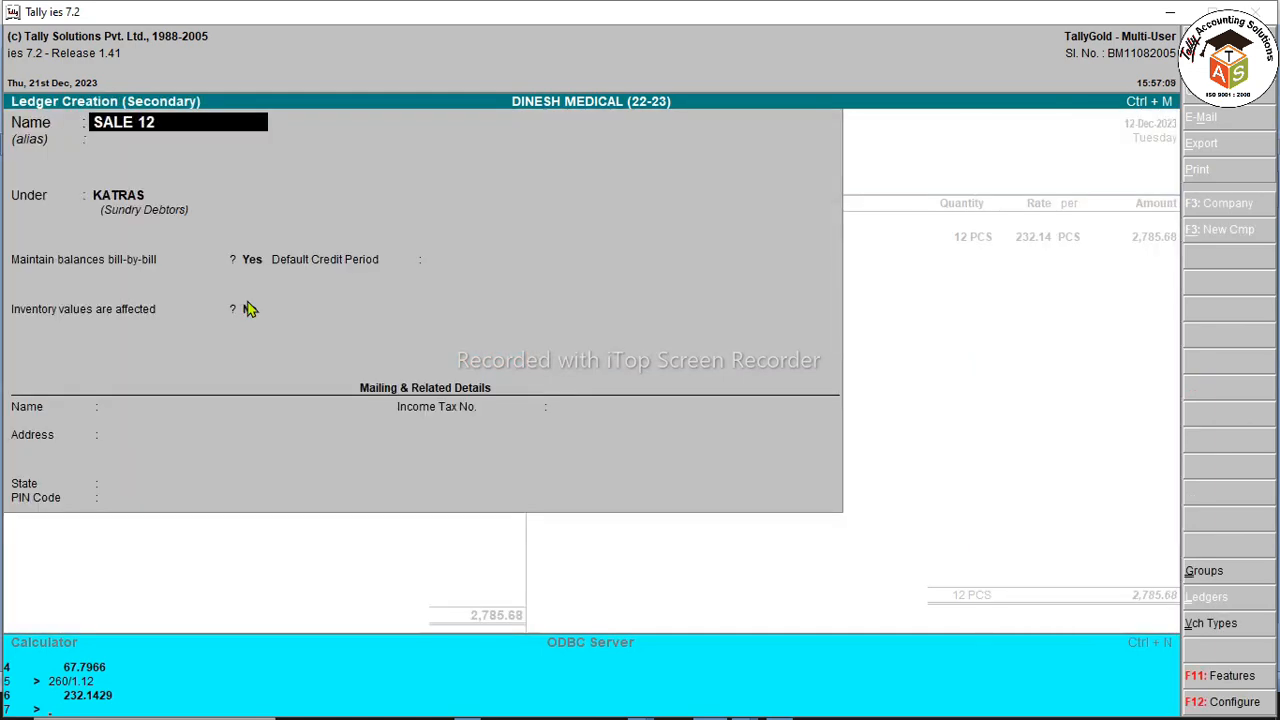
pyautogui.write('%')
pyautogui.press('Return')
pyautogui.write('SA')
pyautogui.press('Down')
pyautogui.press('Down')
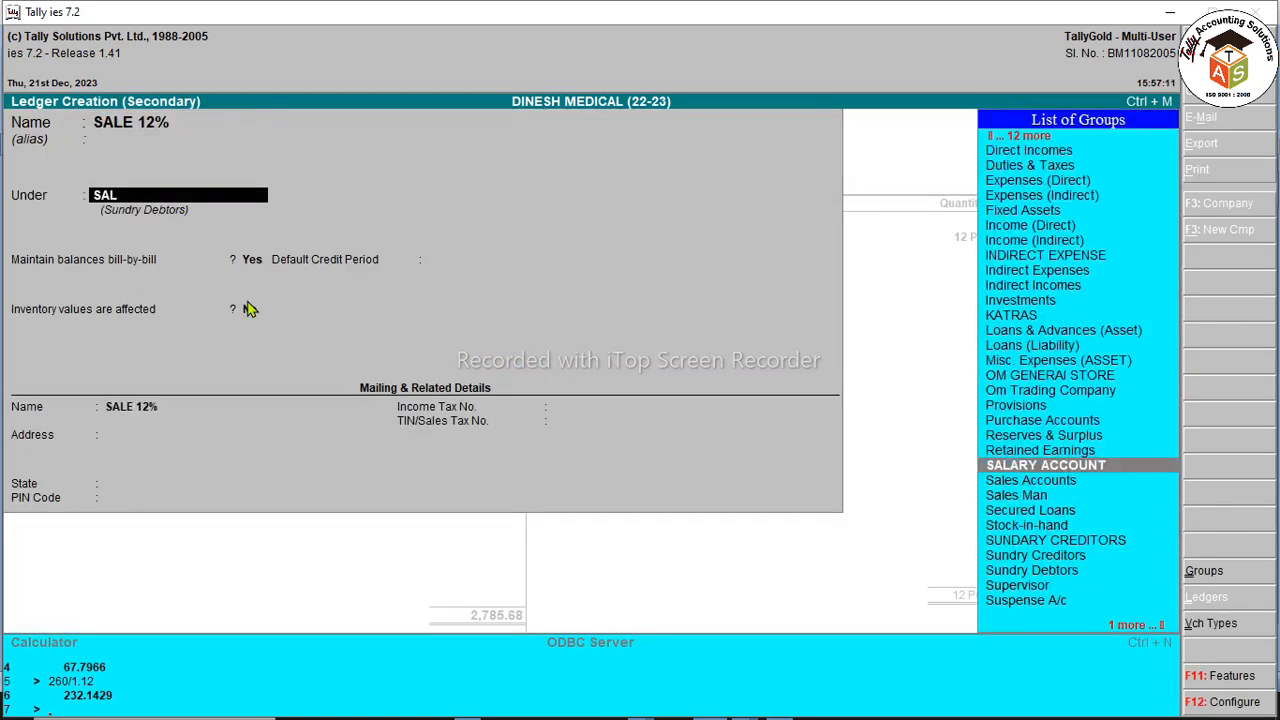
pyautogui.press('Return')
pyautogui.press('Up')
pyautogui.press('Return')
pyautogui.press('y')
pyautogui.press('Return')
pyautogui.press('Return')
pyautogui.press('Return')
pyautogui.press('Return')
pyautogui.press('Return')
pyautogui.press('Return')
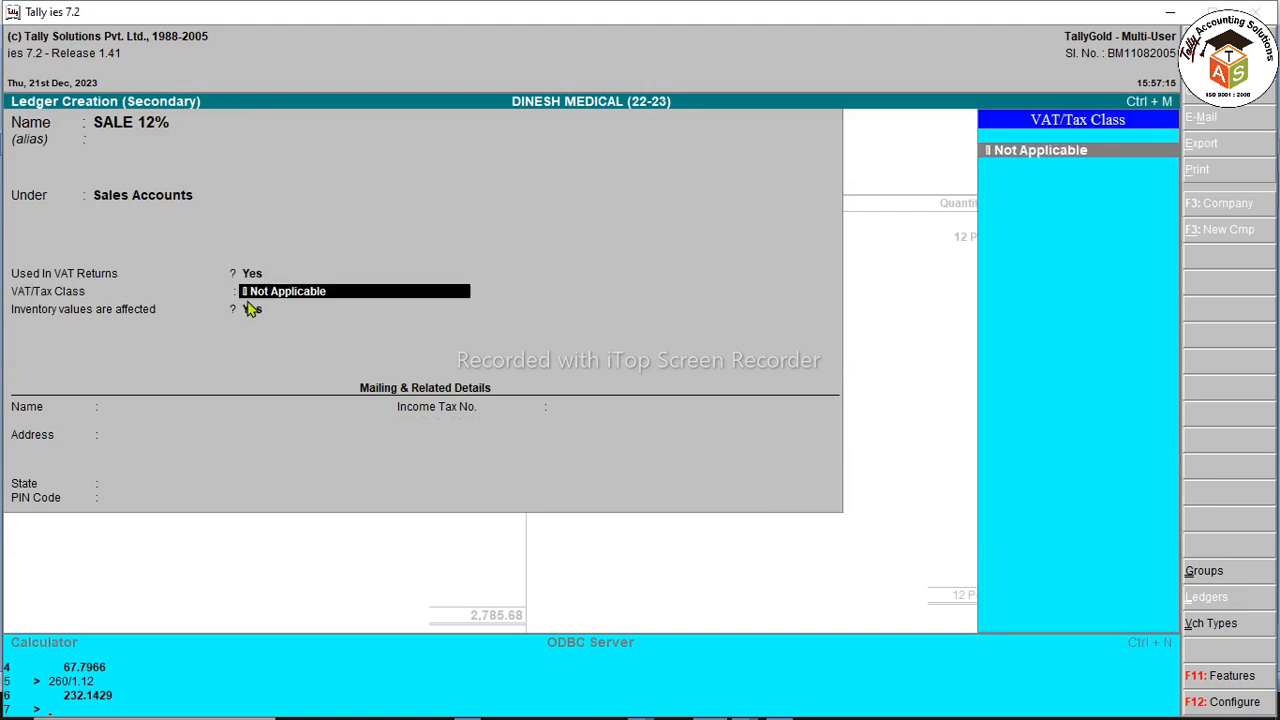
# Step: Add C GST 6%, S GST 6% and ROUND OFF ledgers so the invoice totals 3,120.00
pyautogui.press('Return')
pyautogui.write('cg')
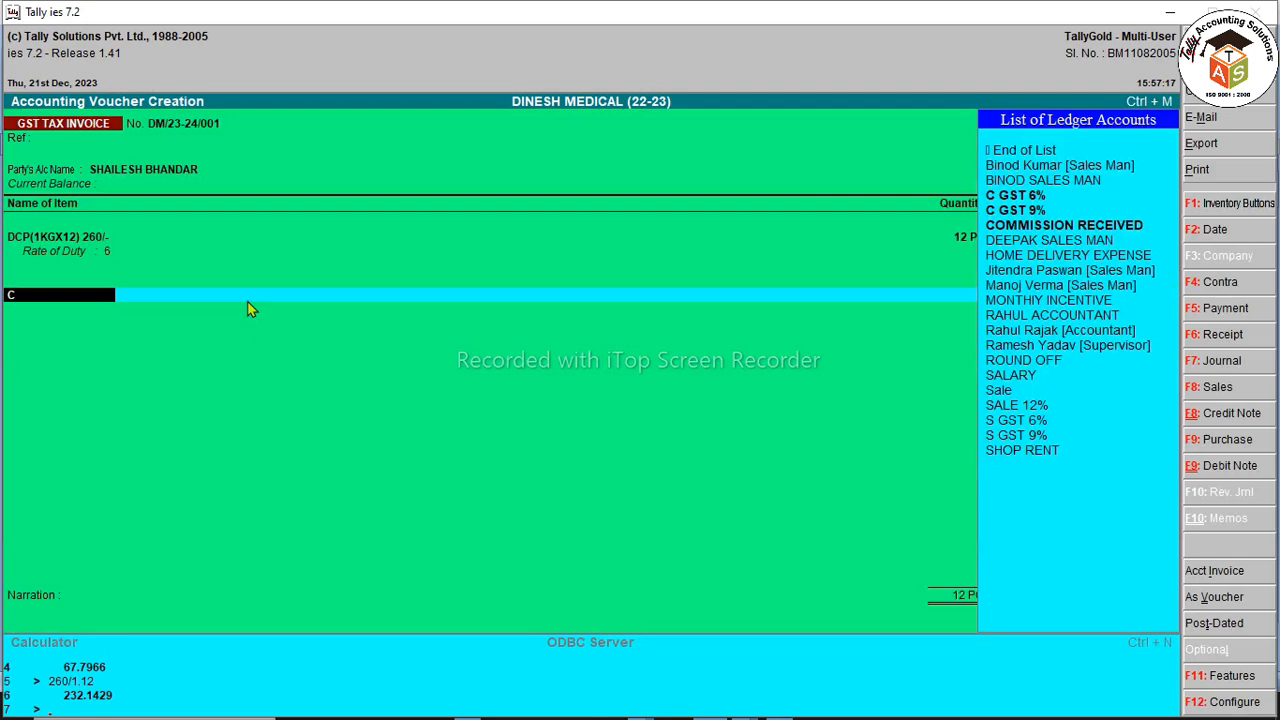
pyautogui.press('Return')
pyautogui.write('sg')
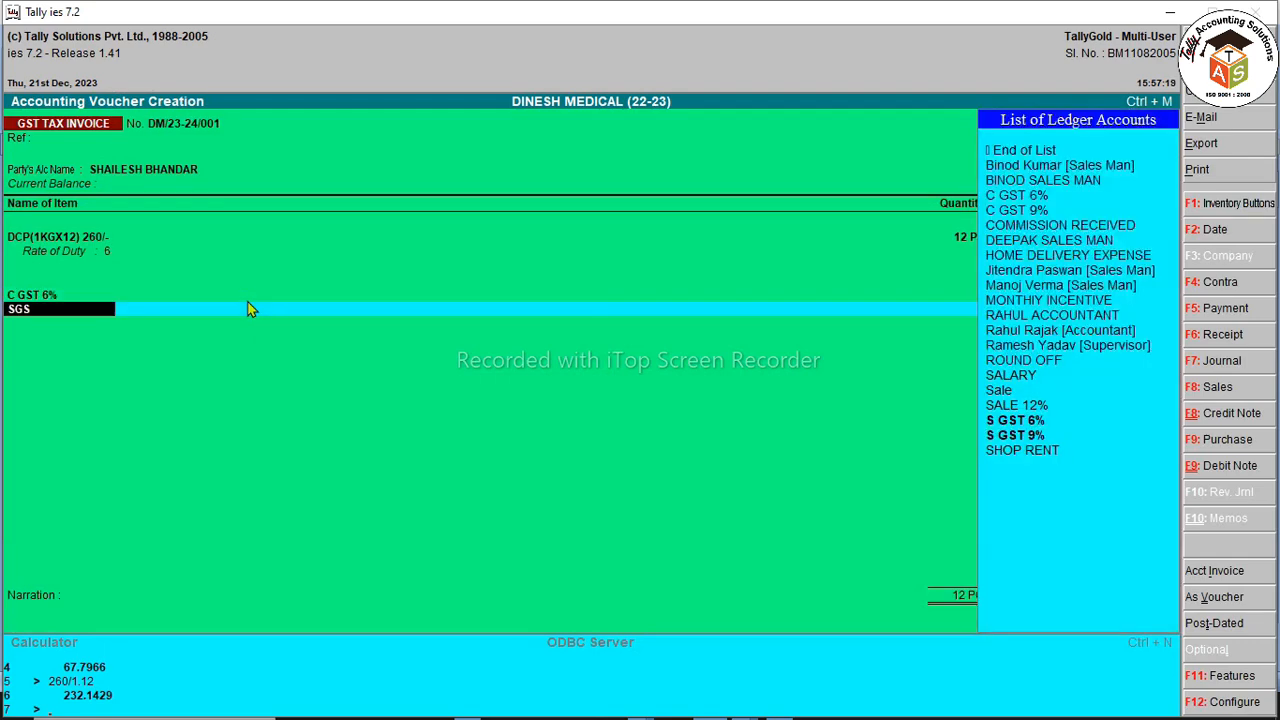
pyautogui.press('Return')
pyautogui.press('Return')
pyautogui.write('ro')
pyautogui.press('Return')
pyautogui.press('Return')
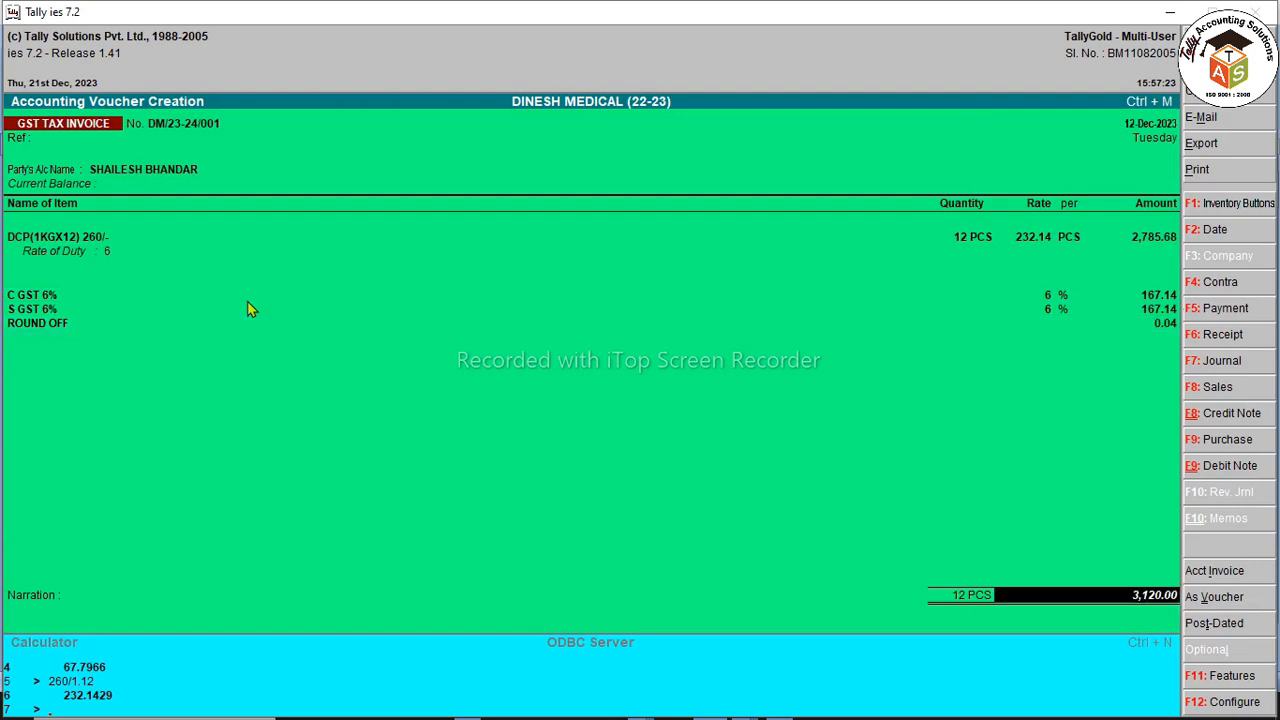
pyautogui.press('Return')
pyautogui.press('Return')
# Step: Save invoice DM/23-24/001 without printing and begin the next invoice for ANMOL COMPUTER
pyautogui.press('Return')
pyautogui.press('Return')
pyautogui.press('Return')
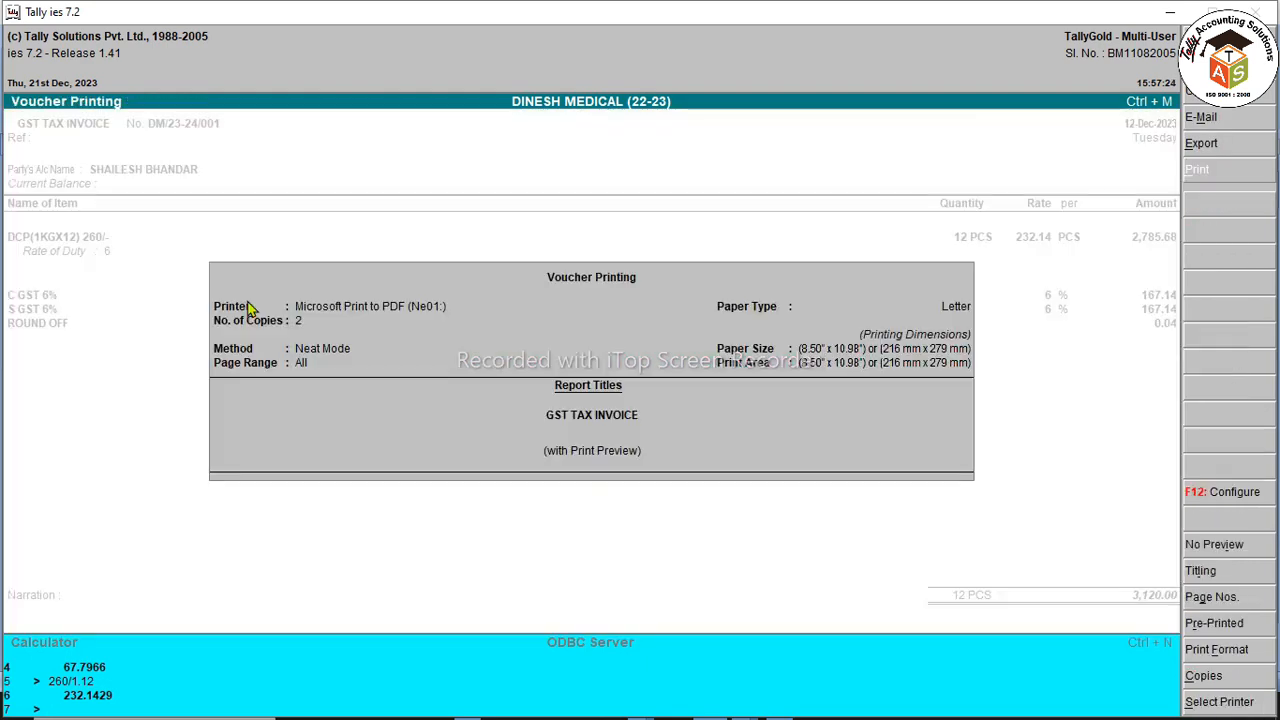
pyautogui.press('n')
pyautogui.press('F2')
pyautogui.press('Return')
pyautogui.press('Return')
pyautogui.press('Return')
pyautogui.press('Return')
pyautogui.press('Down')
pyautogui.press('Down')
pyautogui.press('Down')
pyautogui.press('Down')
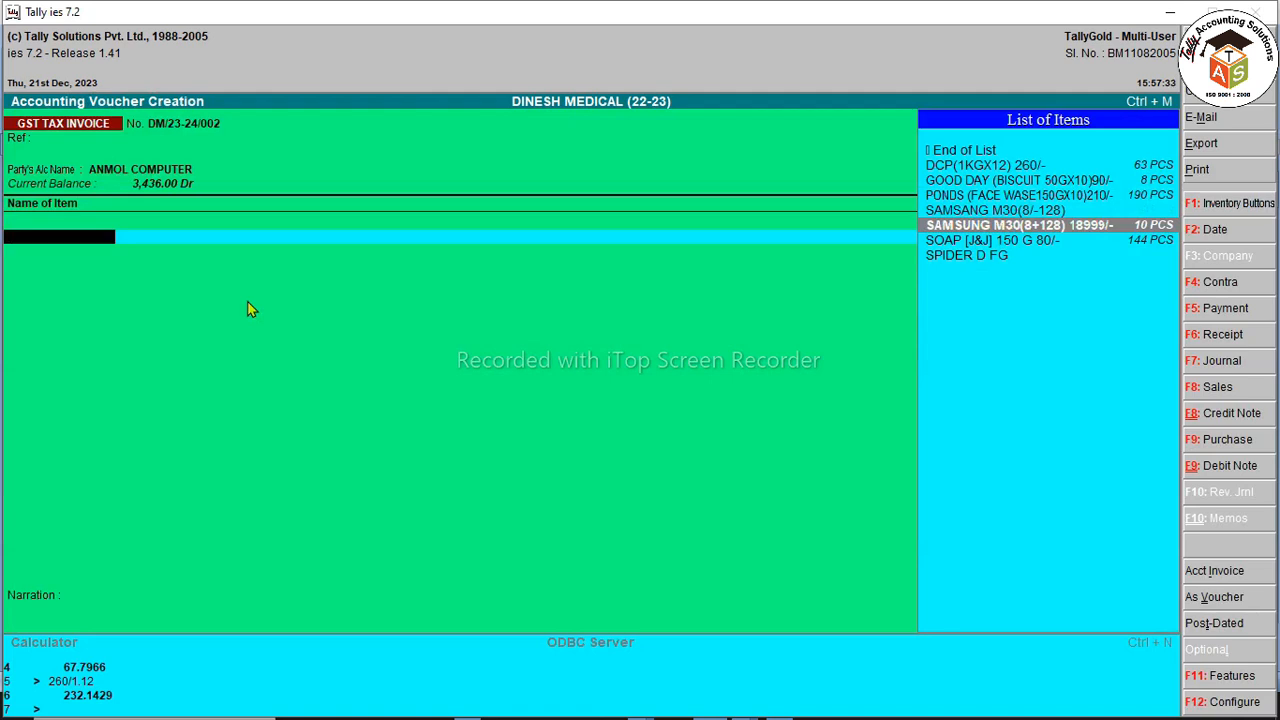
# Step: Try the SAMSUNG M30 and SOAP [J&J] items, then remove them while keeping the invoice open
pyautogui.press('Return')
pyautogui.press('Escape')
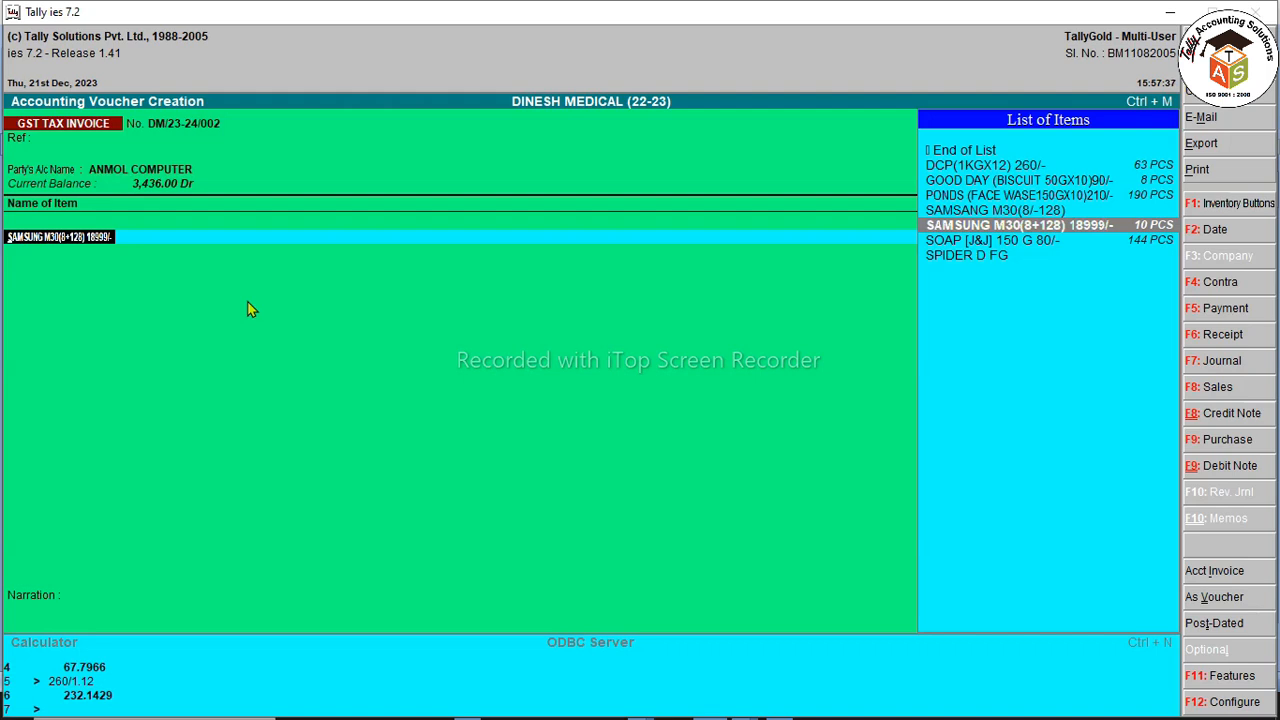
pyautogui.press('Up')
pyautogui.press('Up')
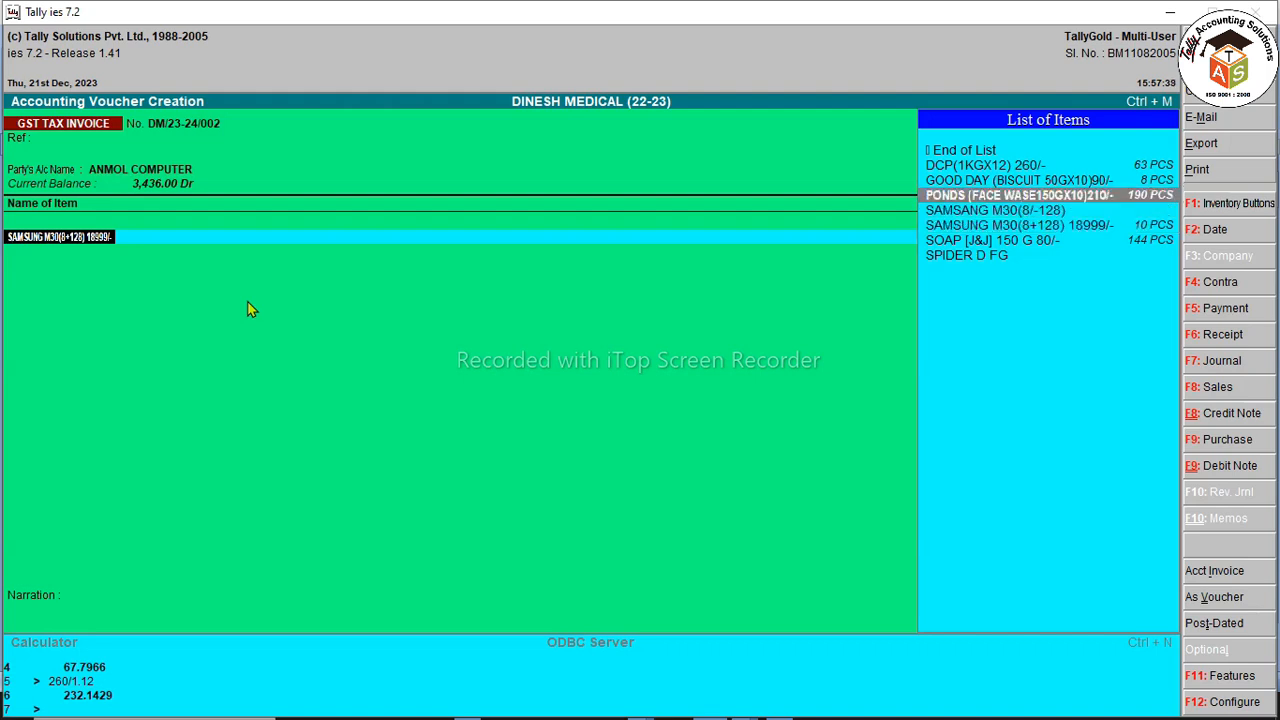
pyautogui.press('Down')
pyautogui.press('Down')
pyautogui.press('Down')
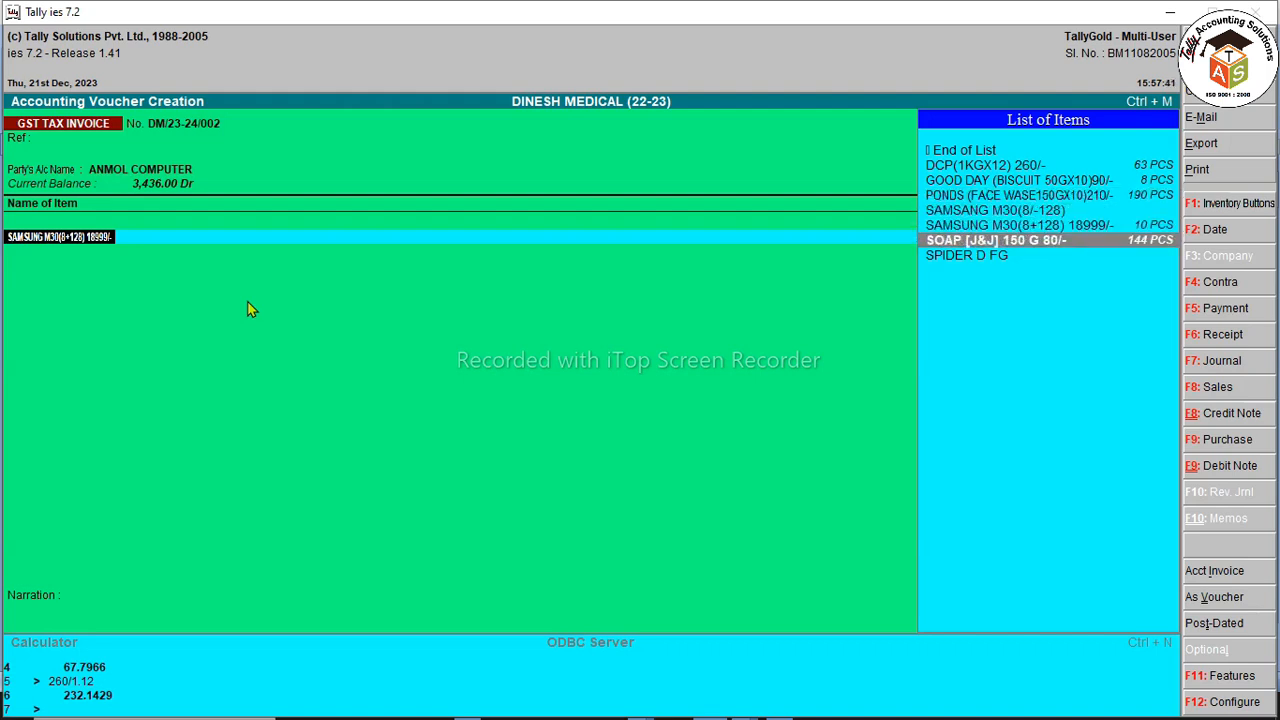
pyautogui.press('Return')
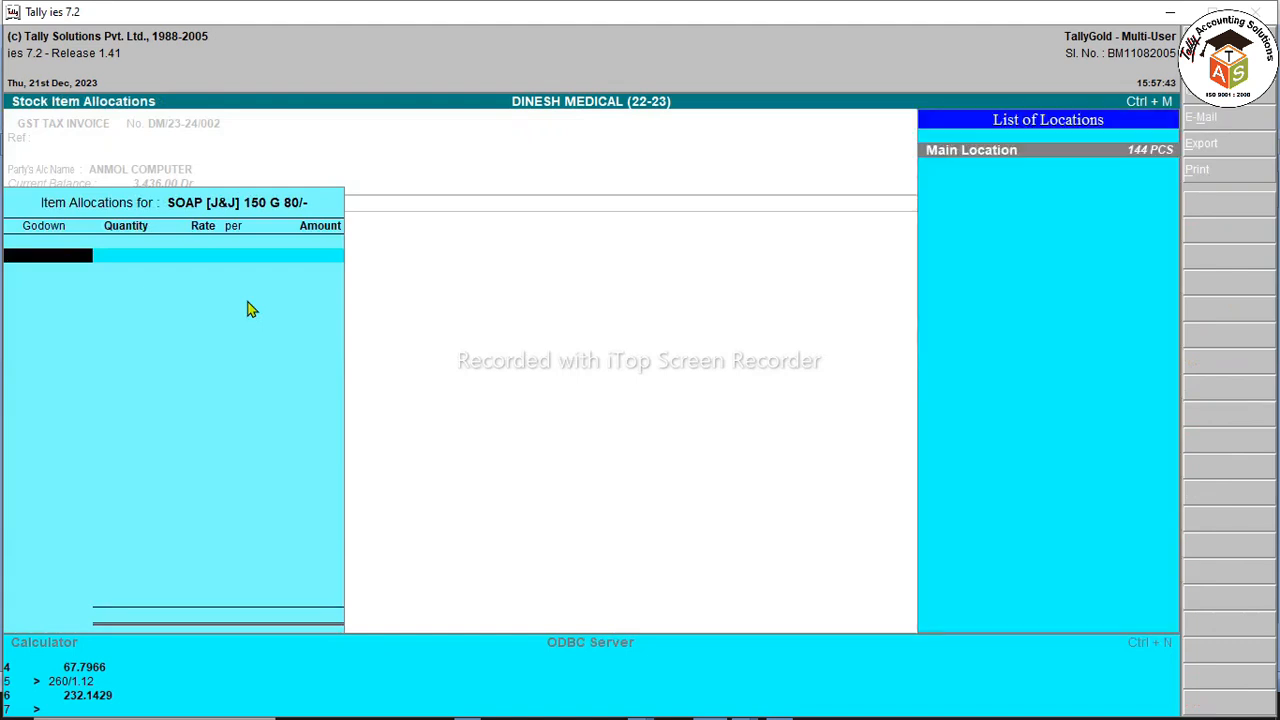
pyautogui.press('Return')
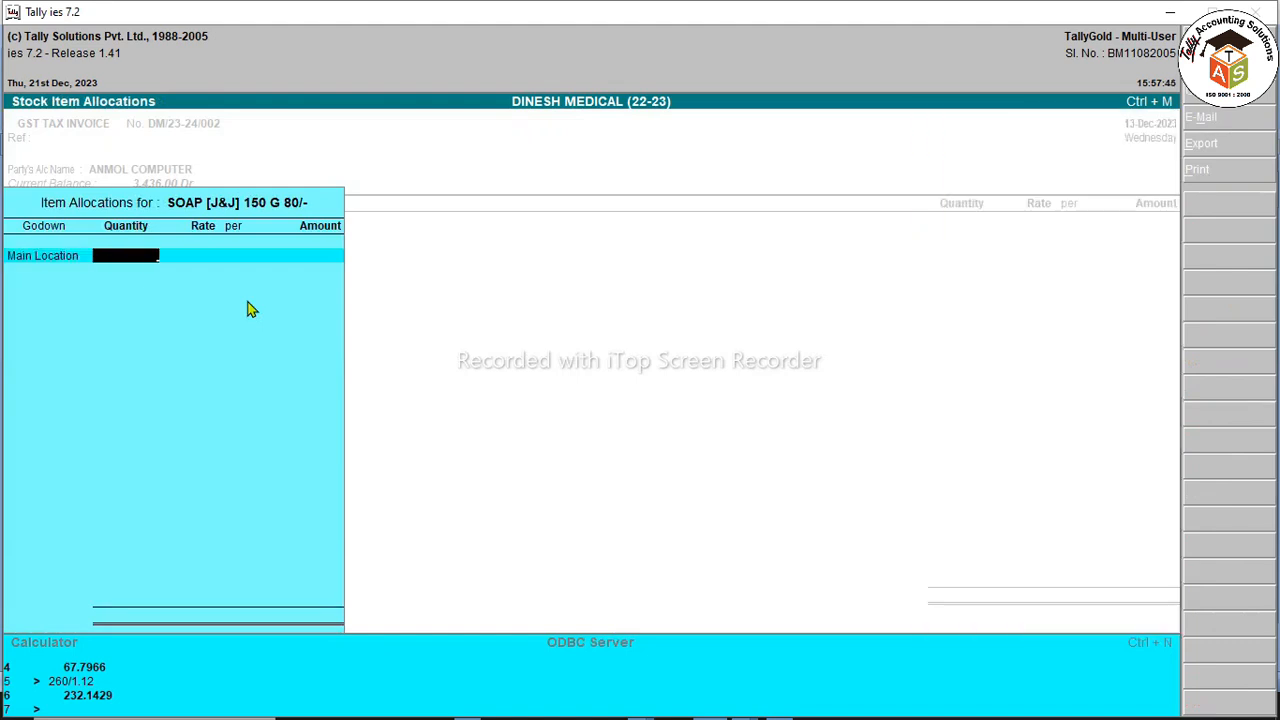
pyautogui.write('12')
pyautogui.press('Escape')
pyautogui.press('Escape')
pyautogui.press('Return')
pyautogui.press('Escape')
pyautogui.press('Escape')
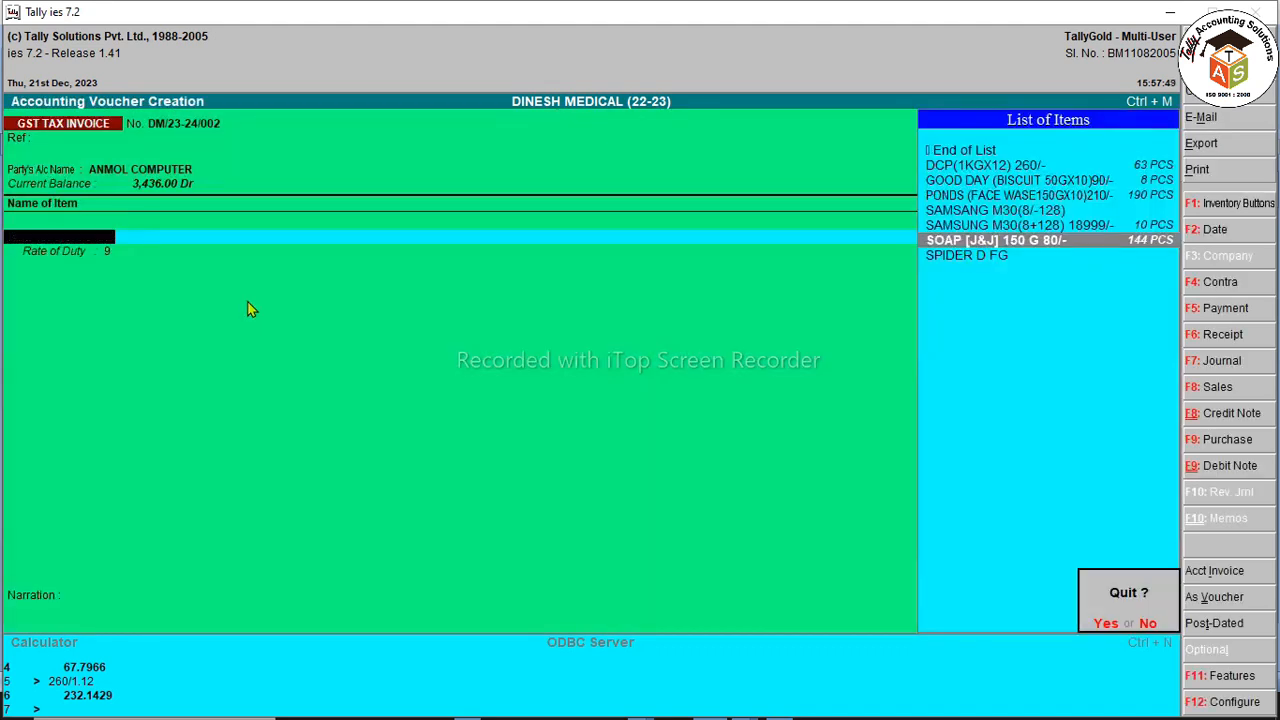
pyautogui.press('n')
# Step: Add 12 PCS of DCP(1KGX12) 260/- from Main Location at 232.14, totalling 2,785.68
pyautogui.press('Up')
pyautogui.press('Up')
pyautogui.press('Up')
pyautogui.press('Up')
pyautogui.press('Up')
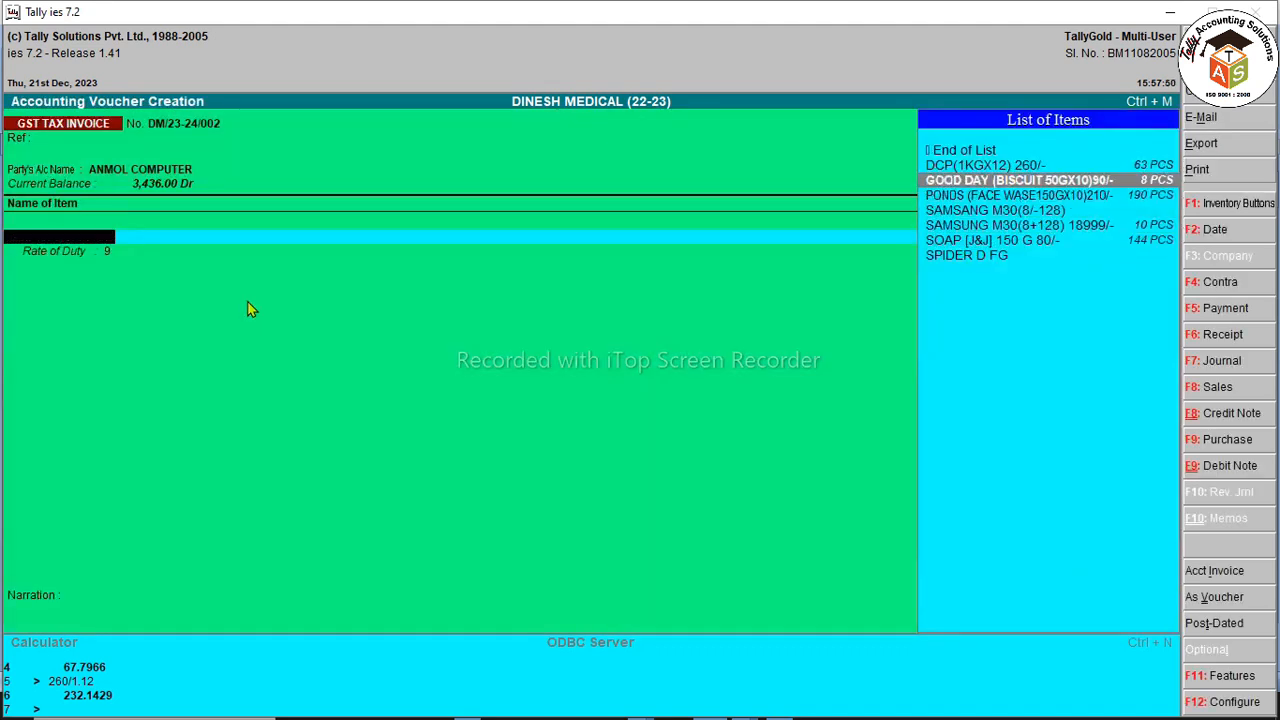
pyautogui.press('Return')
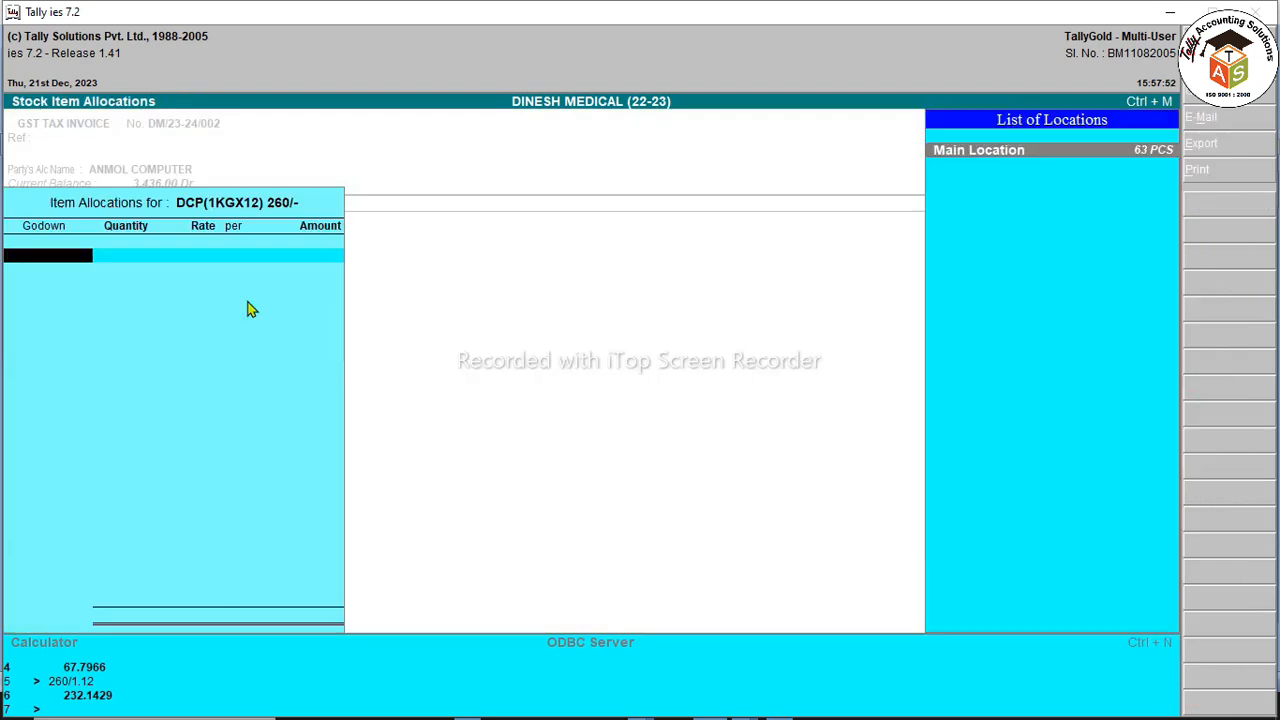
pyautogui.press('Return')
pyautogui.press('Return')
pyautogui.press('BackSpace')
pyautogui.press('Return')
pyautogui.press('Return')
pyautogui.write('12')
pyautogui.press('Return')
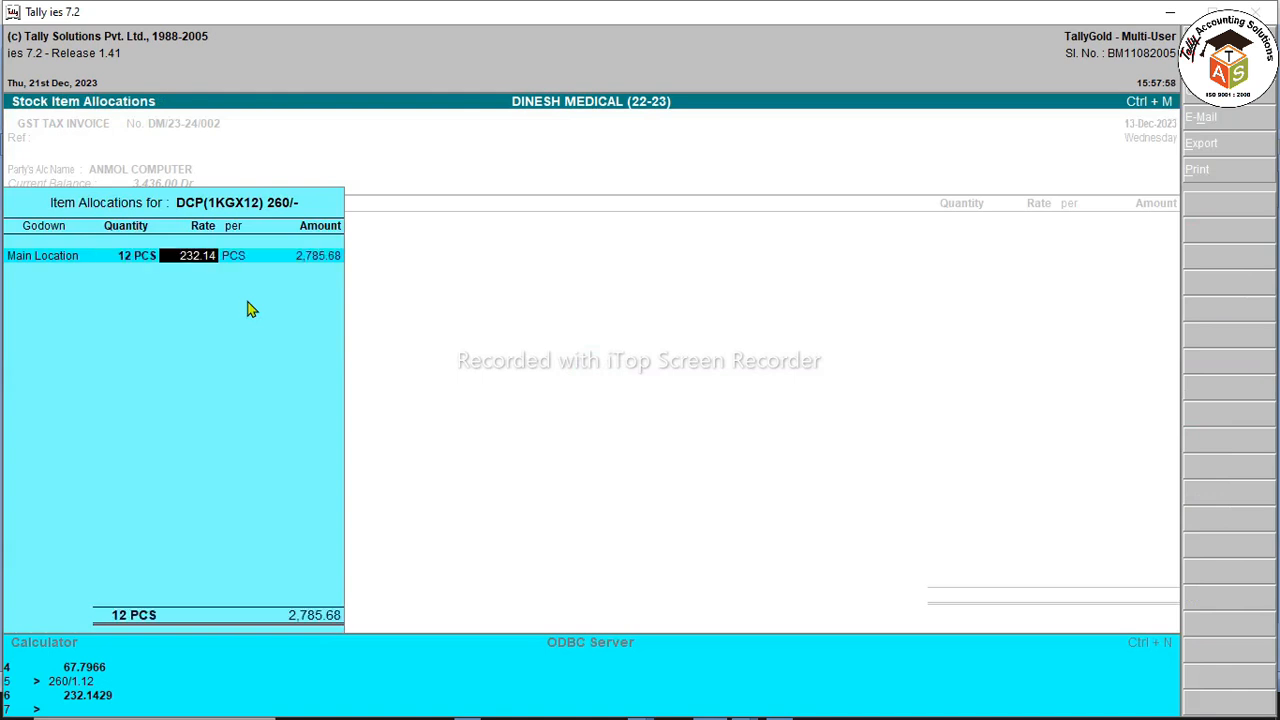
pyautogui.press('Return')
pyautogui.press('Return')
pyautogui.press('Return')
pyautogui.press('Return')
# Step: Add C GST 6%, S GST 6% and a 0.04 ROUND OFF to the invoice
pyautogui.press('Return')
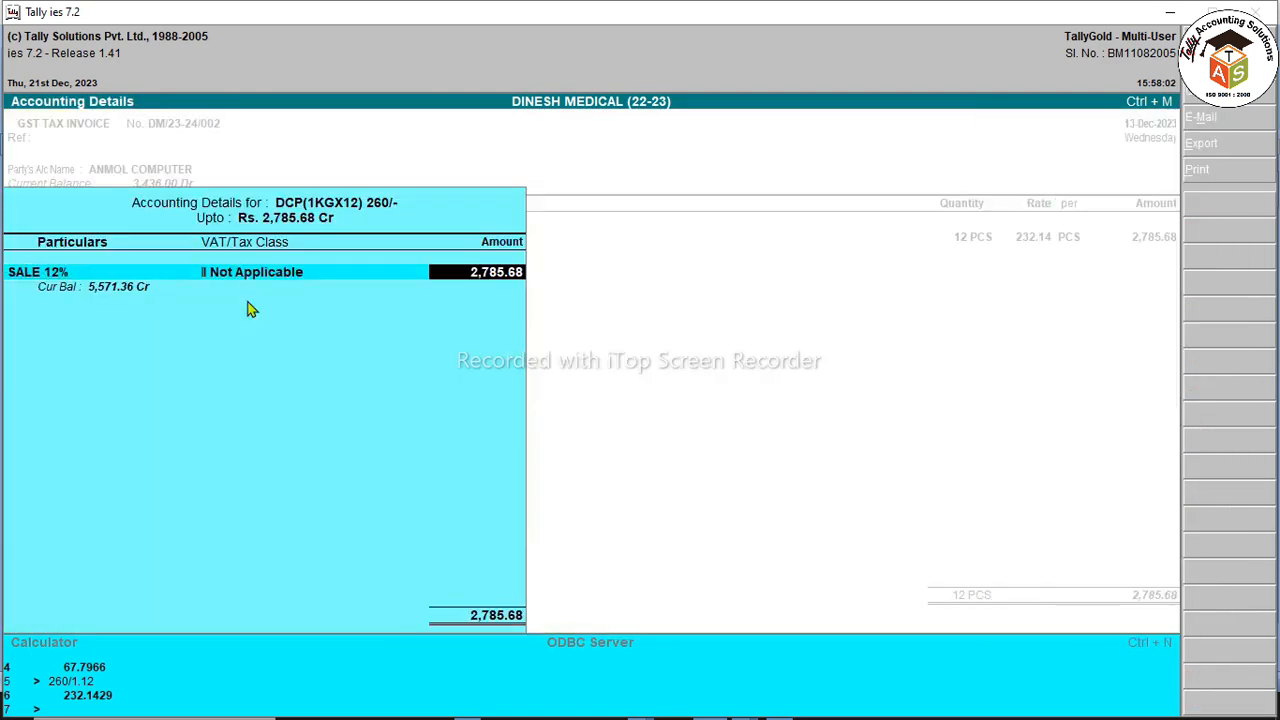
pyautogui.press('Return')
pyautogui.press('Return')
pyautogui.write('CG')
pyautogui.press('Return')
pyautogui.press('Return')
pyautogui.write('SG')
pyautogui.press('Up')
pyautogui.press('Return')
pyautogui.press('Return')
pyautogui.write('R')
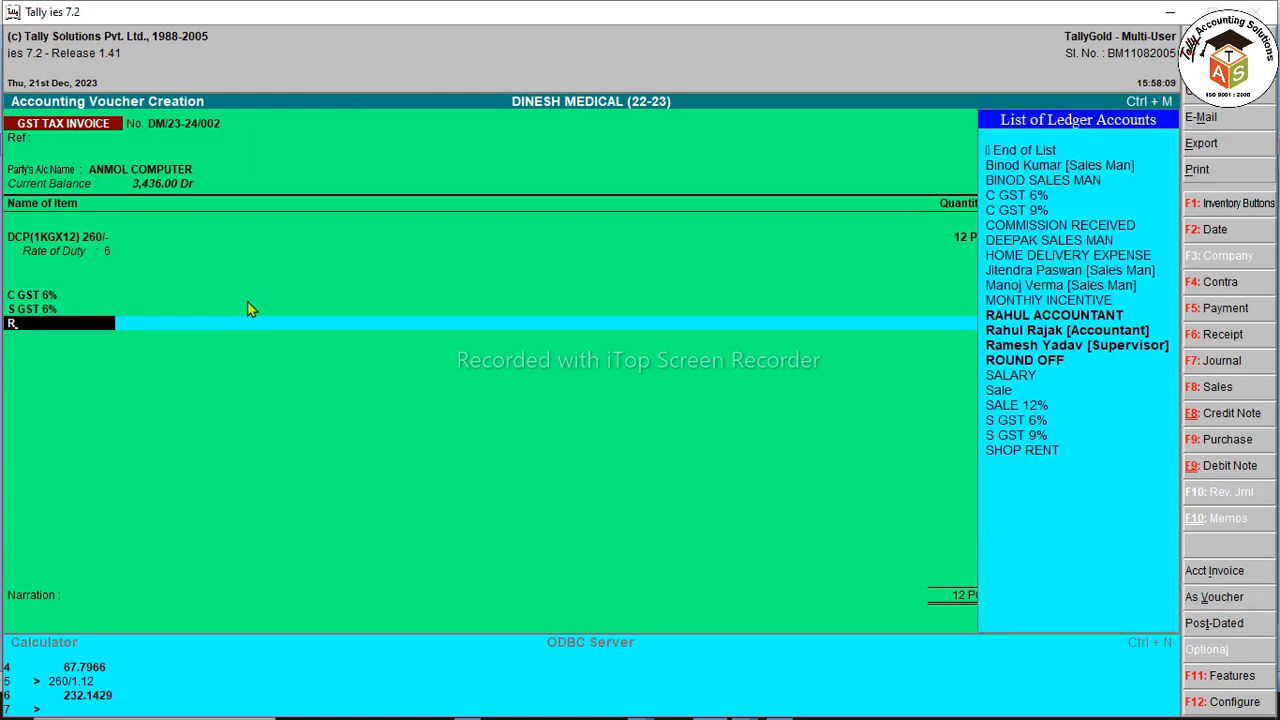
pyautogui.press('Return')
pyautogui.press('Escape')
pyautogui.press('Down')
pyautogui.press('Down')
pyautogui.press('Down')
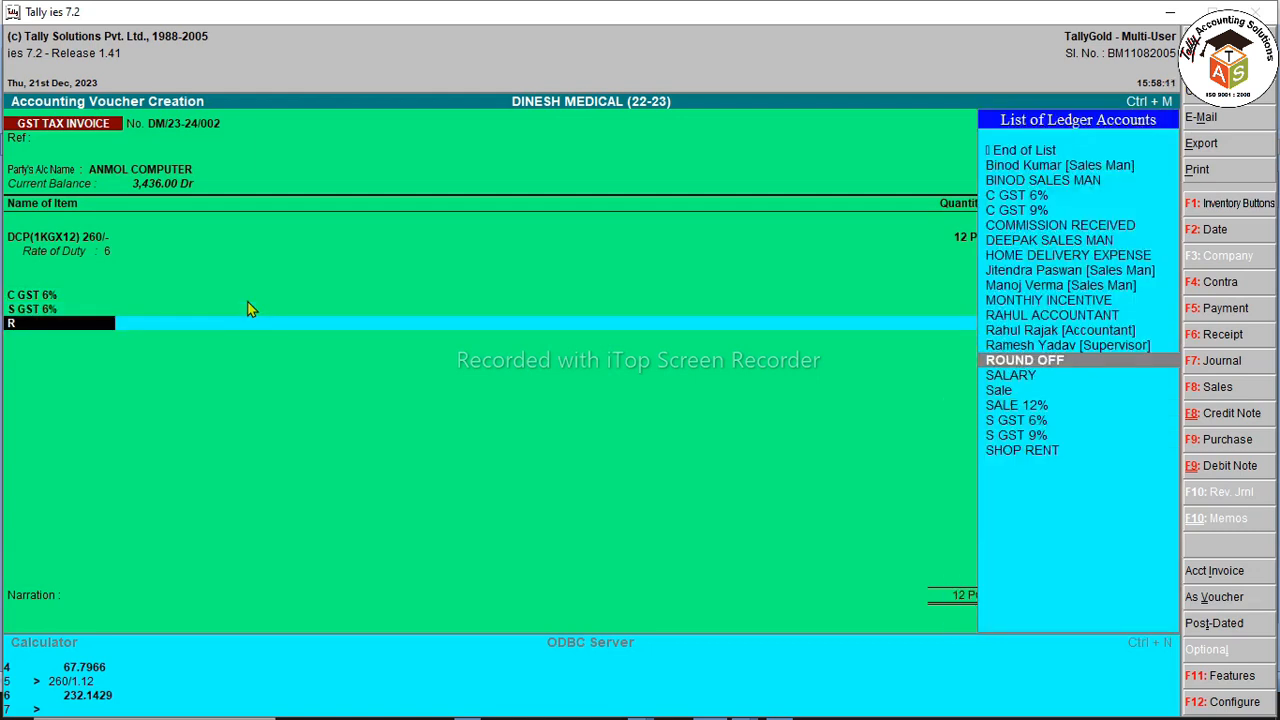
pyautogui.press('Return')
pyautogui.write('.04')
pyautogui.press('Return')
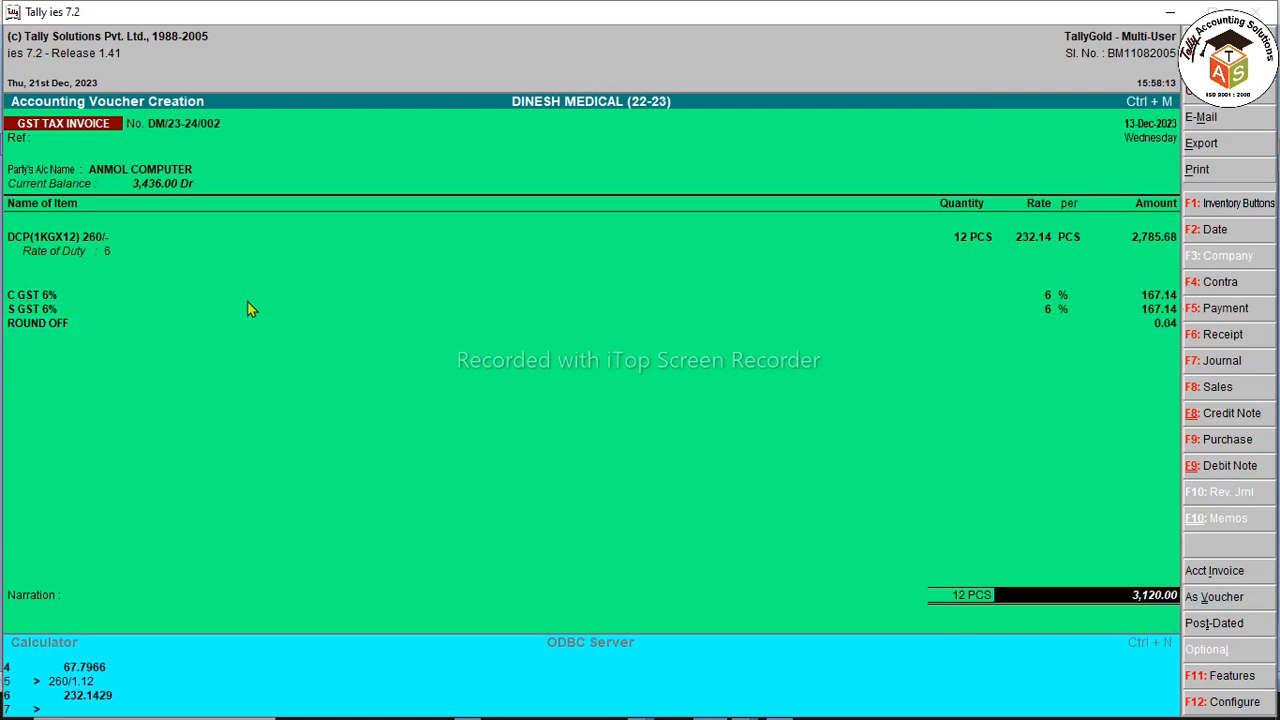
# Step: Save invoice DM/23-24/002 with bill reference DM/23-24/002, skip printing, and return to the Gateway
pyautogui.press('Return')
pyautogui.press('Return')
pyautogui.press('Return')
pyautogui.press('Return')
pyautogui.press('Return')
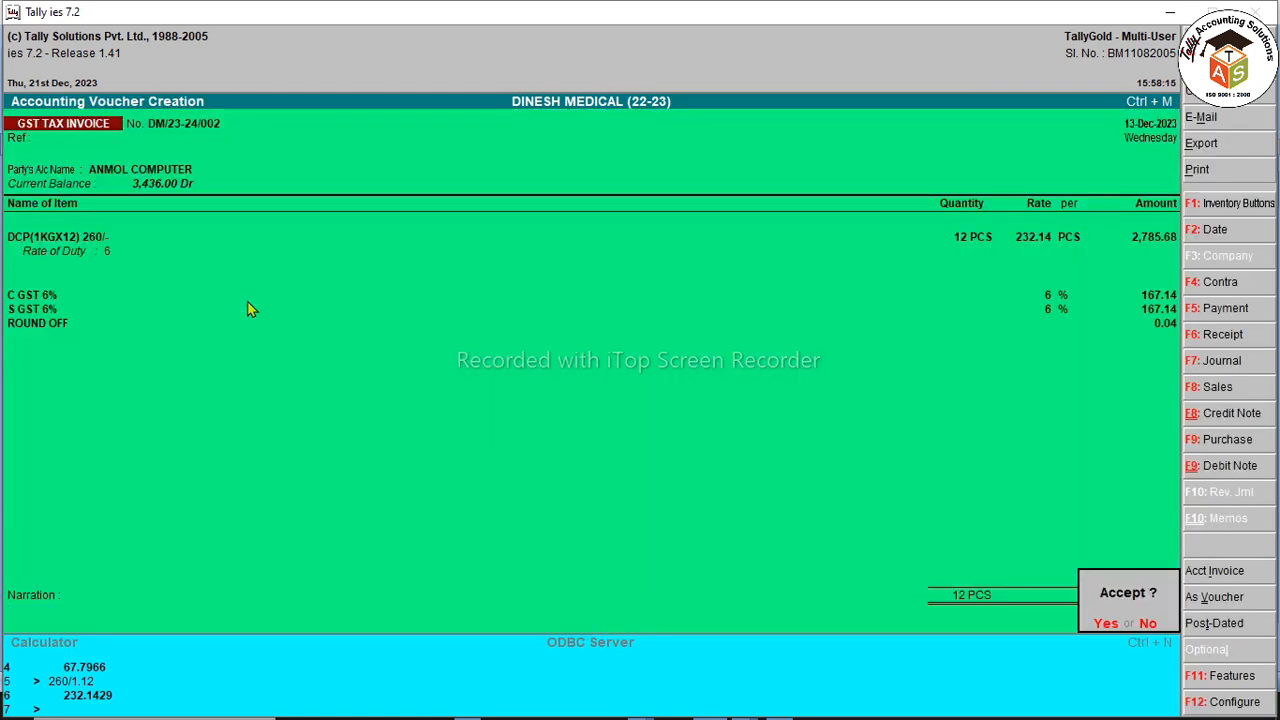
pyautogui.press('Return')
pyautogui.press('Escape')
pyautogui.press('Escape')
pyautogui.press('Return')
pyautogui.press('Escape')
pyautogui.press('Escape')
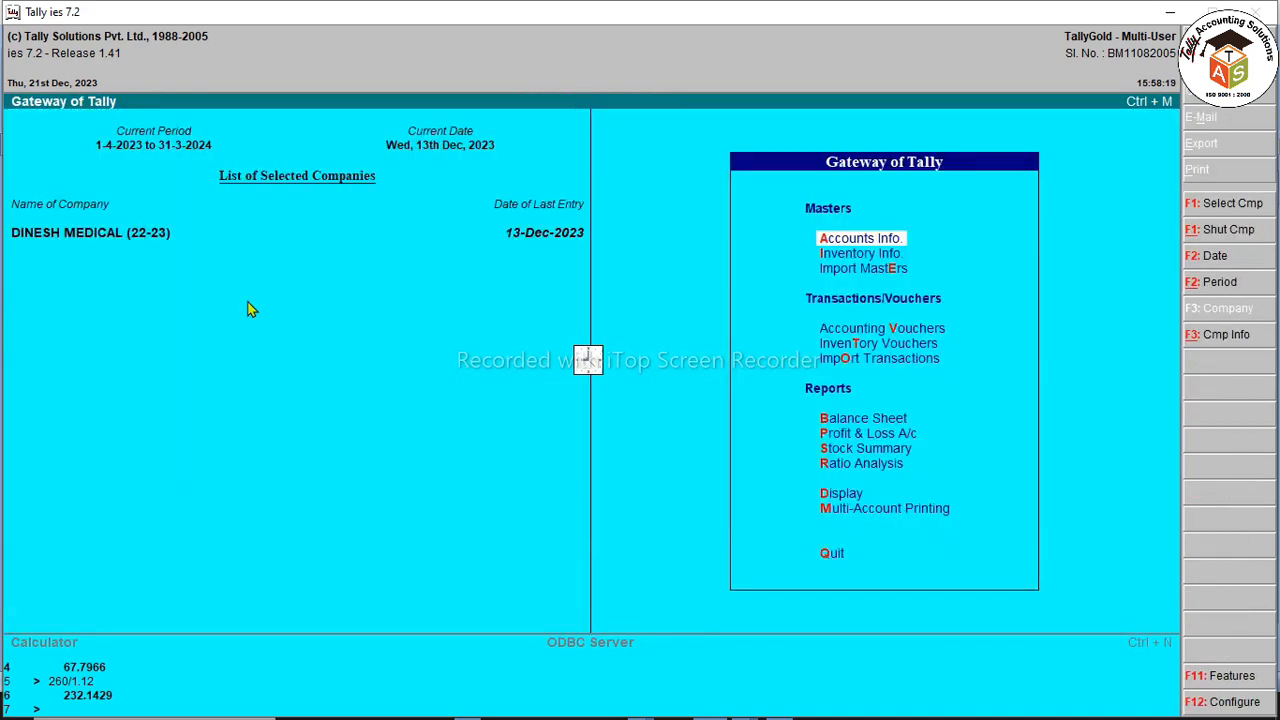
# Step: Drill from the Balance Sheet through Current Assets and Sundry Debtors into the KATRAS group balances
pyautogui.press('b')
pyautogui.press('Right')
pyautogui.press('Down')
pyautogui.press('Return')
pyautogui.press('Down')
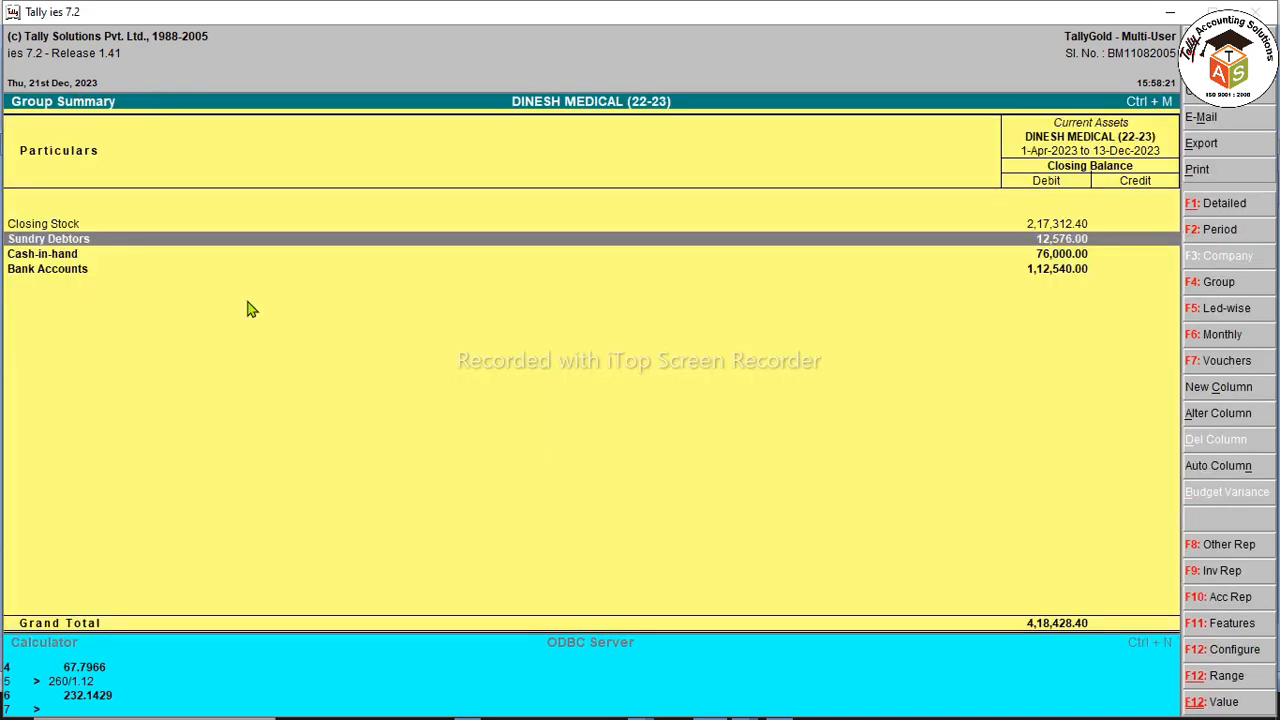
pyautogui.press('Return')
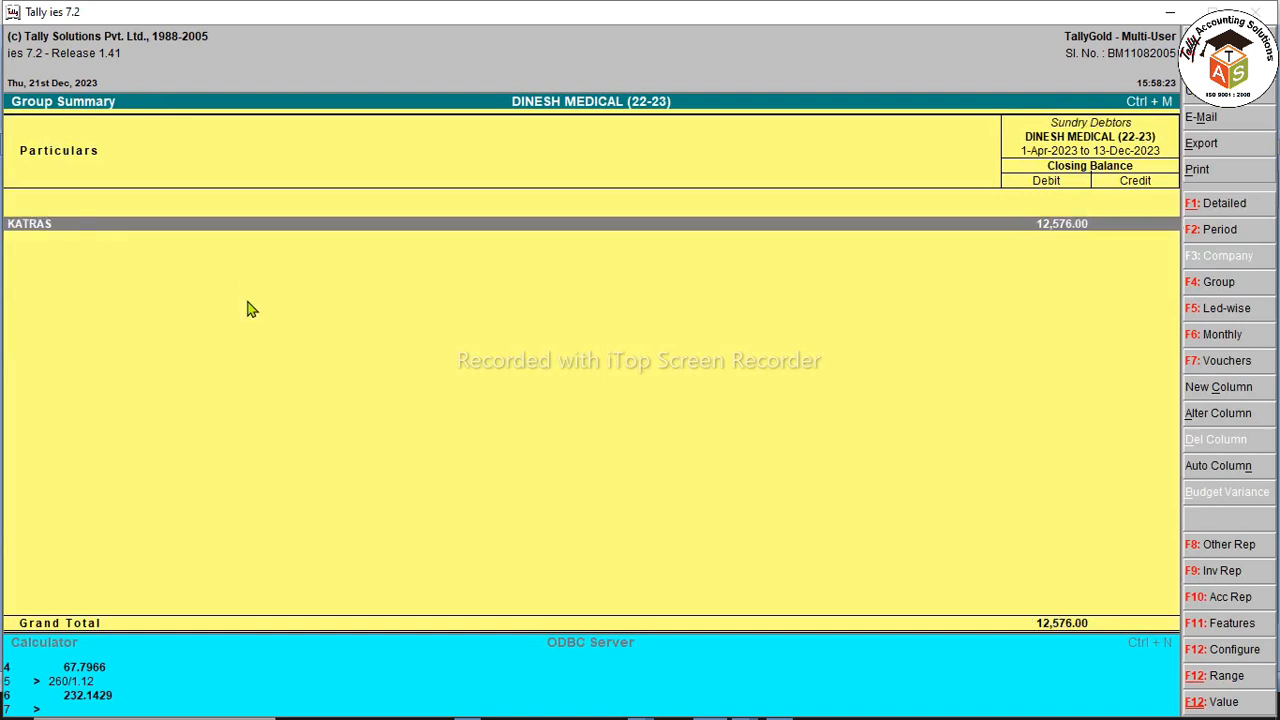
pyautogui.press('Return')
# Step: Open KATRAS Bill-wise Details outstandings as a bill-by-bill list and select the ANMOL COMPUTER bills
pyautogui.press('F8')
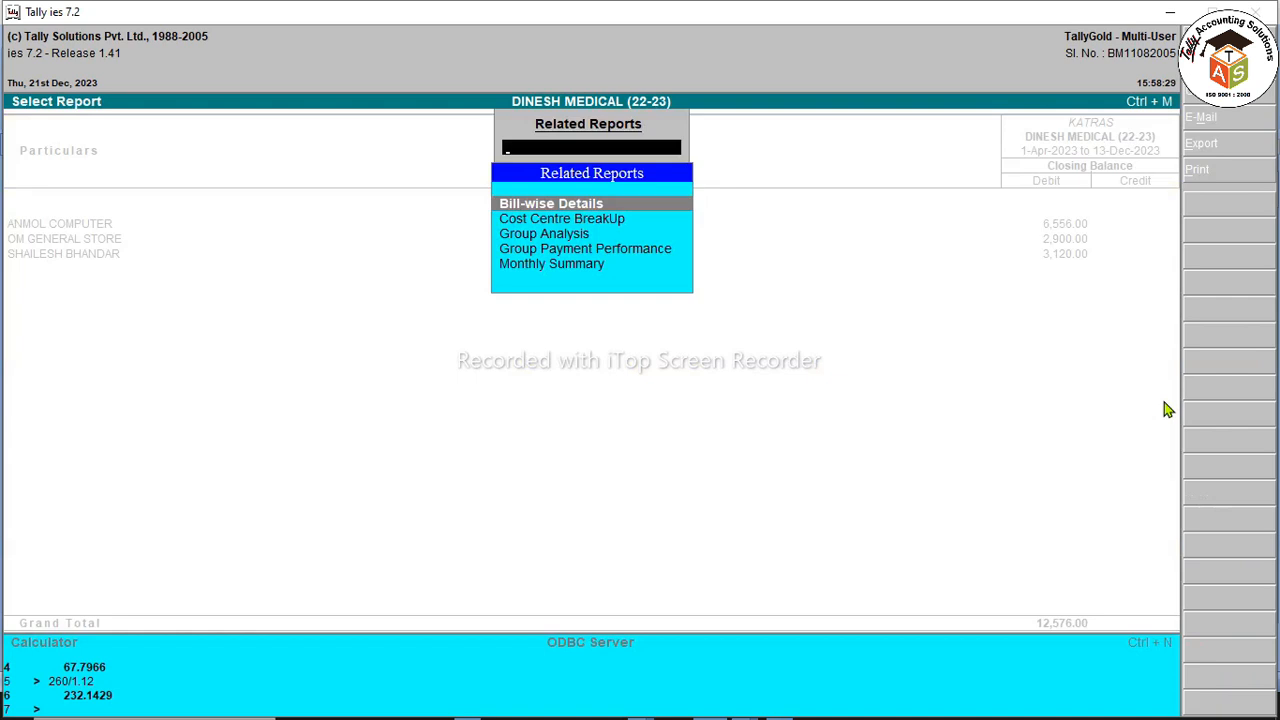
pyautogui.press('Return')
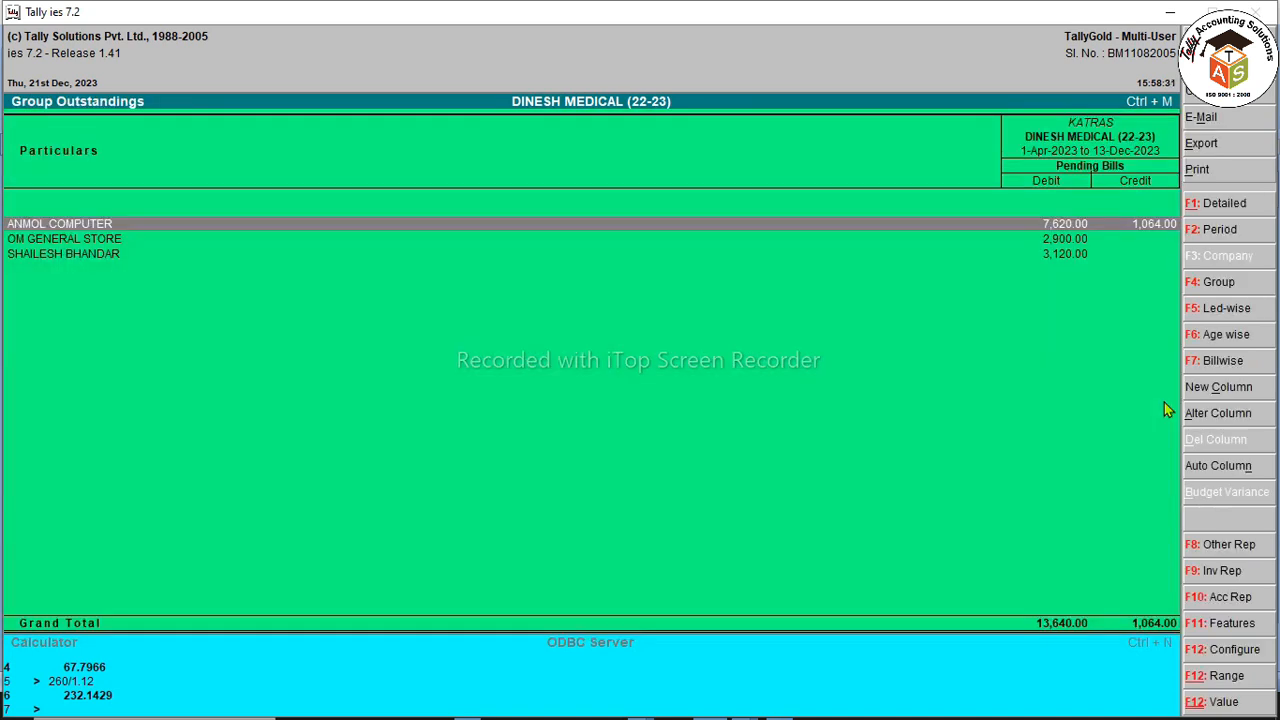
pyautogui.press('F7')
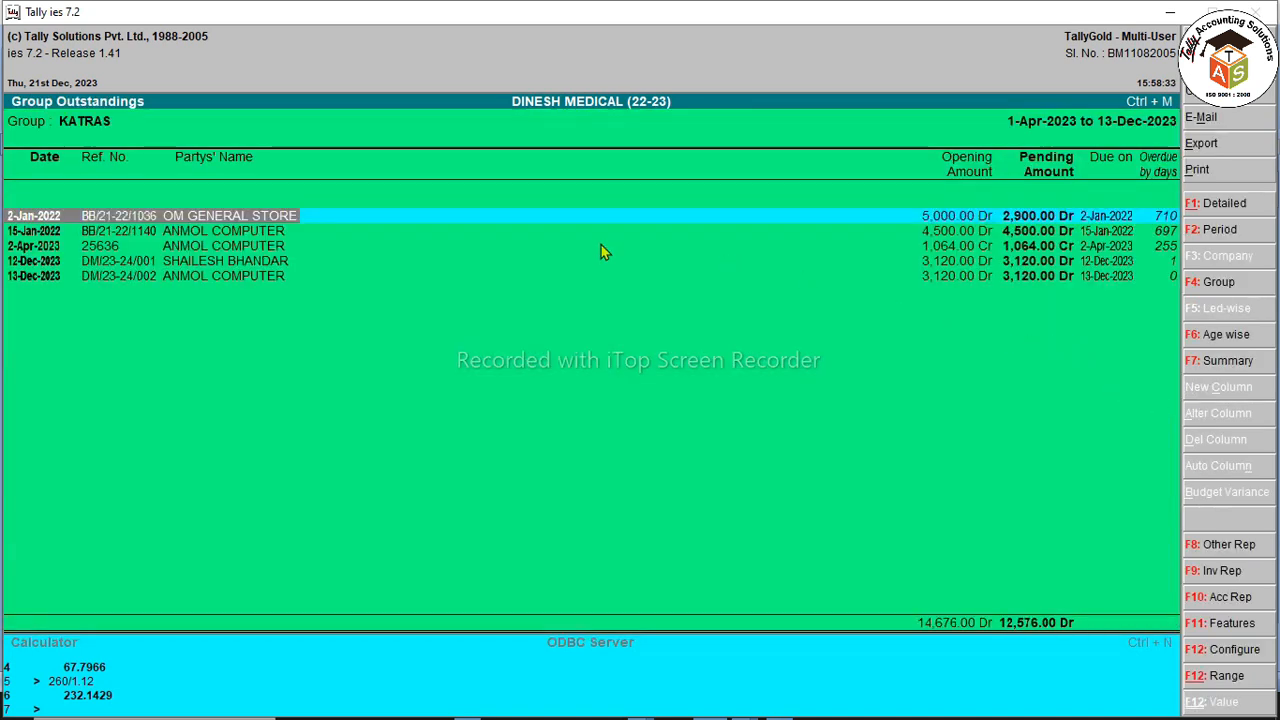
pyautogui.click(192, 234)
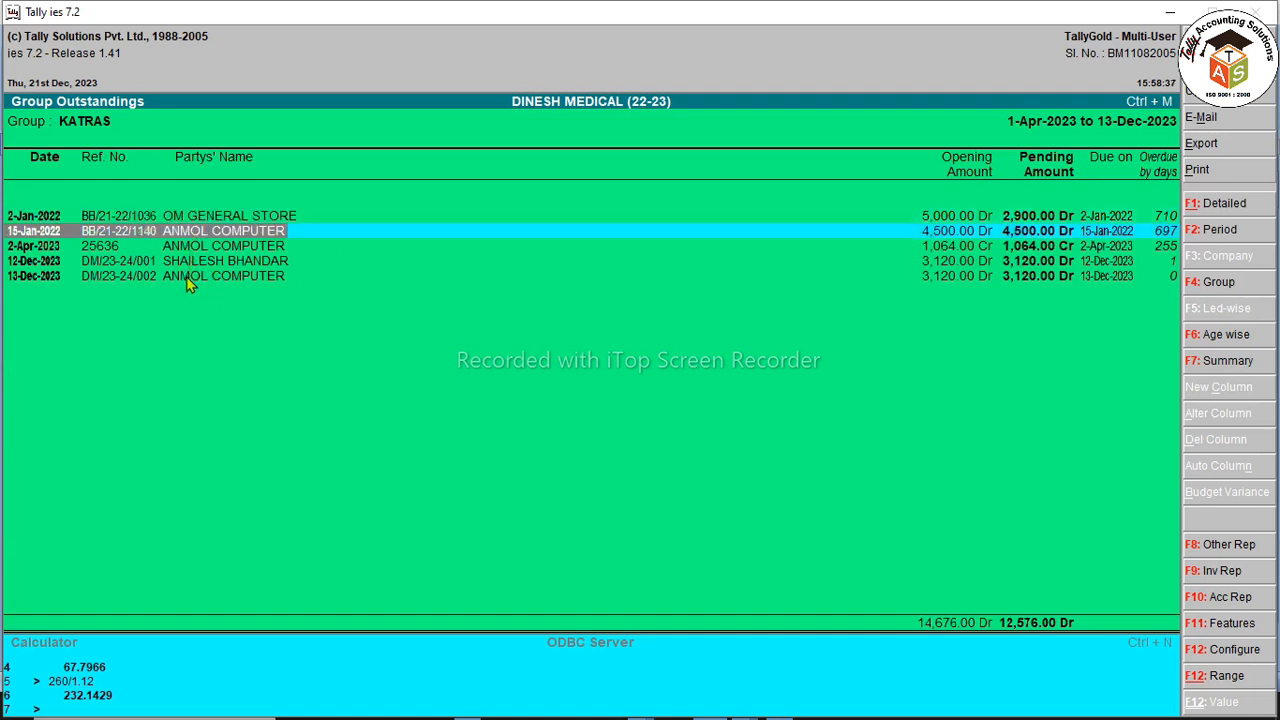
pyautogui.click(190, 279)
pyautogui.click(190, 247)
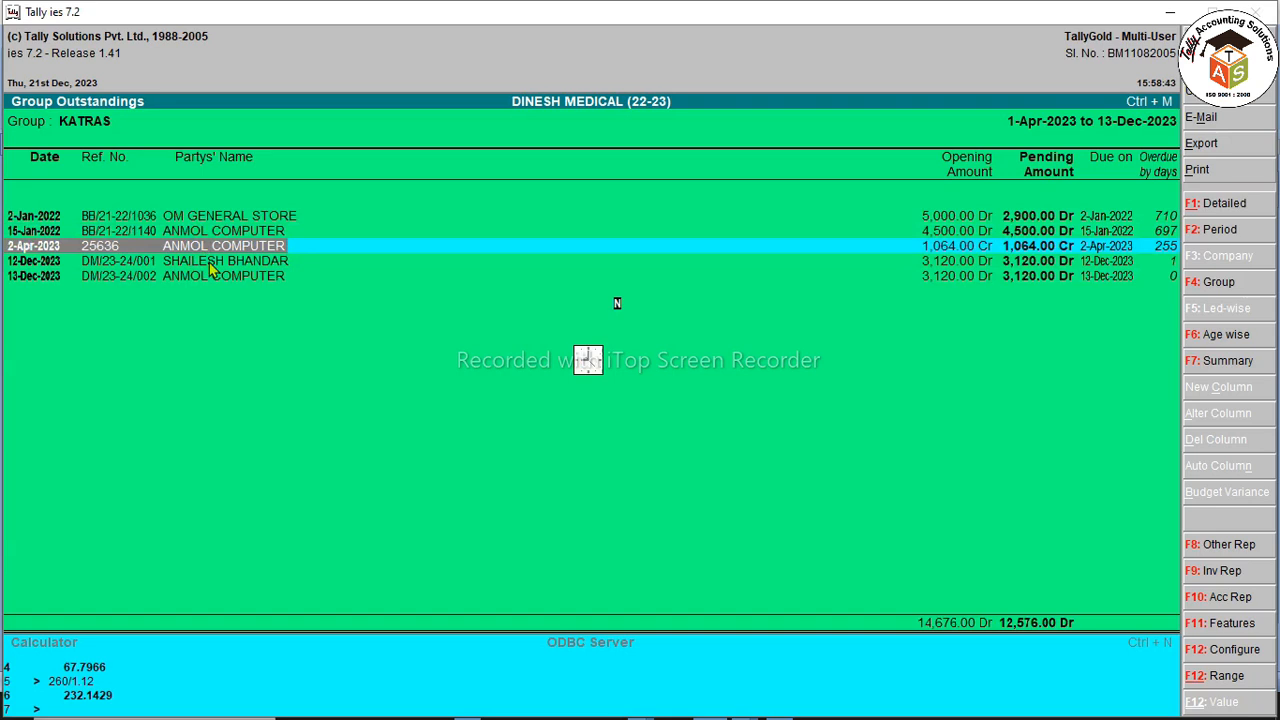
pyautogui.press('F12')
# Step: Set the KATRAS outstandings report's sorting method to Party (Increasing)
pyautogui.press('Return')
pyautogui.press('Return')
pyautogui.press('Return')
pyautogui.press('Return')
pyautogui.press('Return')
pyautogui.press('Return')
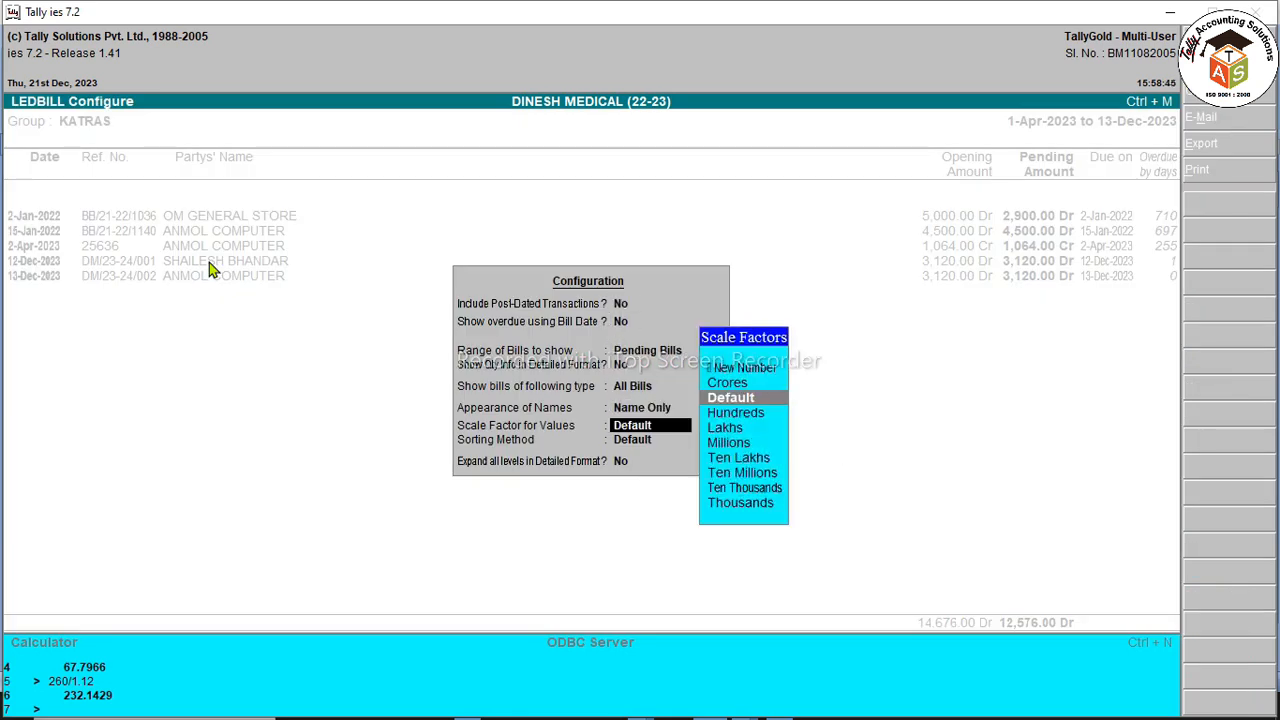
pyautogui.press('Return')
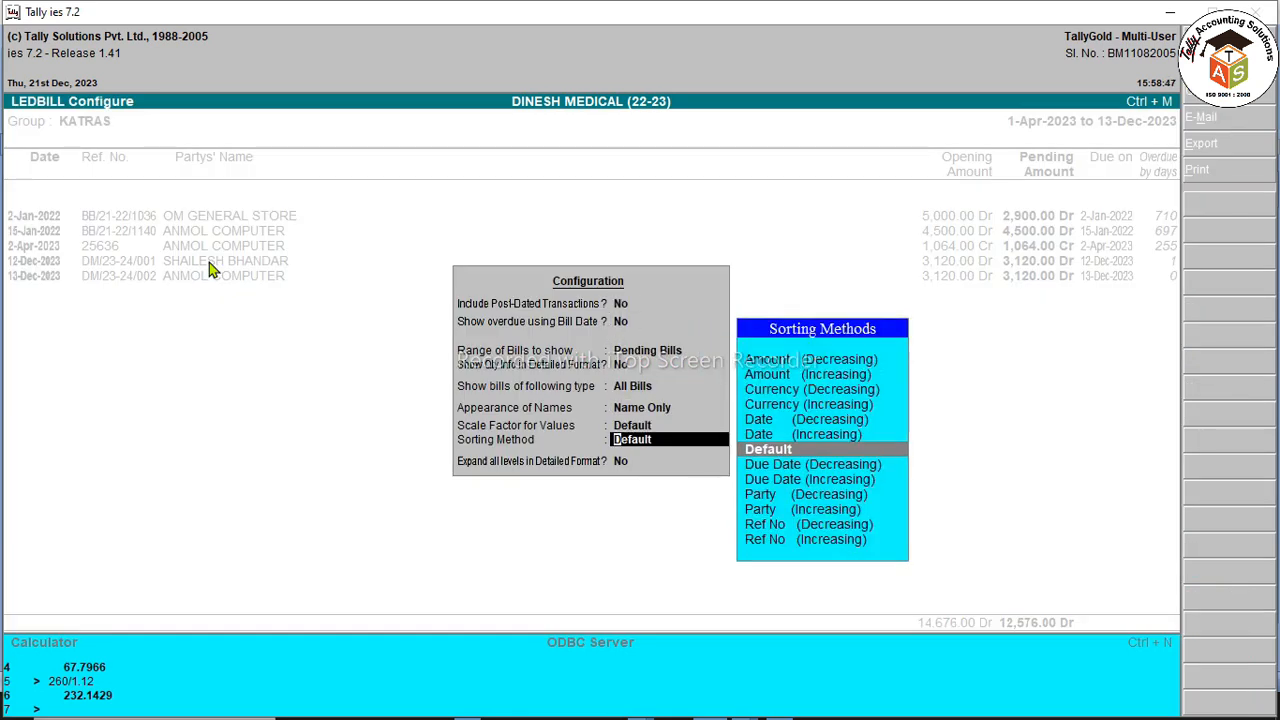
pyautogui.press('Down')
pyautogui.press('Down')
pyautogui.press('Down')
pyautogui.press('Down')
pyautogui.press('Return')
pyautogui.press('Return')
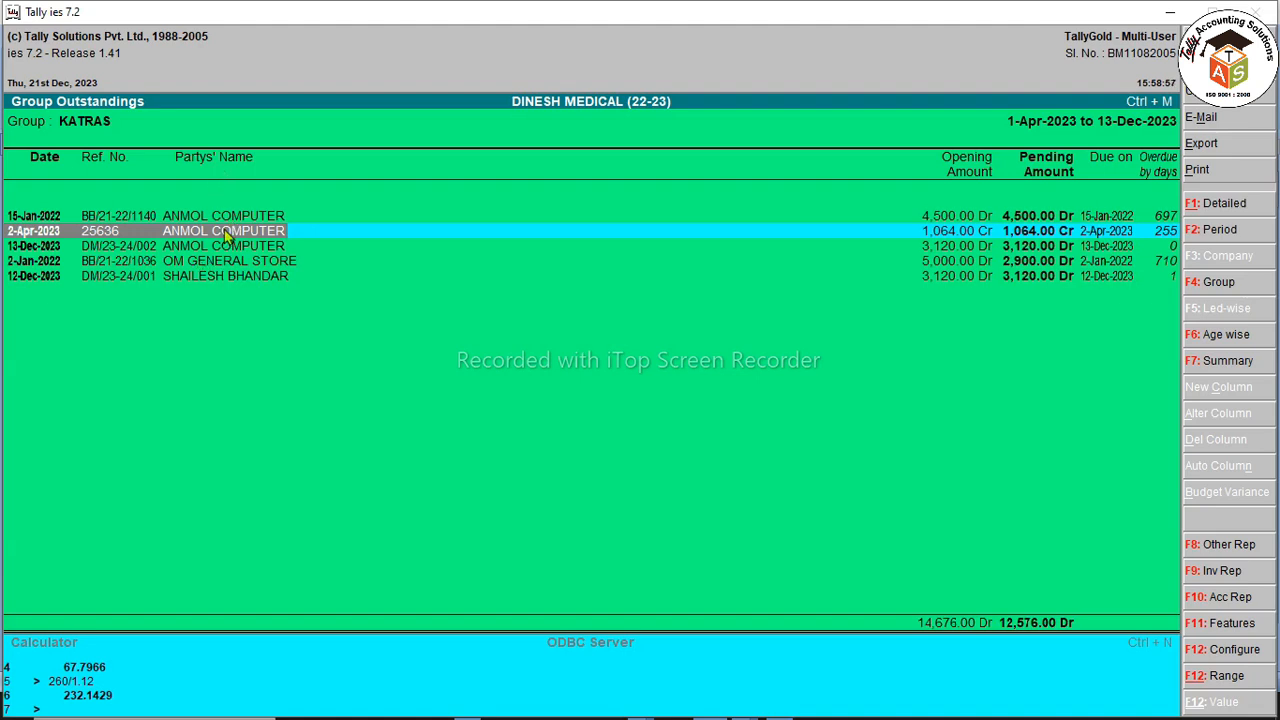
# Step: Print-preview the sorted KATRAS outstandings report, zoomed to page width
pyautogui.hotkey('alt', 'p')
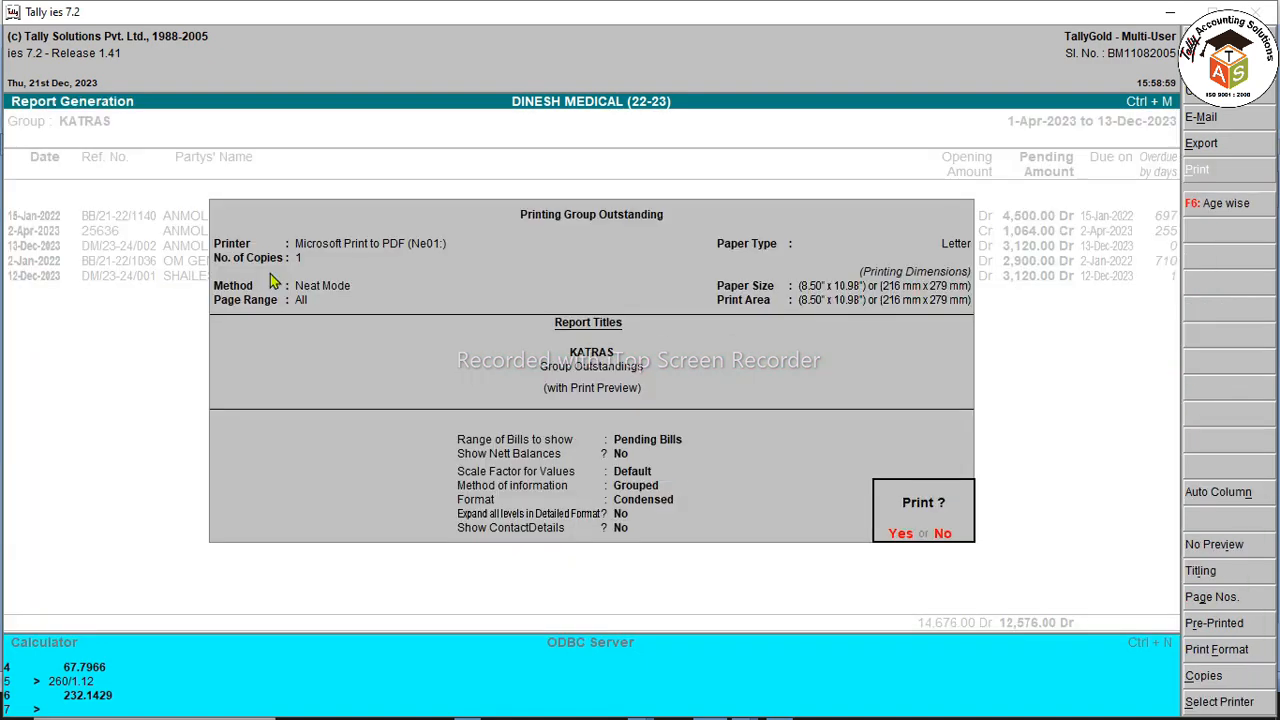
pyautogui.press('Return')
pyautogui.hotkey('alt', 'z')
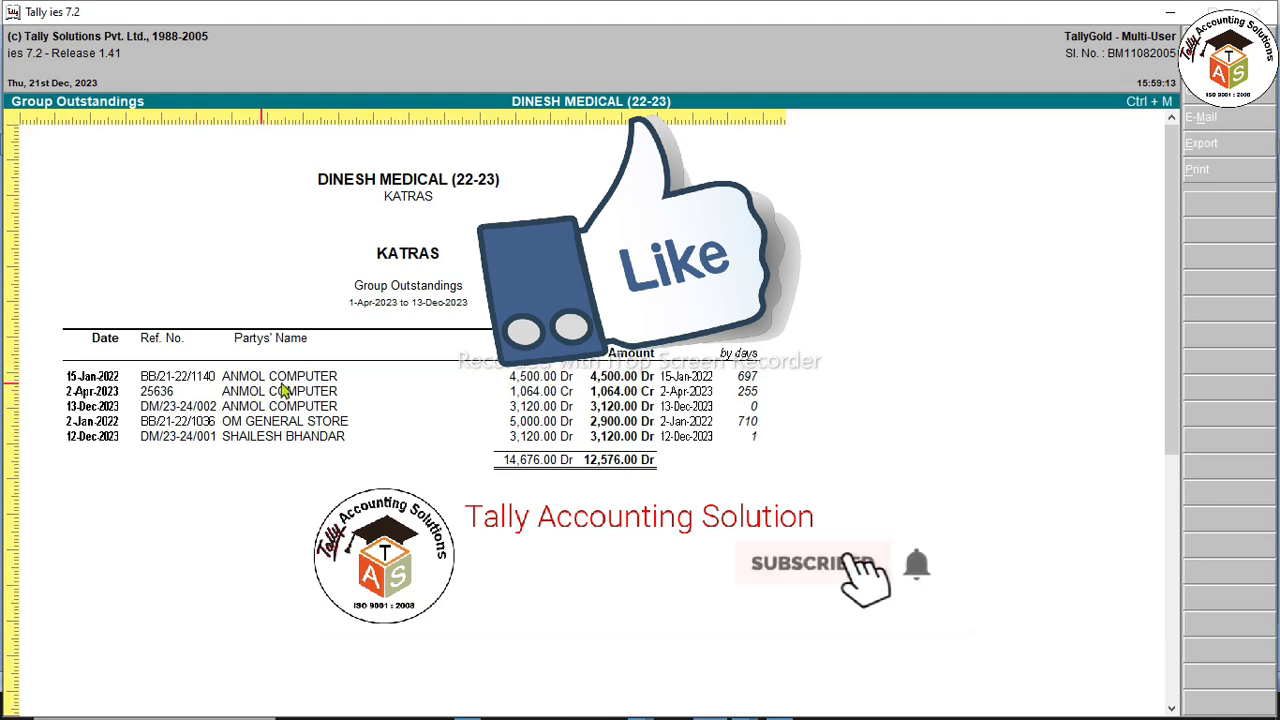
# Step: Close the preview and reports and exit Tally
pyautogui.press('Escape')
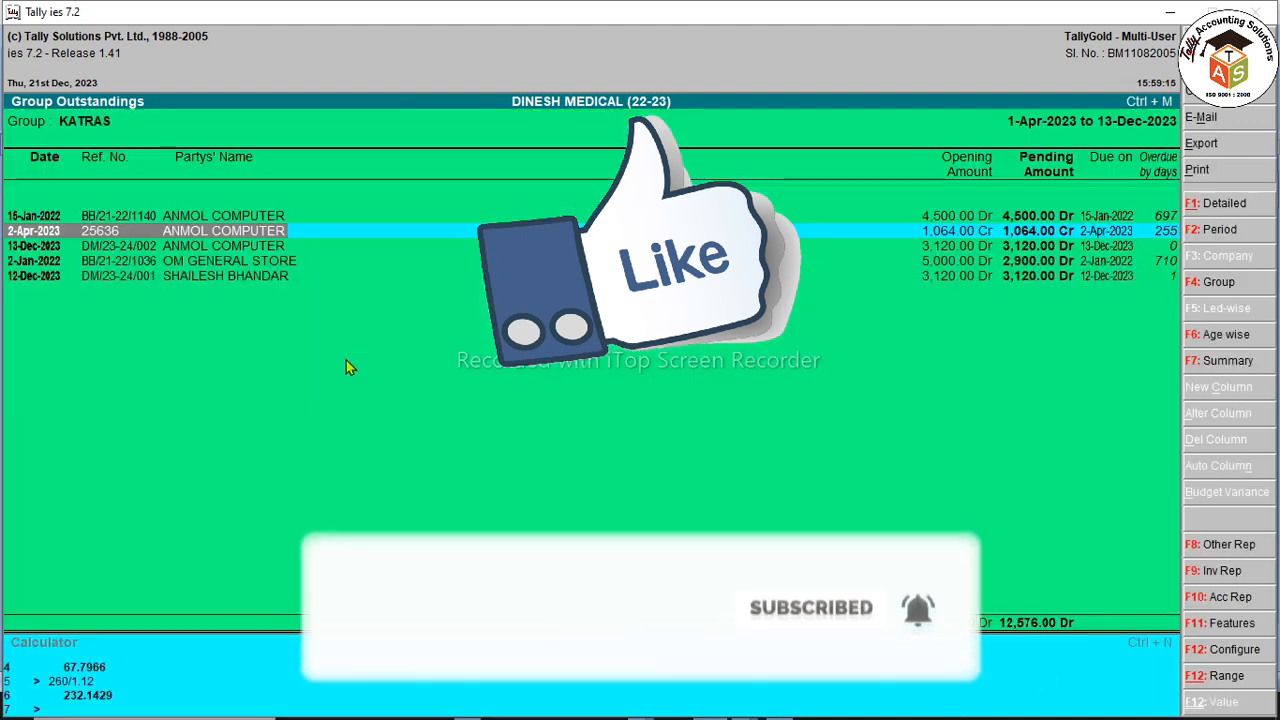
pyautogui.press('Escape')
pyautogui.press('Escape')
pyautogui.press('Escape')
pyautogui.press('Escape')
pyautogui.press('Return')
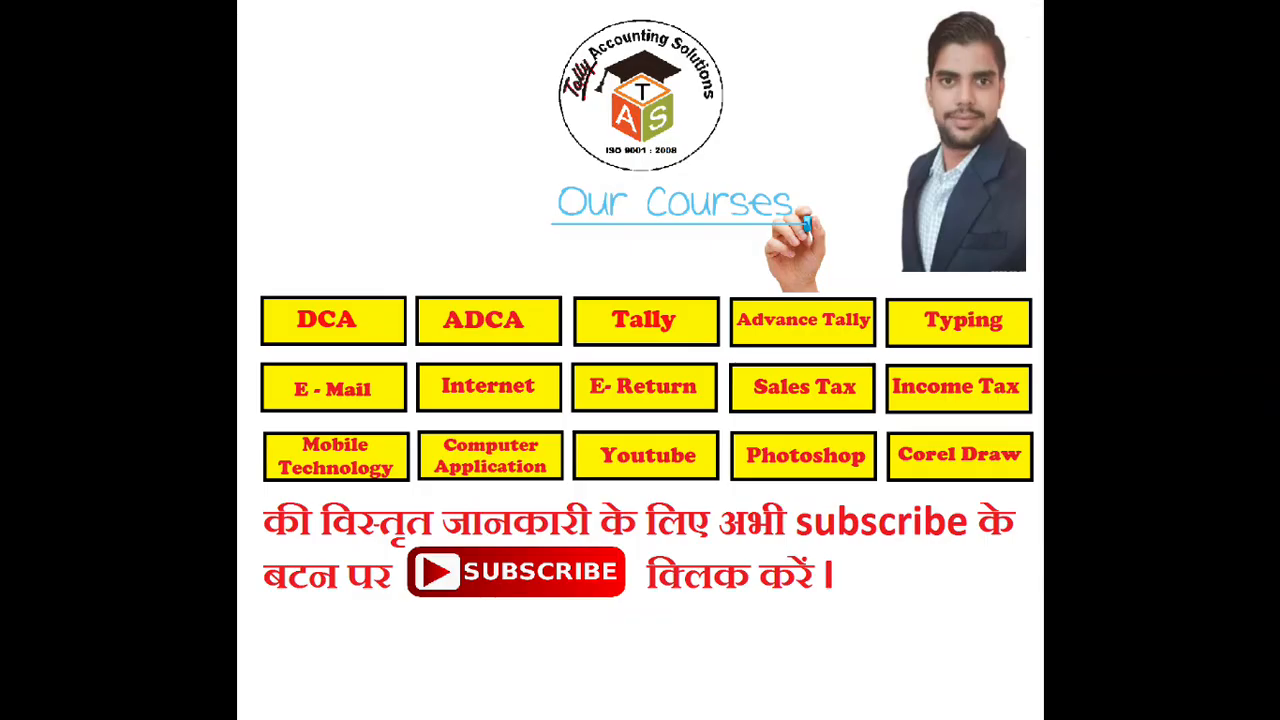